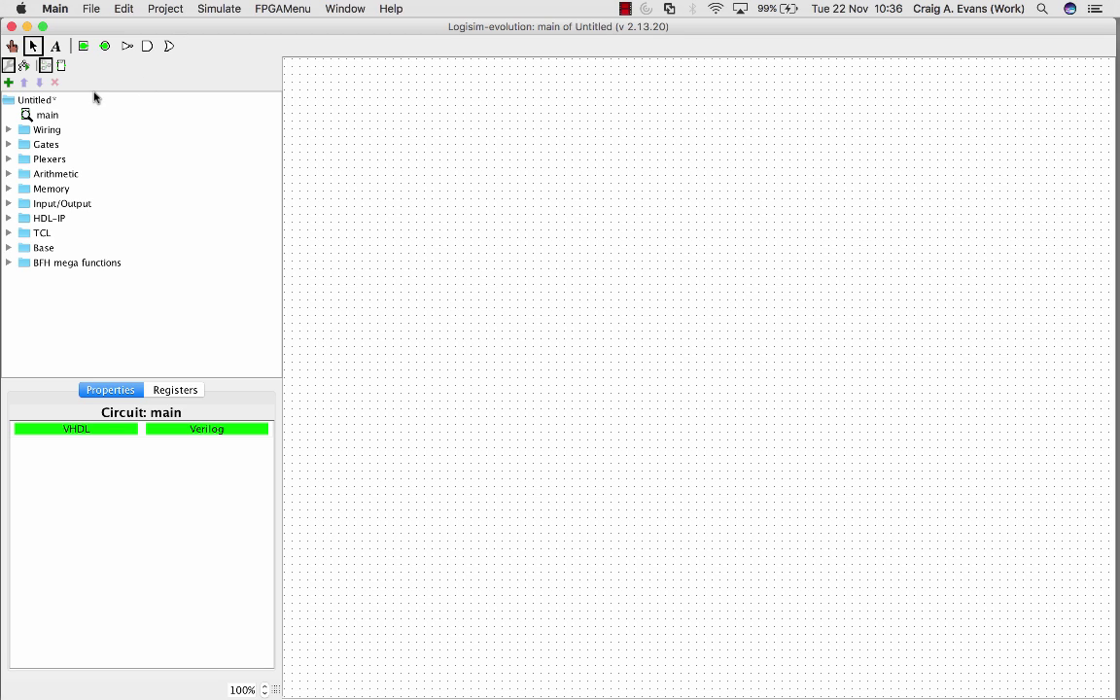
Place a Counter from Memory on the main circuit and set its Data Bits to 4
click(9, 188)
click(60, 279)
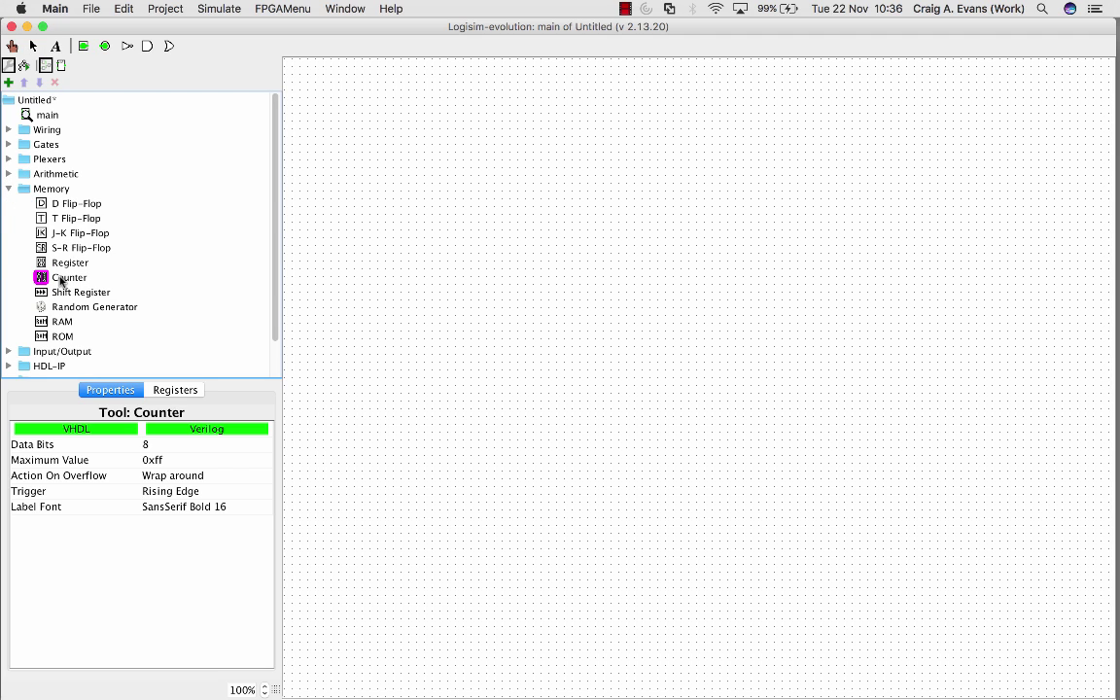
click(464, 261)
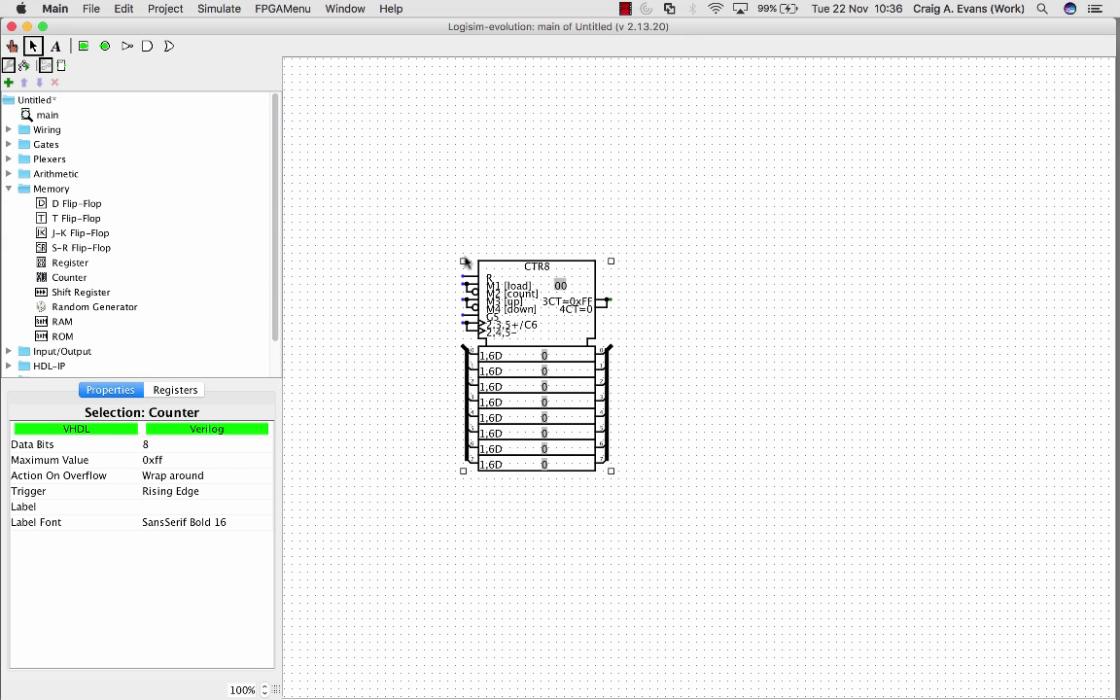
click(160, 444)
scroll(179, 498, up, 1)
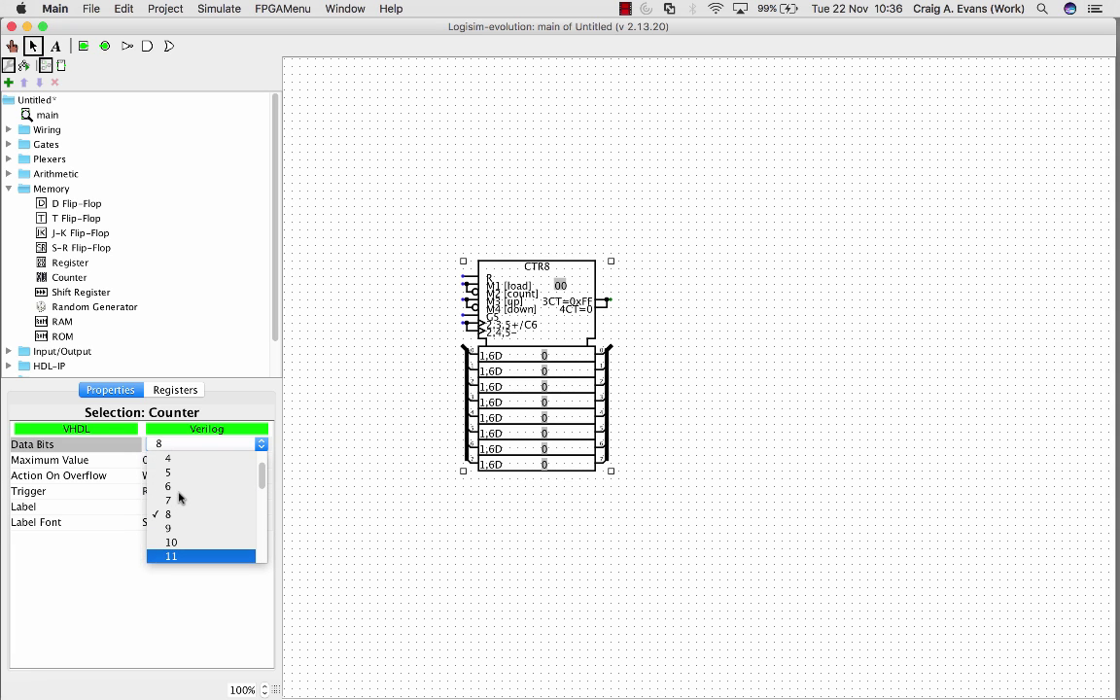
scroll(179, 498, down, 7)
scroll(179, 498, up, 7)
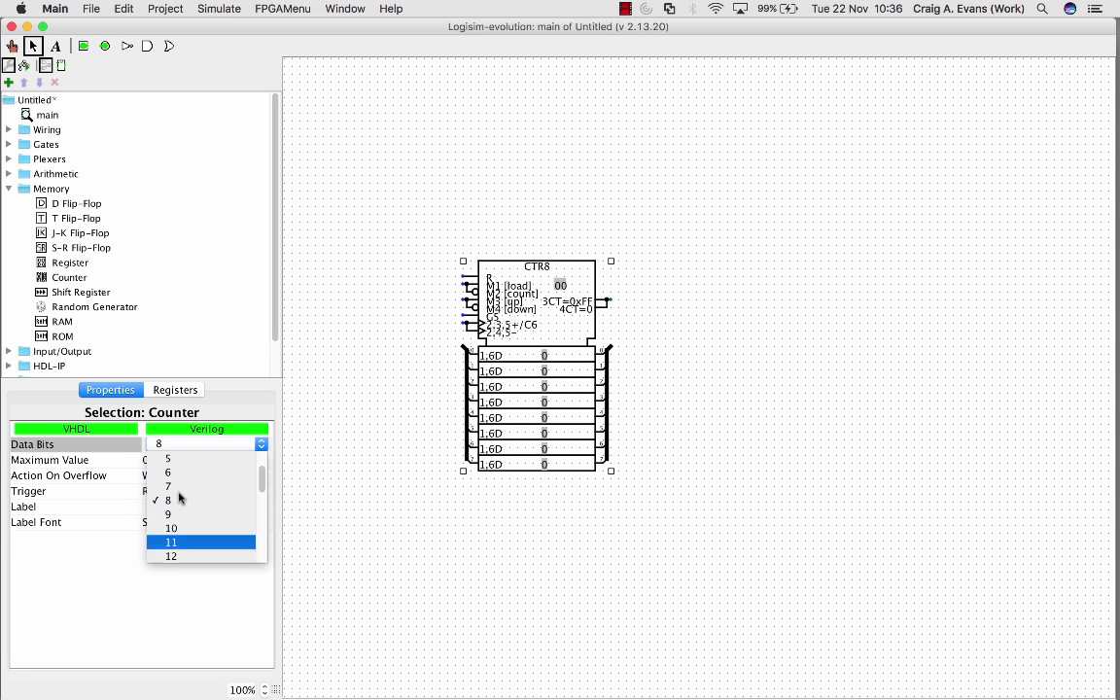
scroll(179, 490, up, 1)
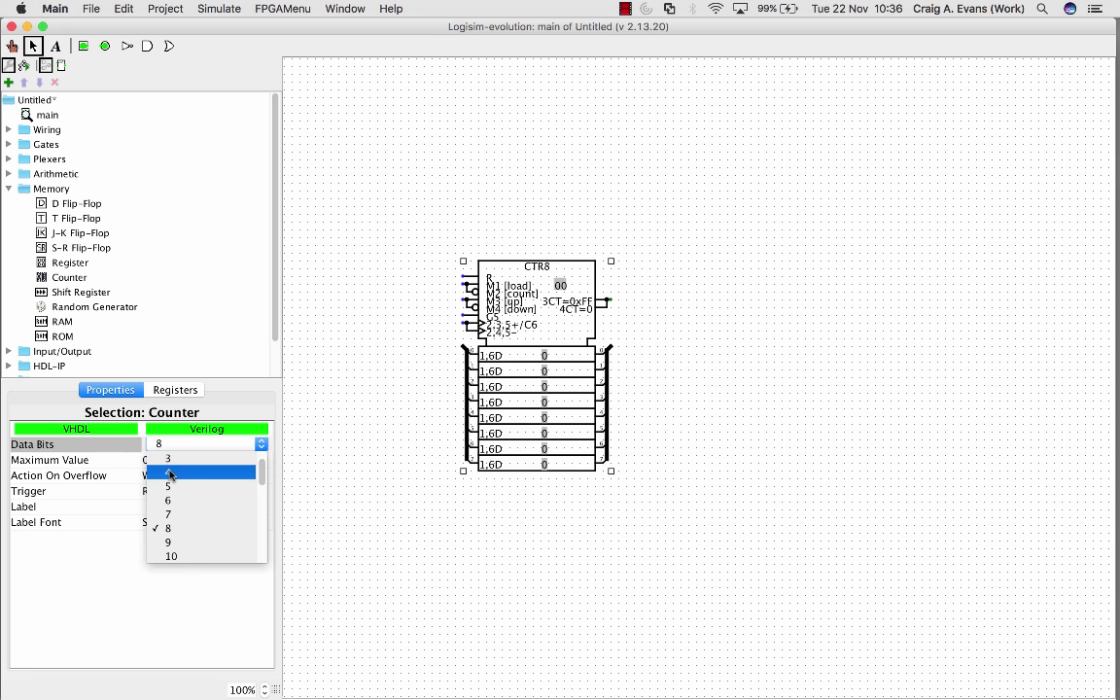
click(170, 472)
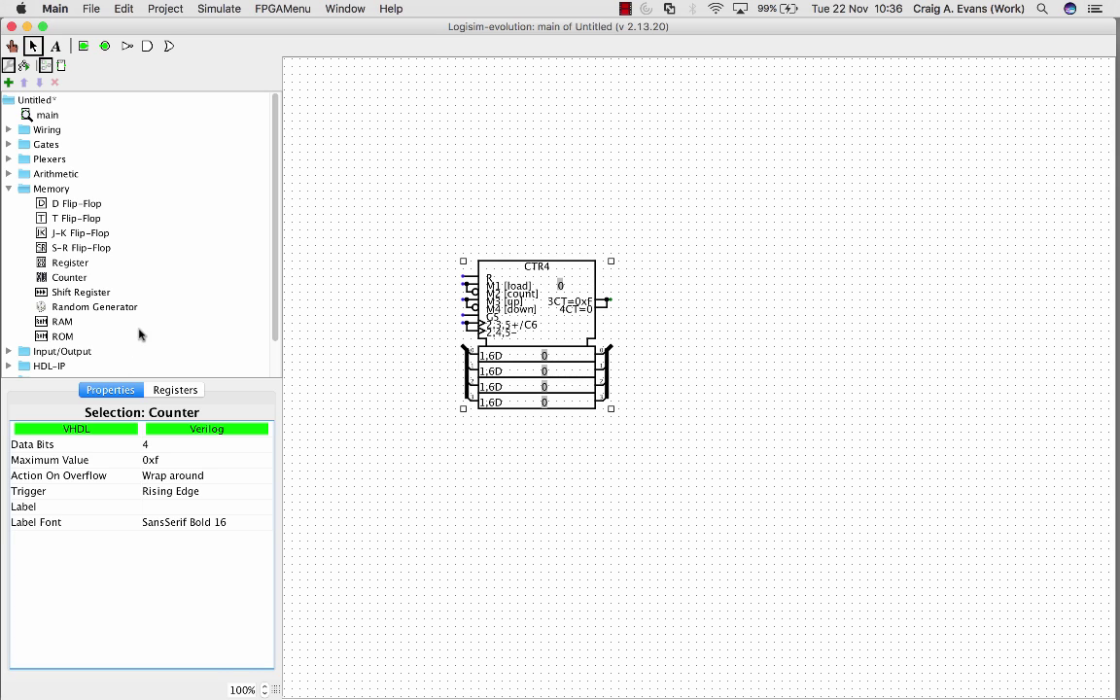
Place a Clock left of the counter, wire it to the clock input, and label it clk
click(8, 132)
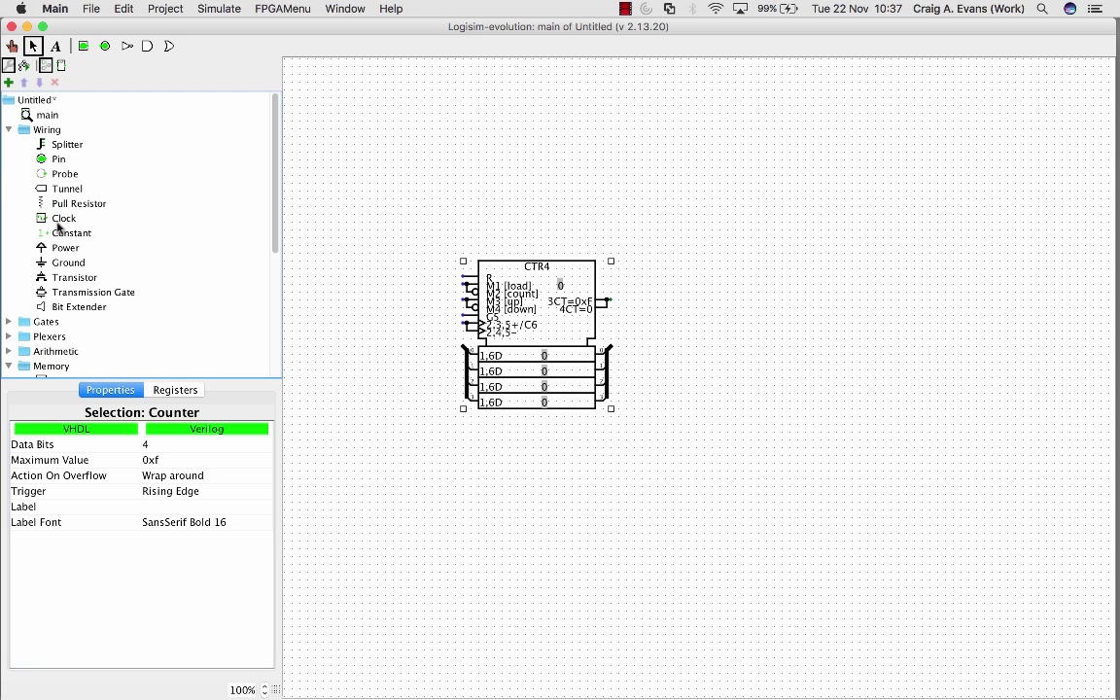
click(43, 218)
click(433, 323)
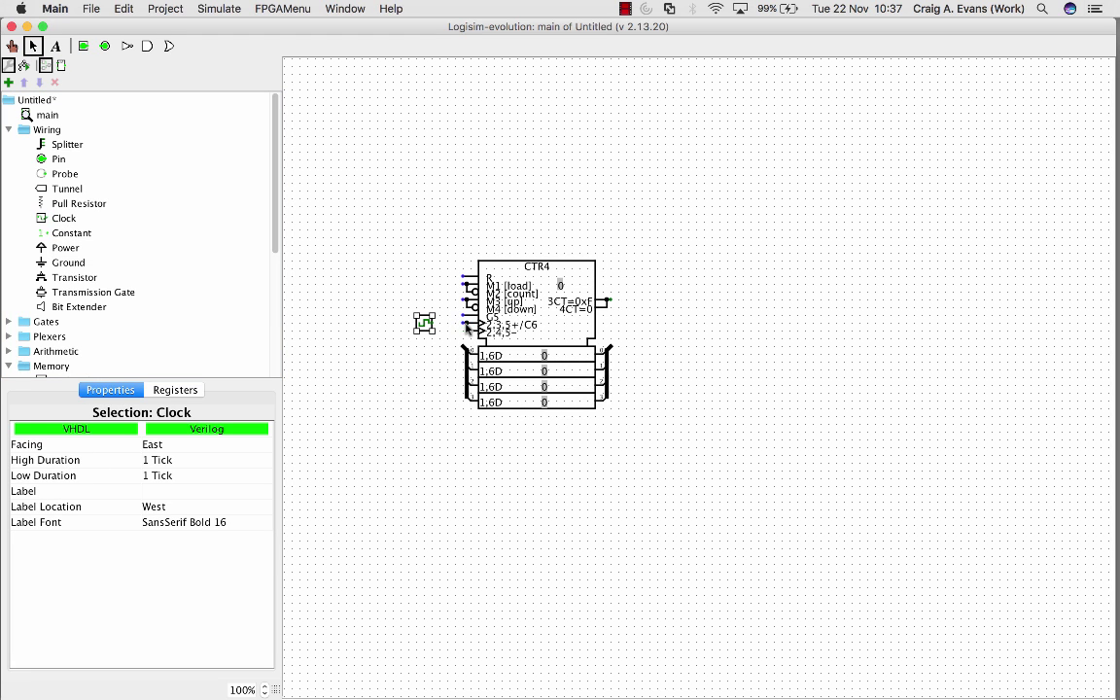
drag(465, 324, 436, 322)
click(156, 491)
text(clk)
key(Return)
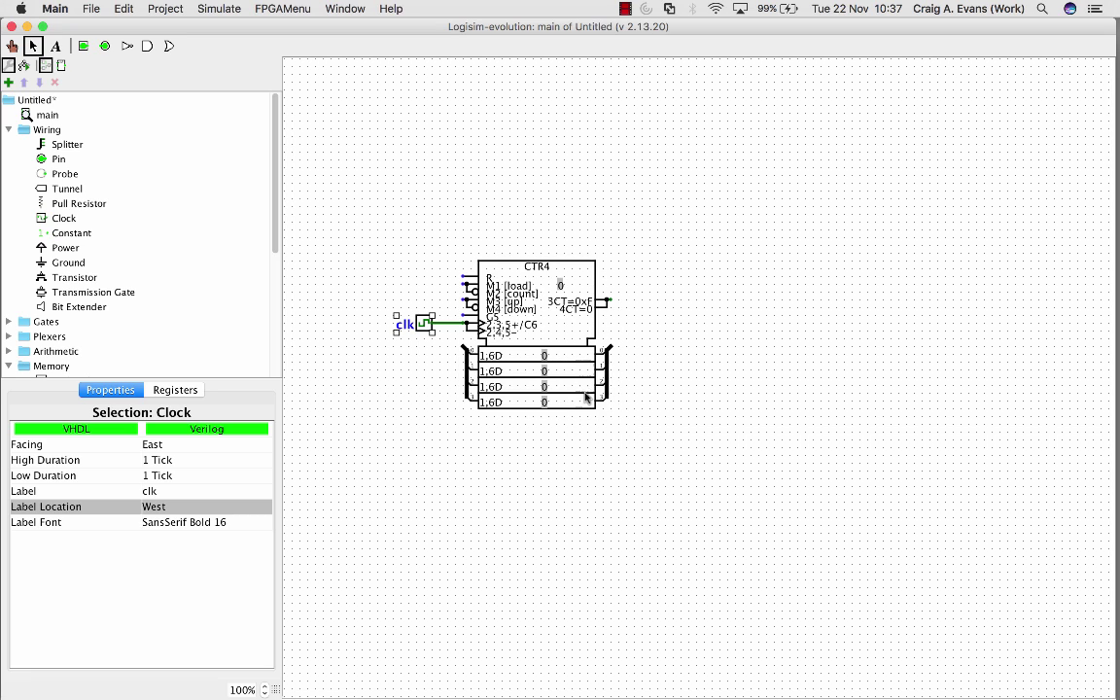
Place a 4-bit pin right of the counter and wire it to the output bus
click(54, 155)
click(172, 474)
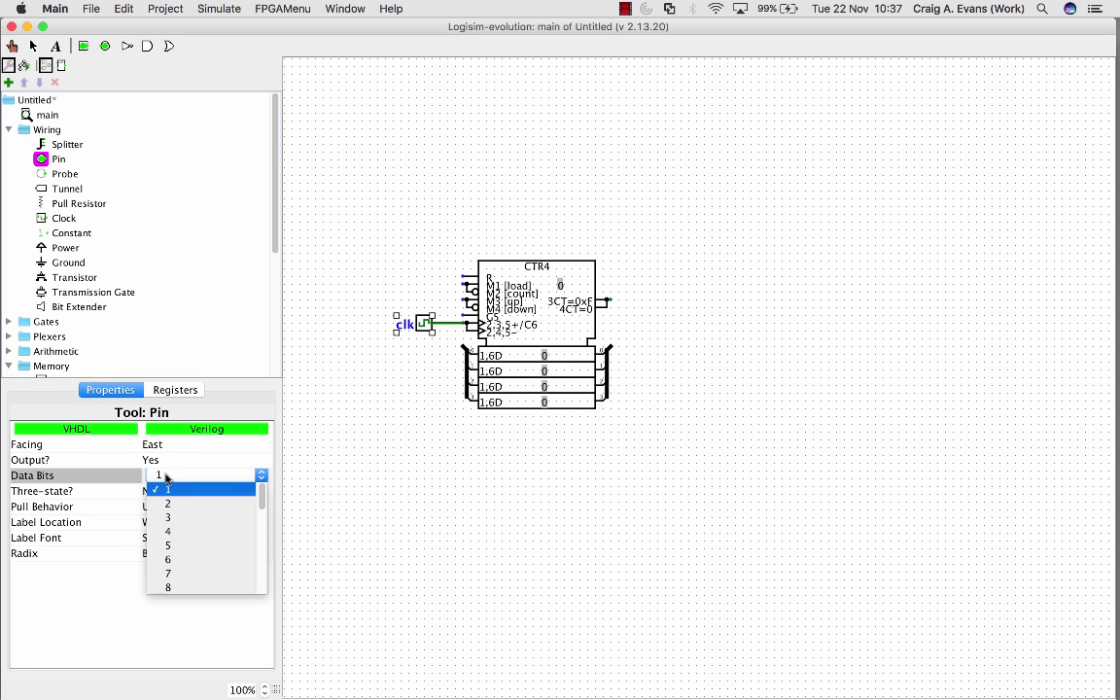
click(178, 523)
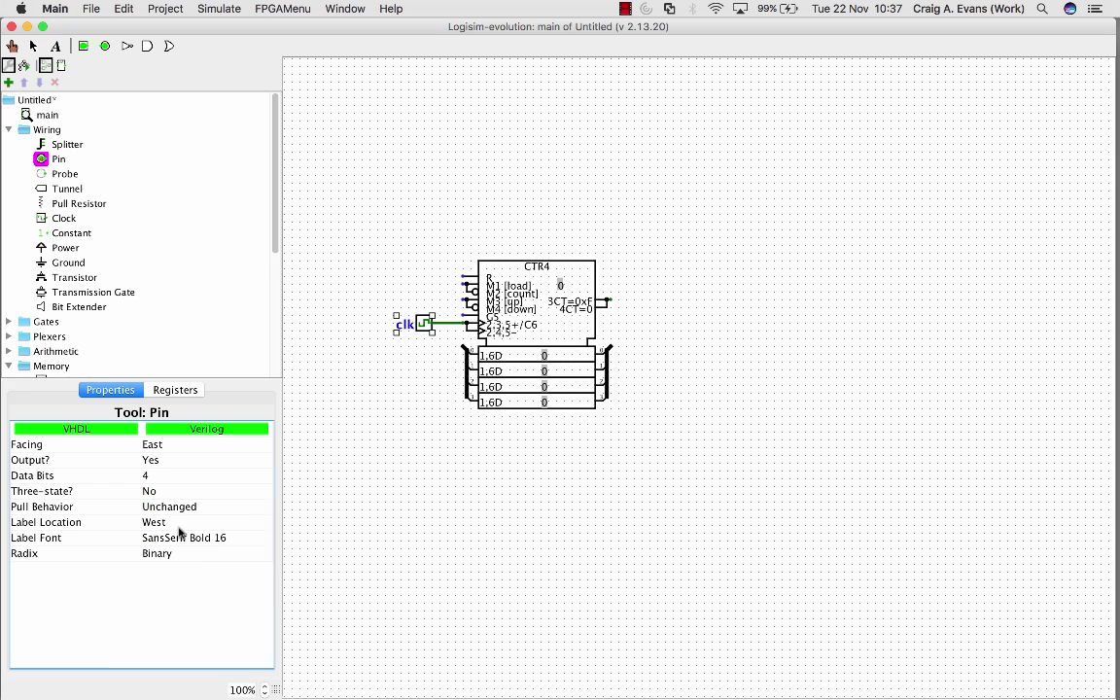
click(695, 347)
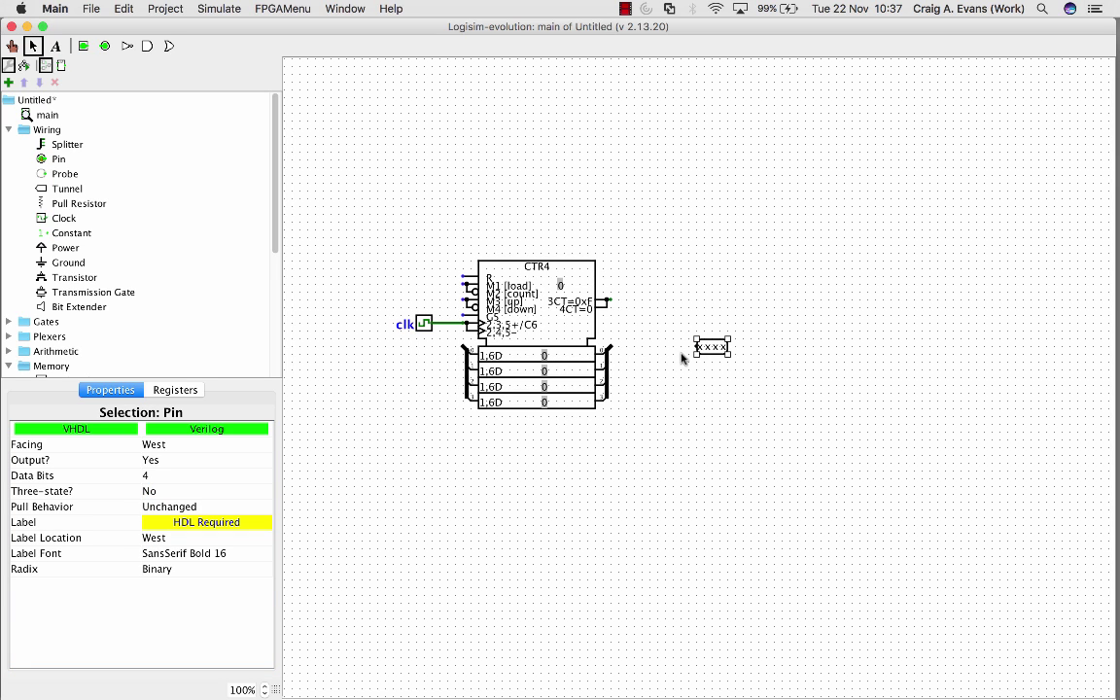
drag(696, 347, 613, 348)
Label the pin 'value' after 'output' and 'out' trigger reserved-keyword warnings
click(164, 518)
text(output)
key(Return)
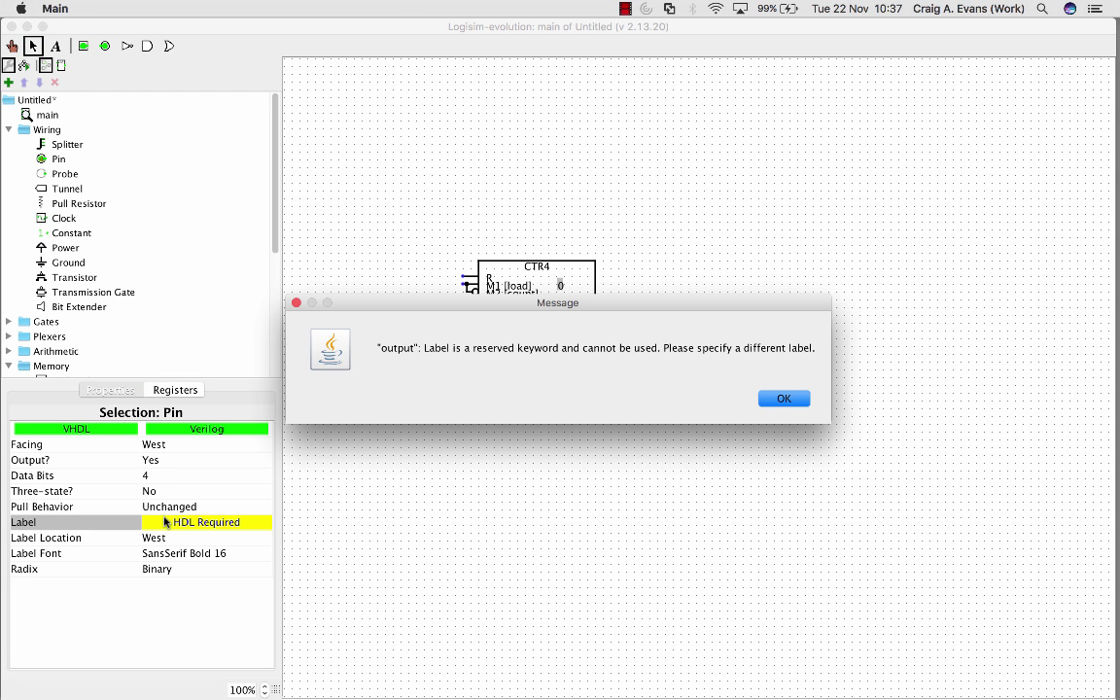
key(Return)
click(164, 522)
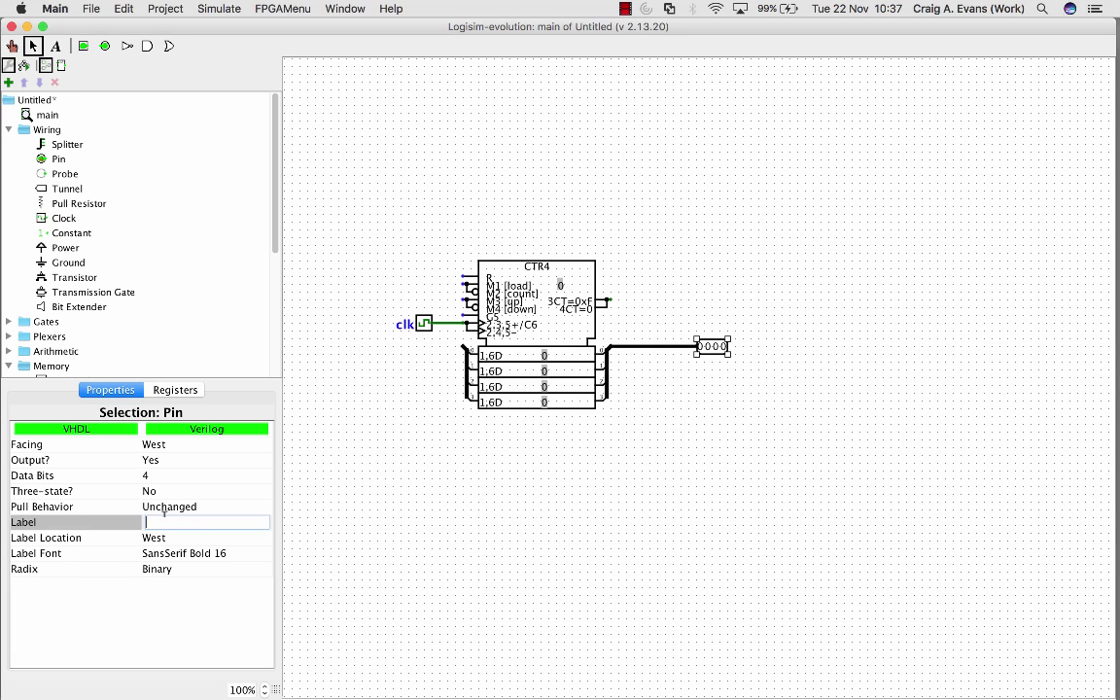
text(out)
key(Return)
key(Return)
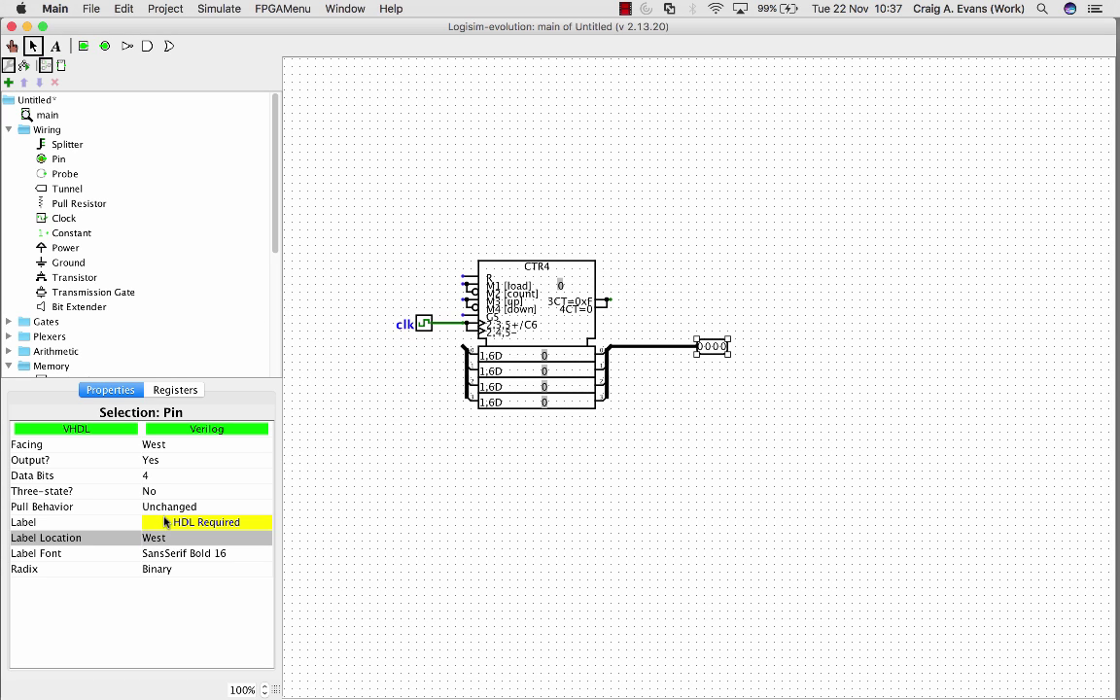
click(165, 522)
text(value)
key(Return)
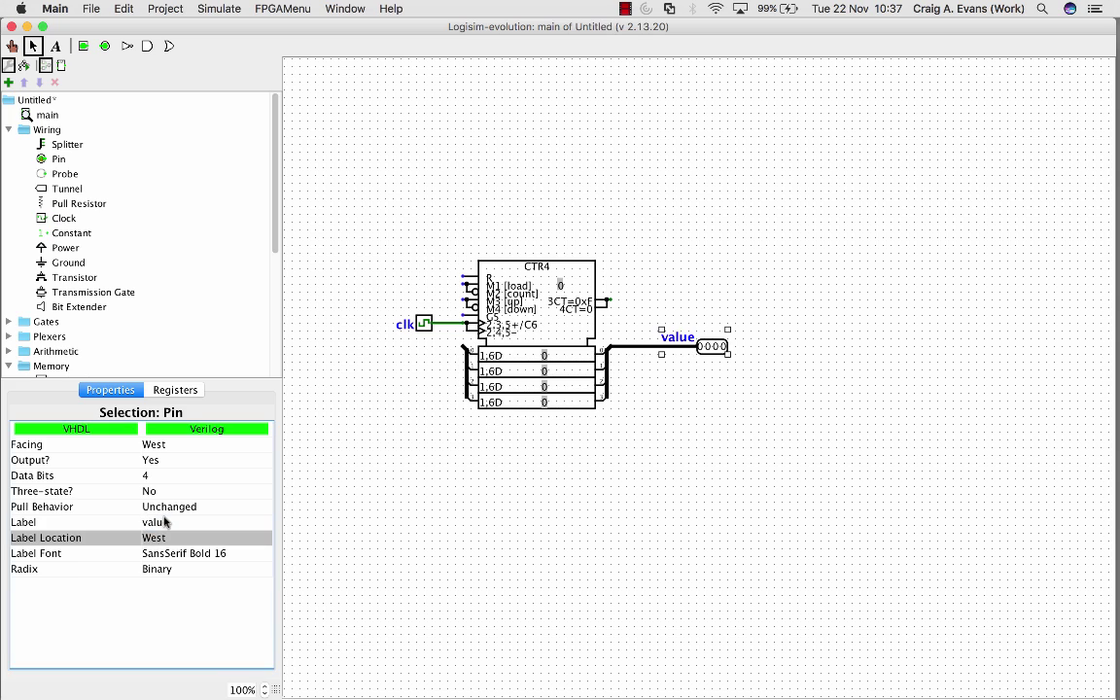
Turn the pin's facing to East, then restore it to West
click(158, 444)
click(162, 431)
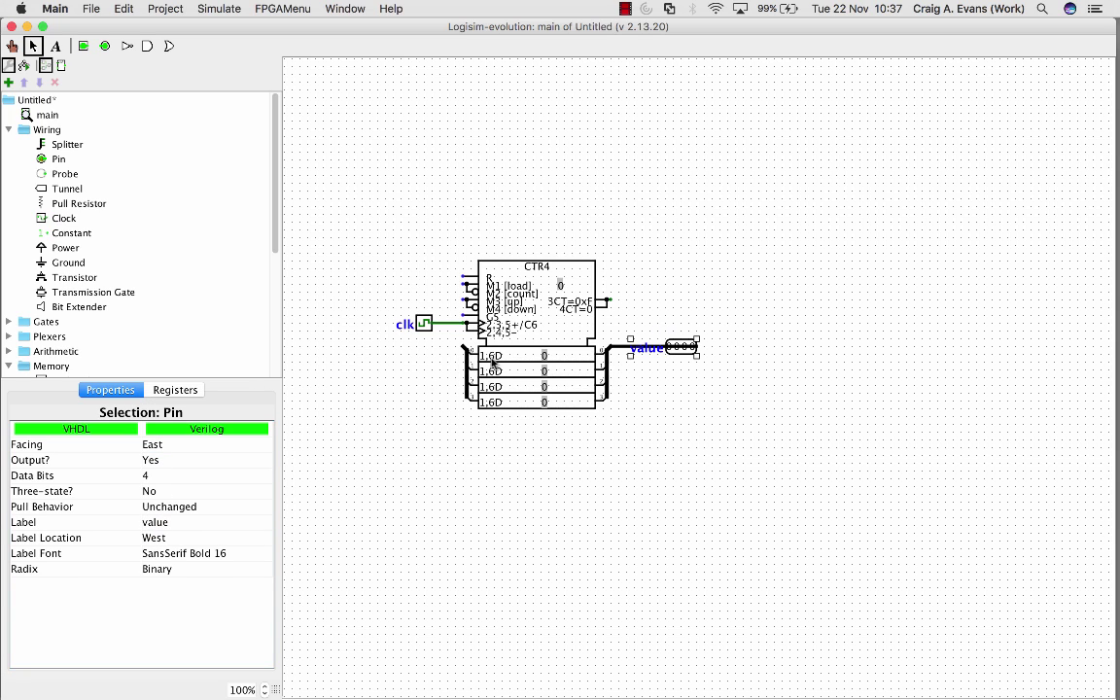
key(Left)
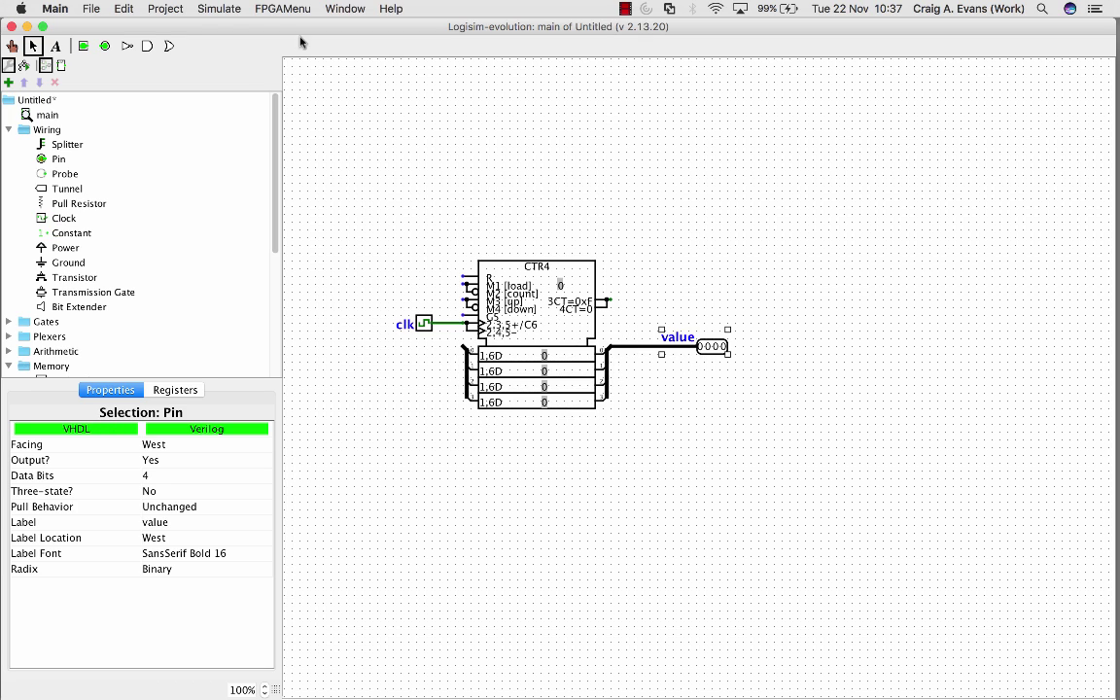
Turn on Simulate > Ticks Enabled so the clock runs automatically
click(208, 10)
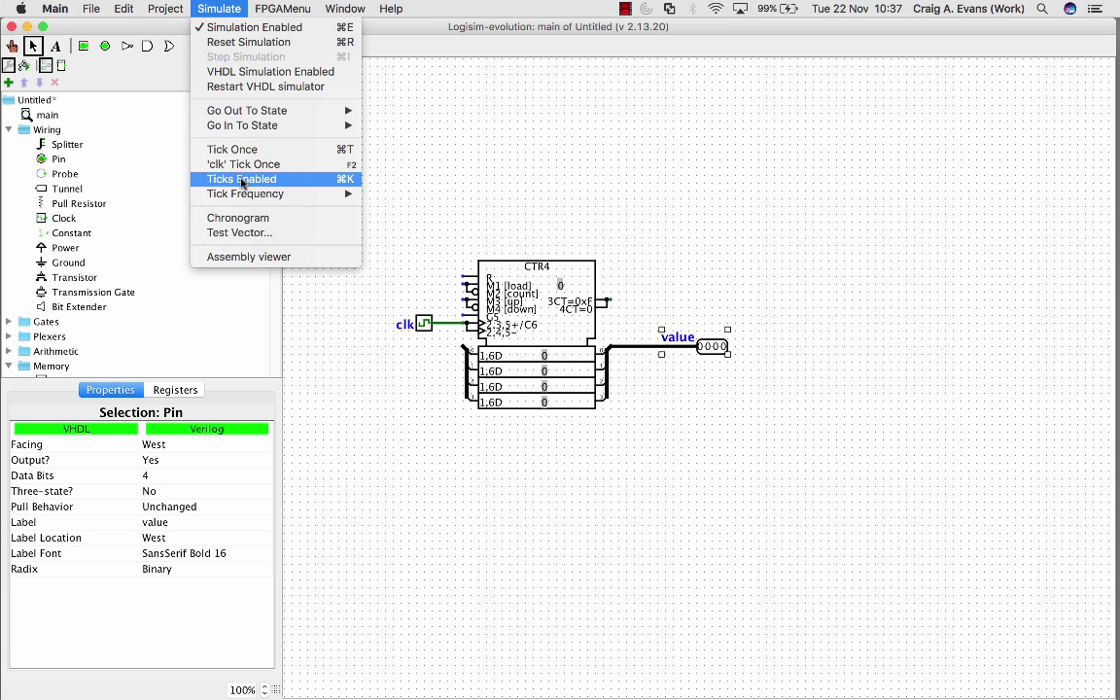
click(430, 172)
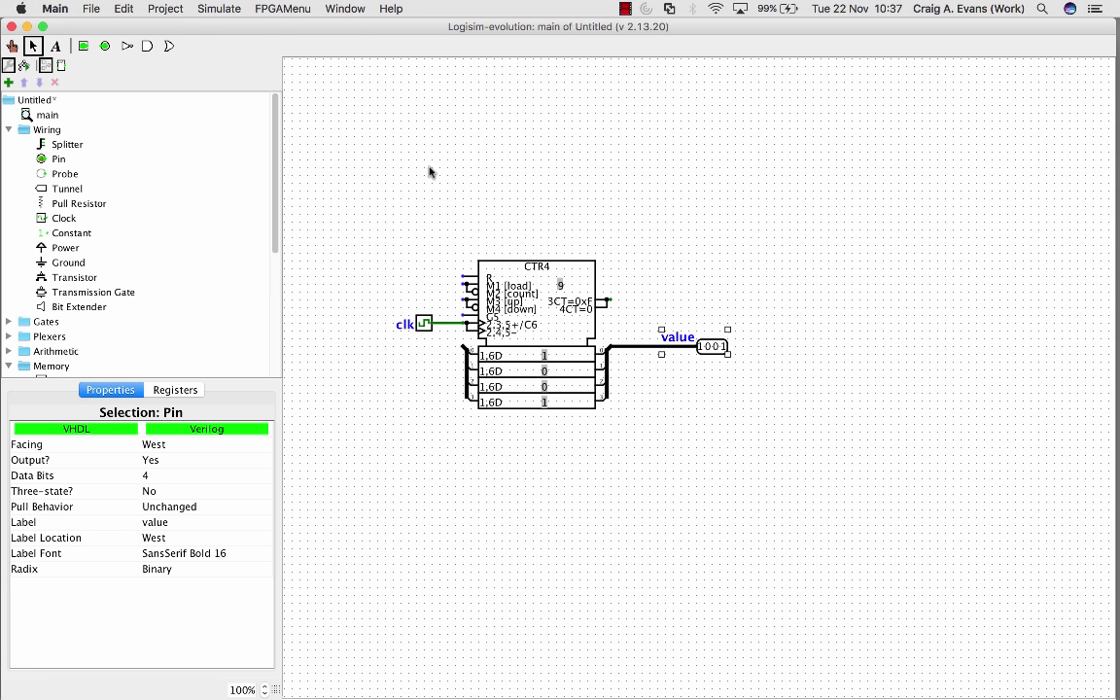
click(198, 7)
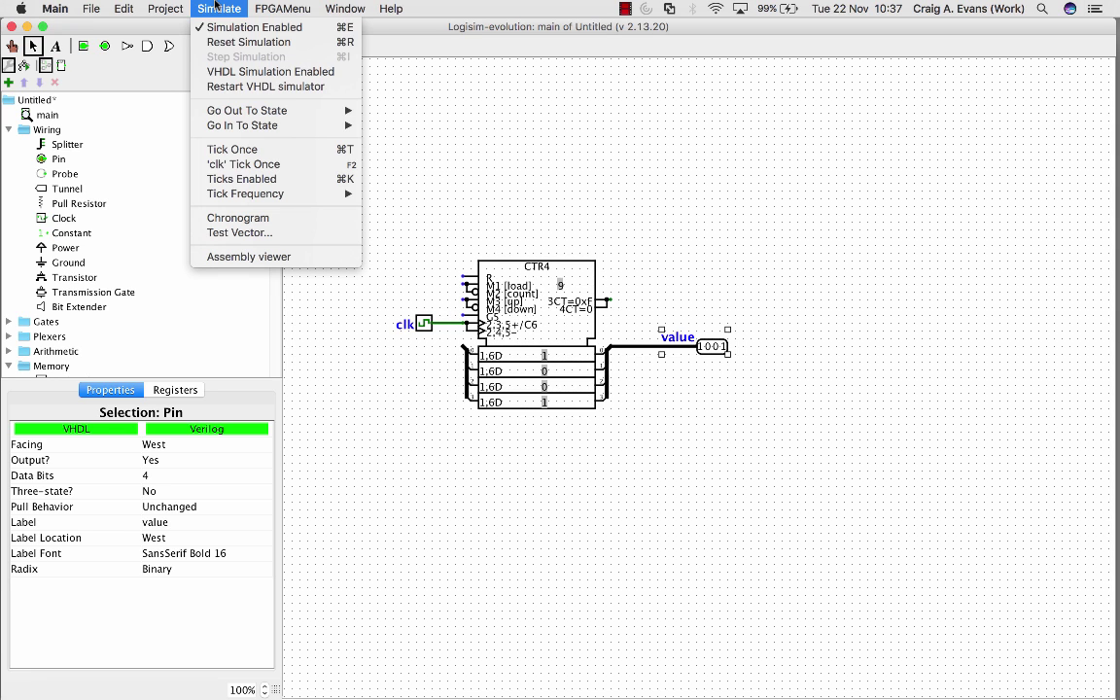
click(253, 181)
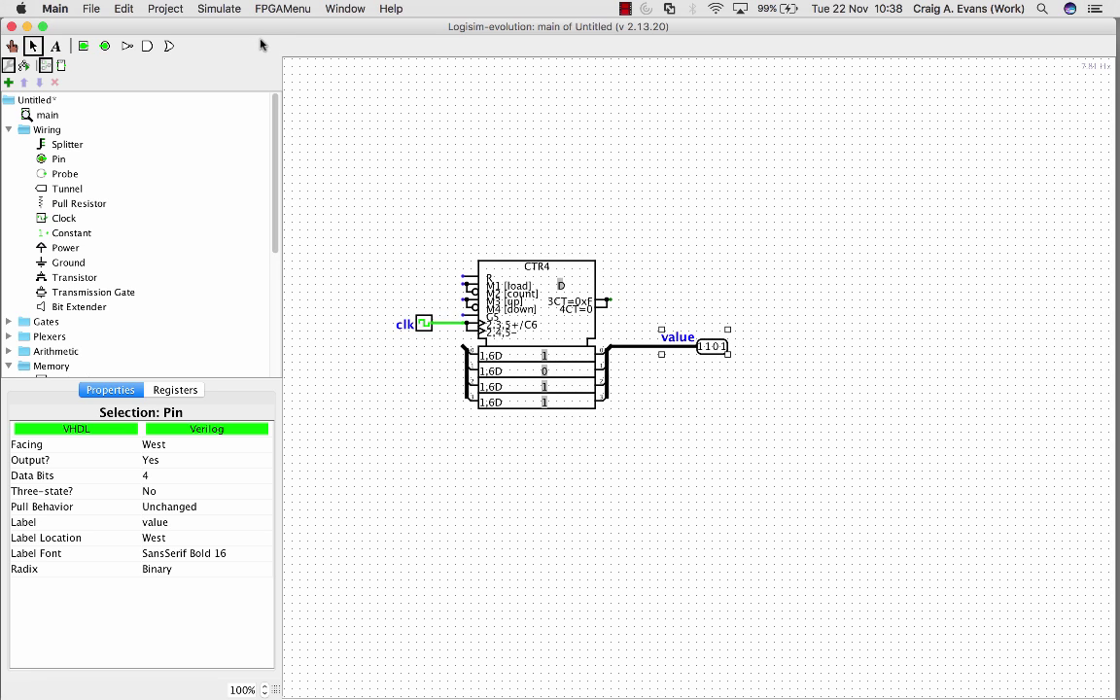
Choose a new rate from Simulate > Tick Frequency
click(218, 9)
mouse_move(269, 199)
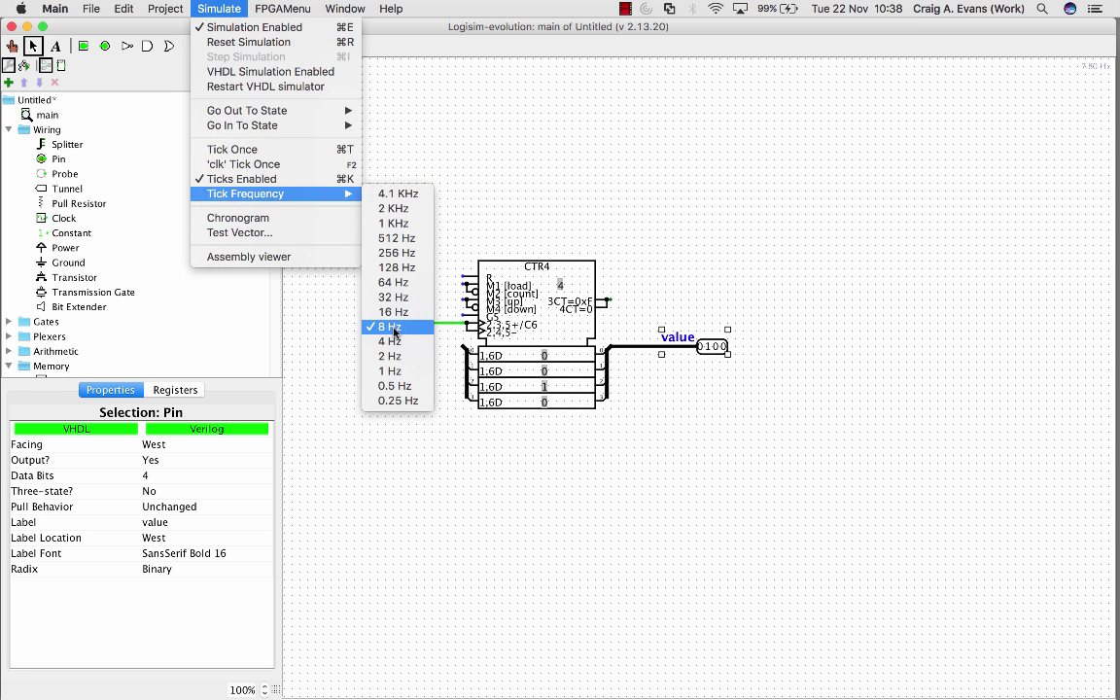
click(413, 251)
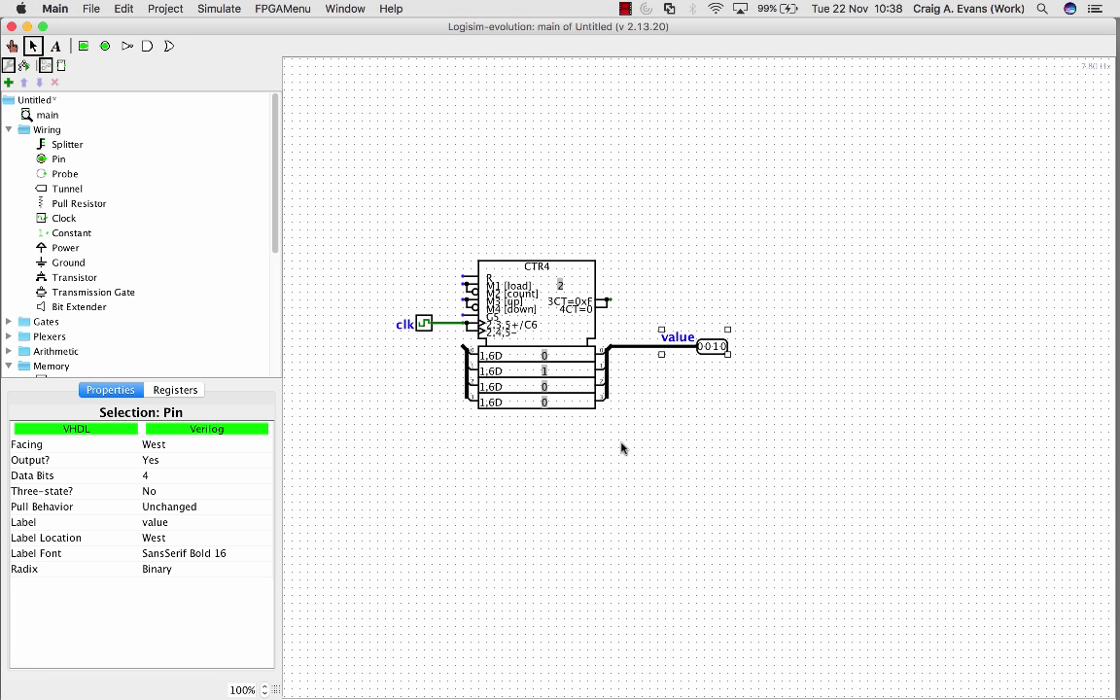
click(222, 9)
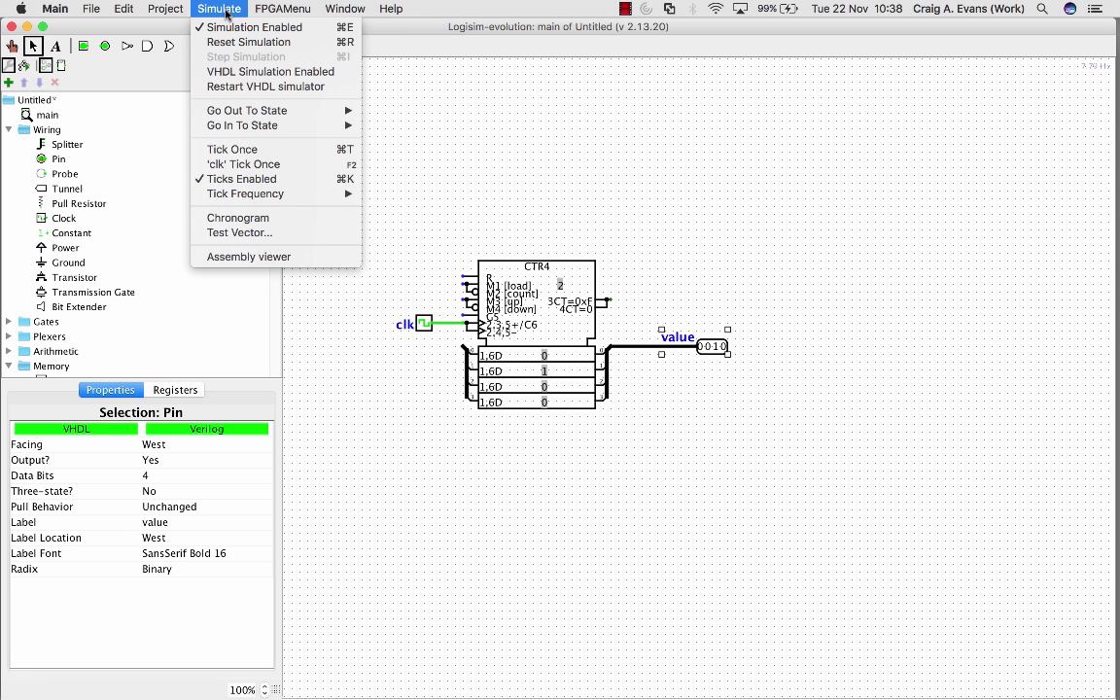
click(246, 180)
click(220, 9)
click(225, 43)
click(200, 10)
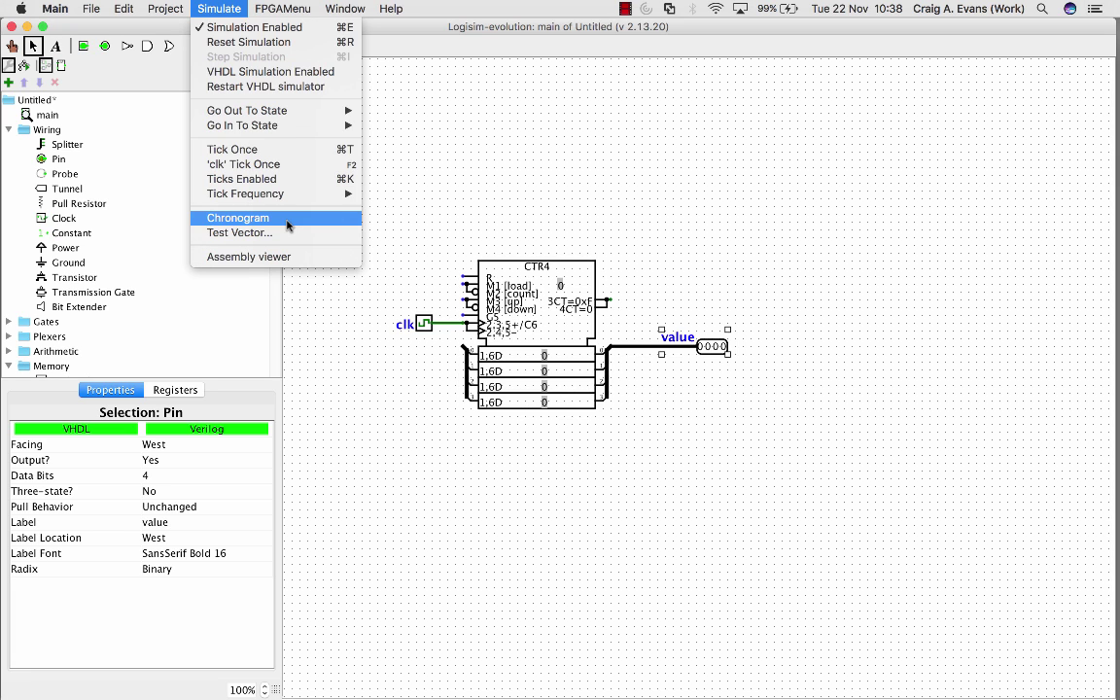
click(430, 188)
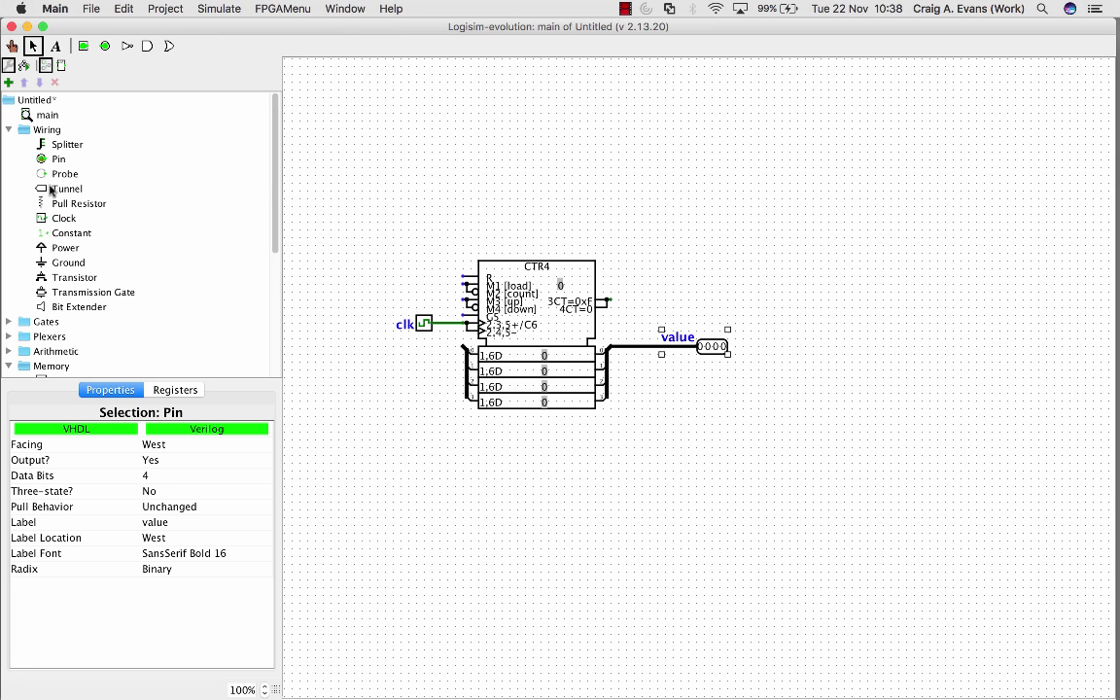
click(62, 219)
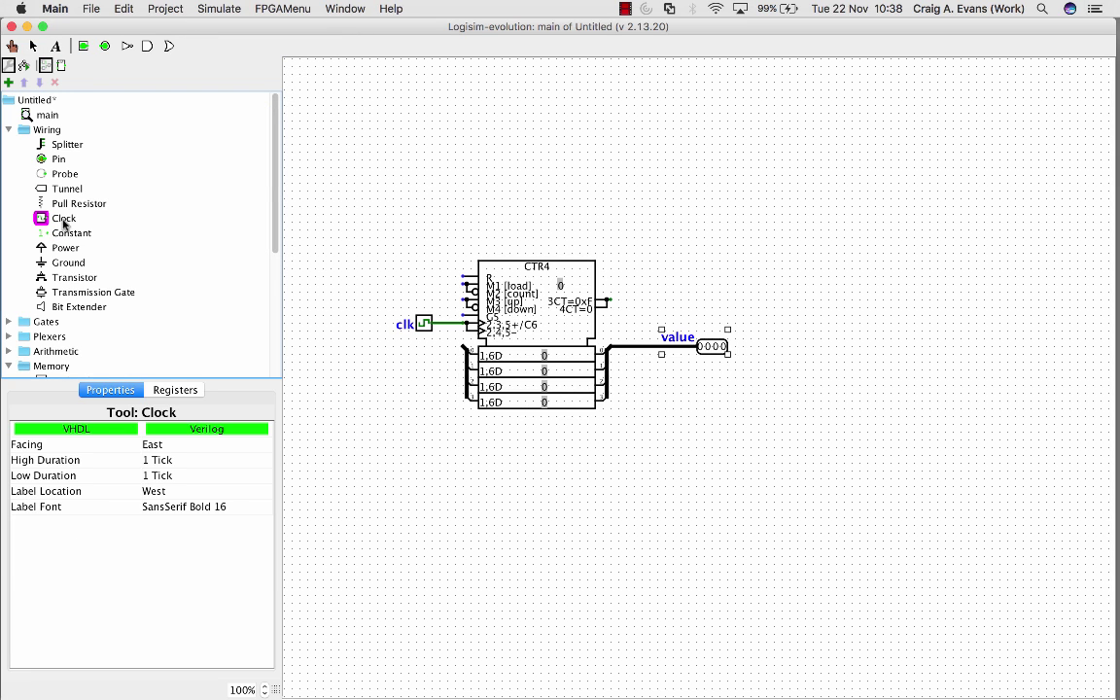
click(347, 82)
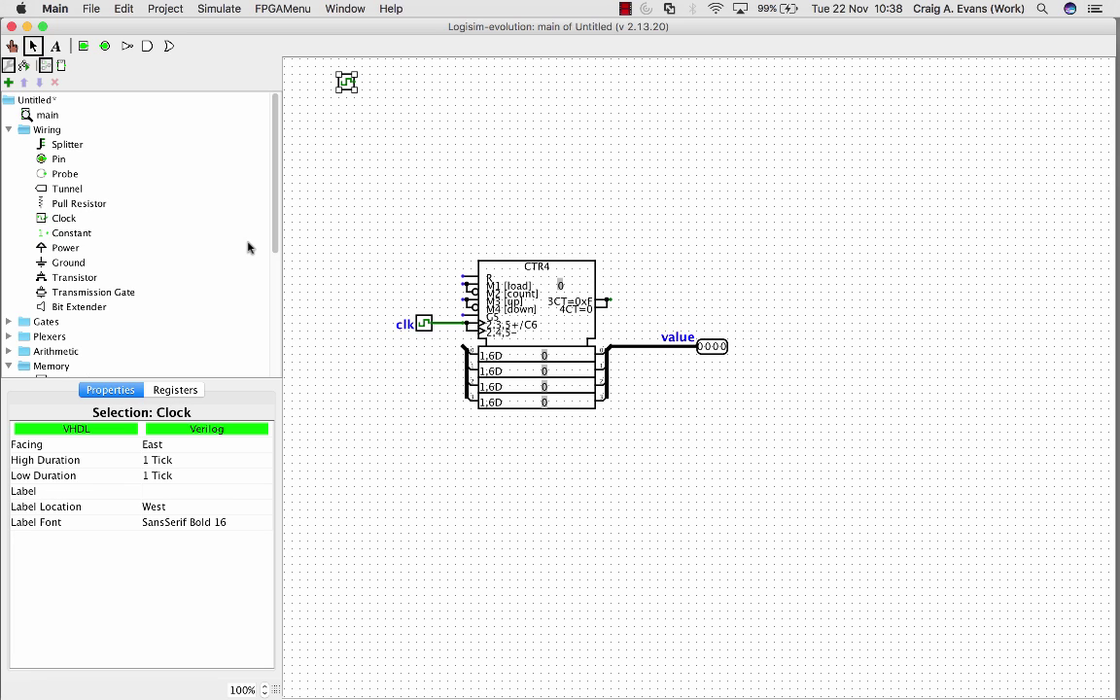
click(161, 490)
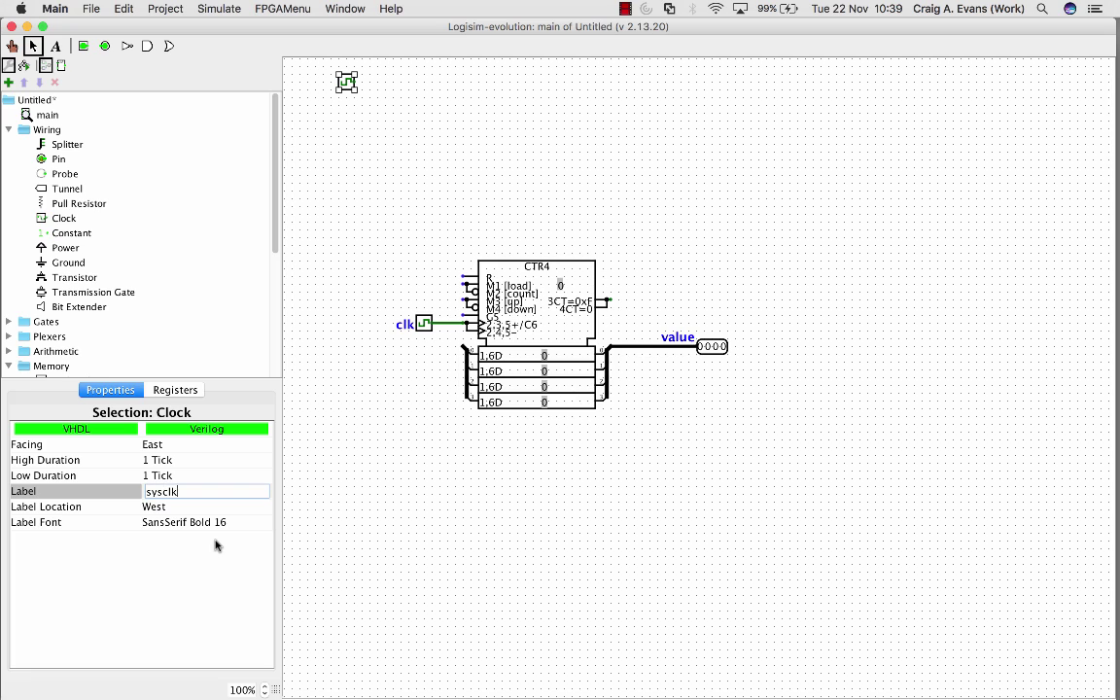
key(Return)
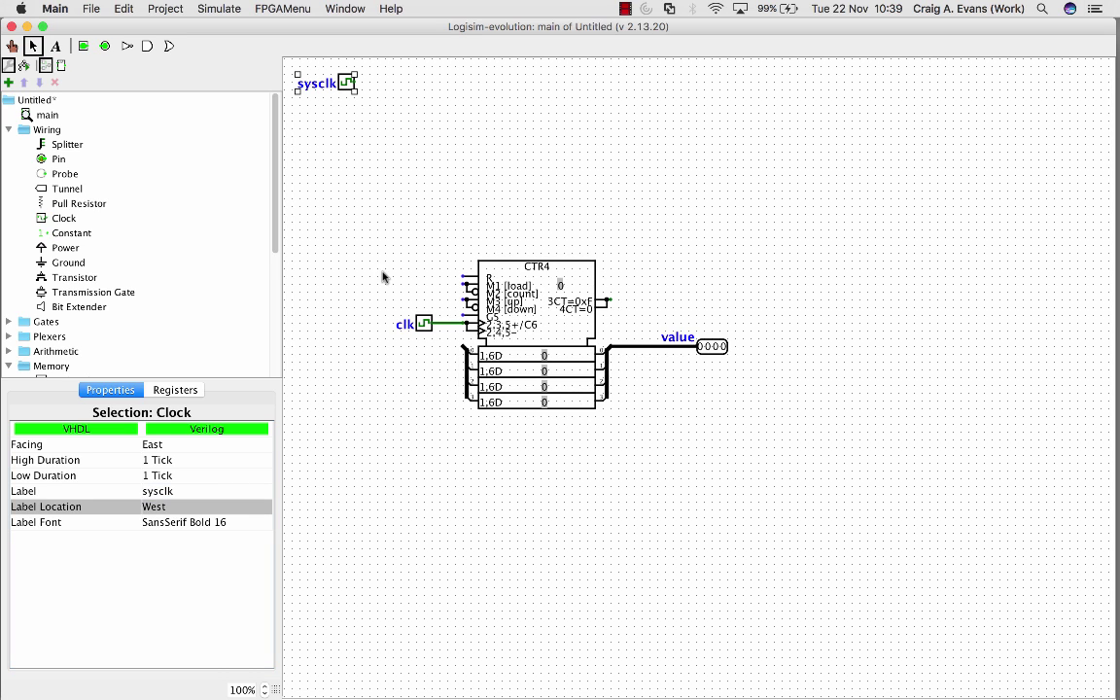
click(398, 153)
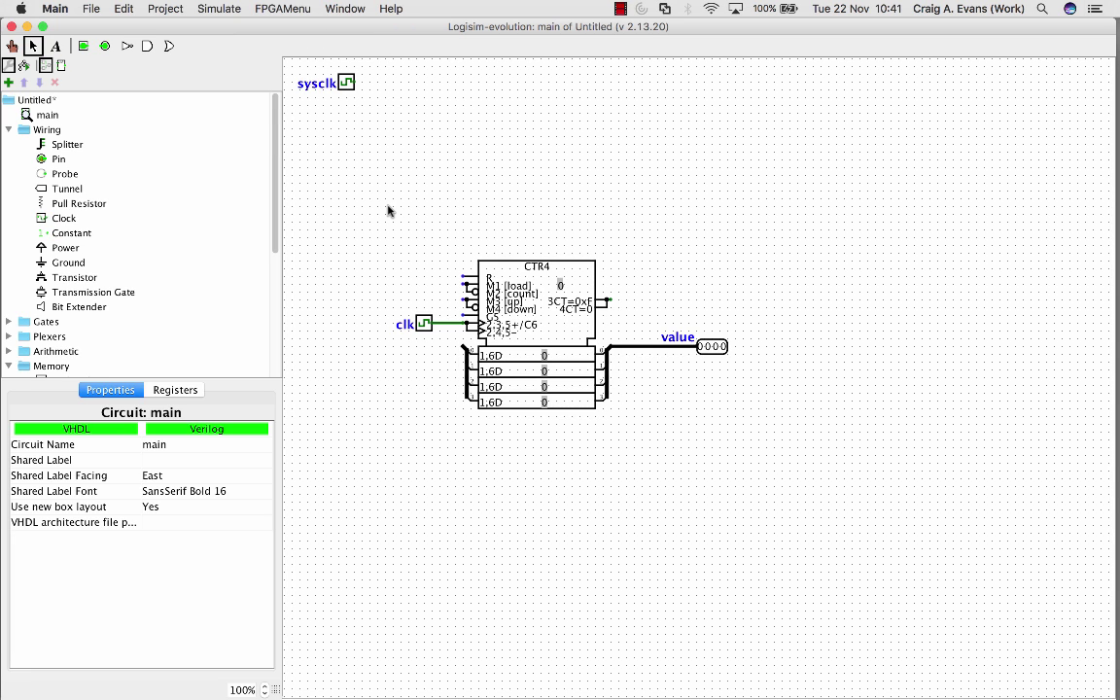
Open Simulate > Chronogram and add sysclk, clk and value to the logged signals
click(219, 10)
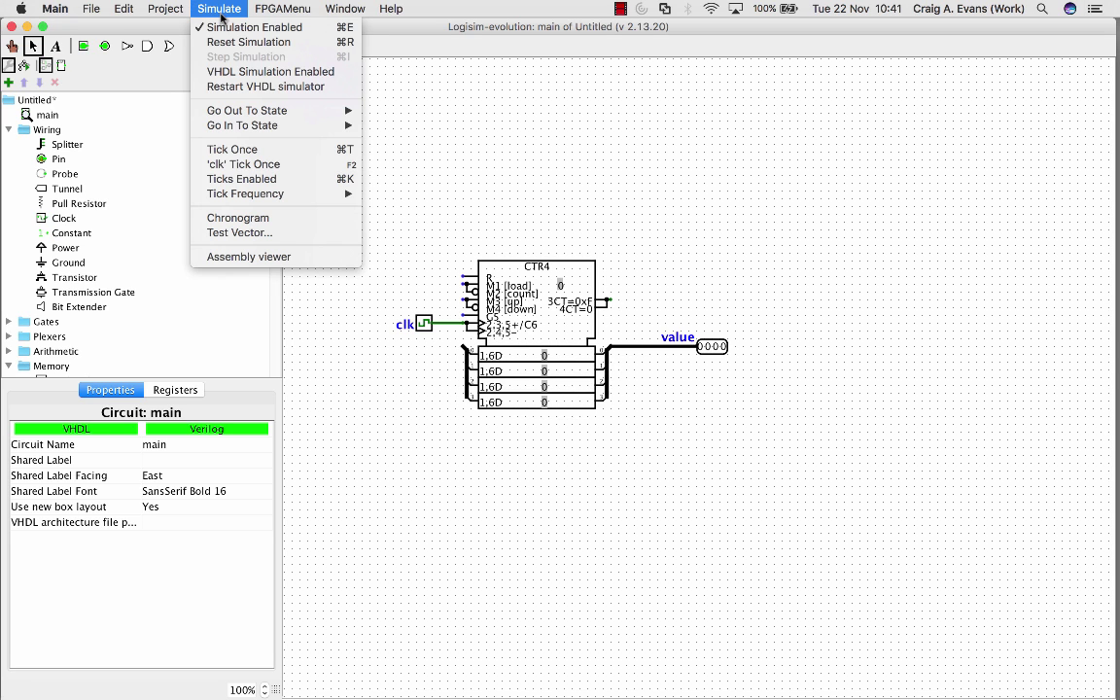
click(250, 220)
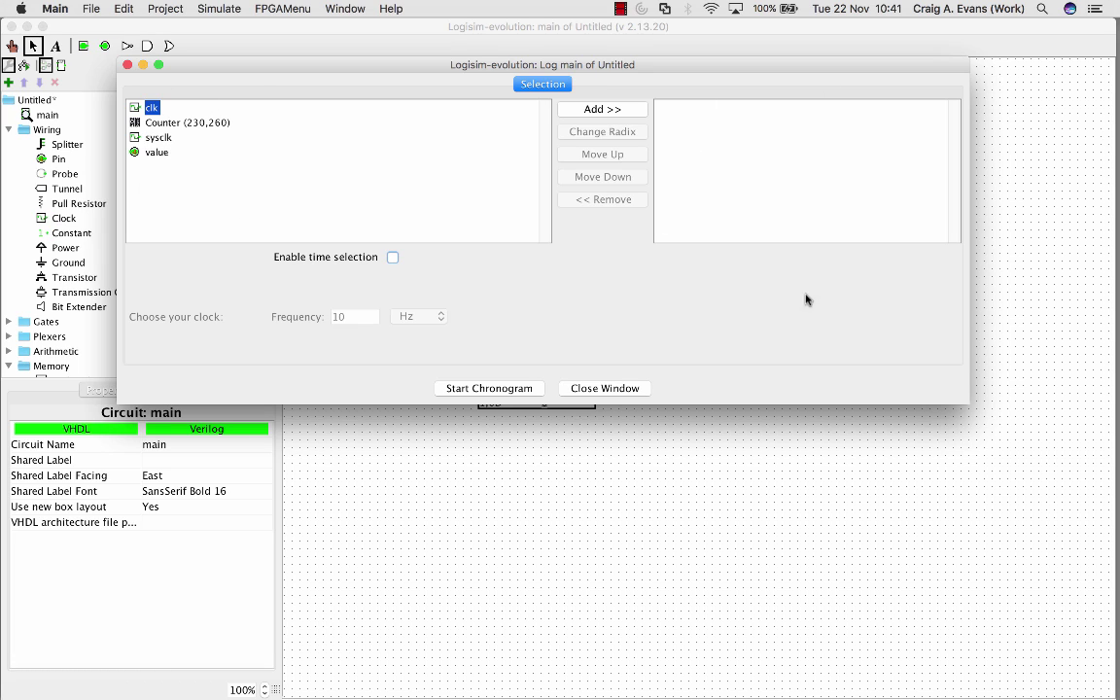
click(158, 138)
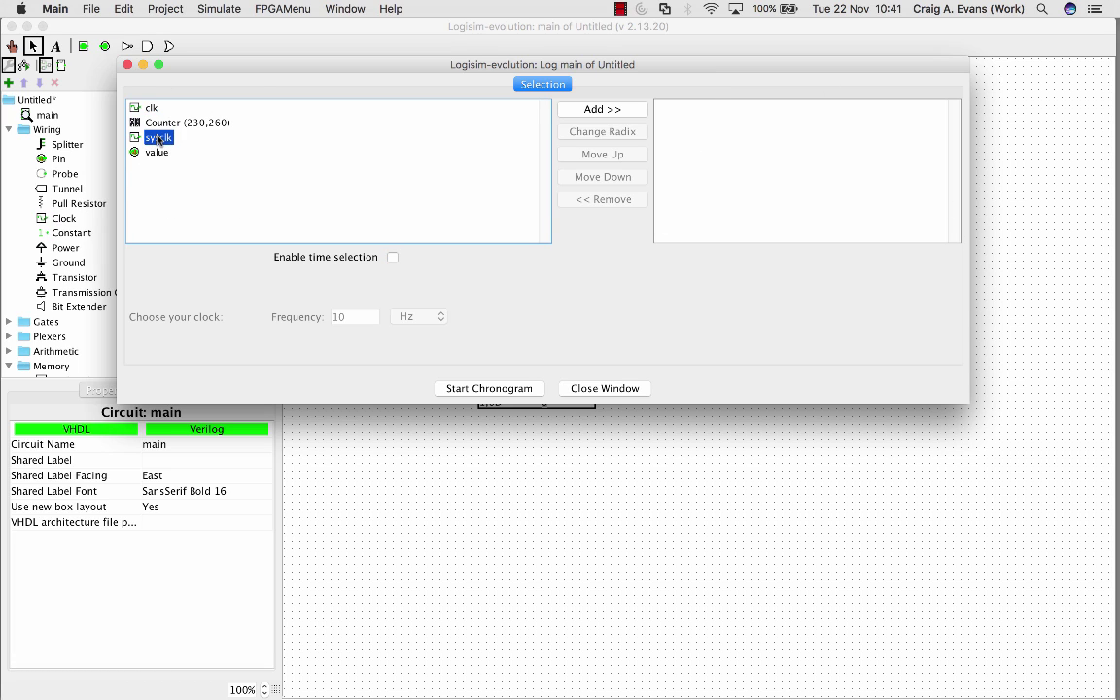
click(572, 110)
drag(602, 70, 576, 136)
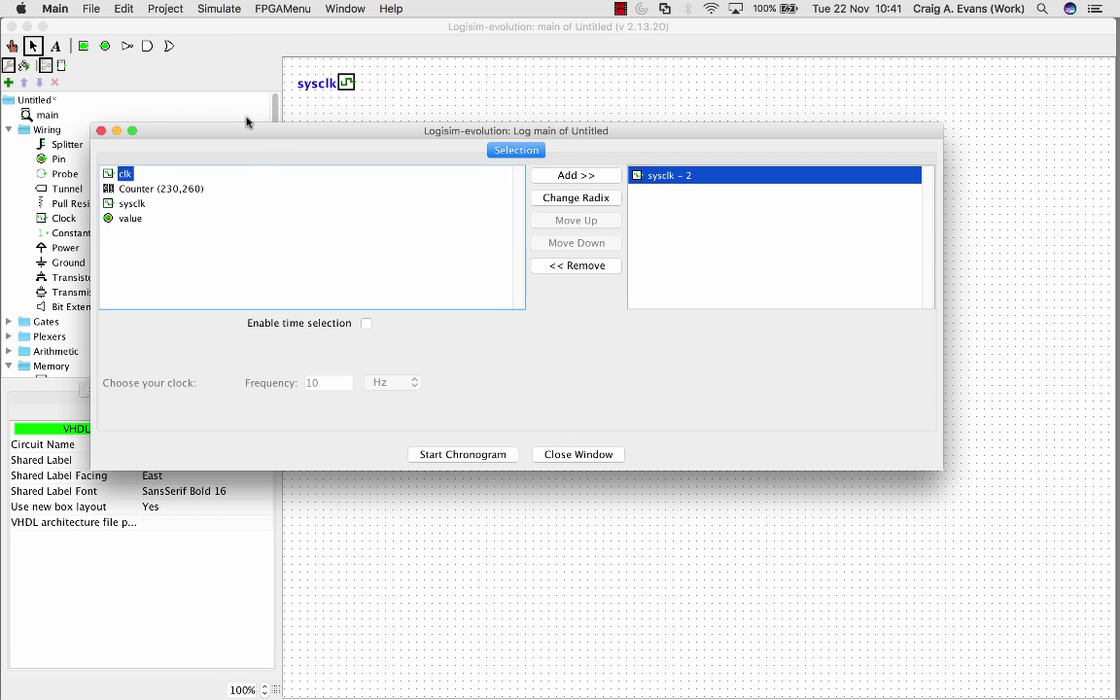
drag(260, 143, 347, 196)
click(639, 226)
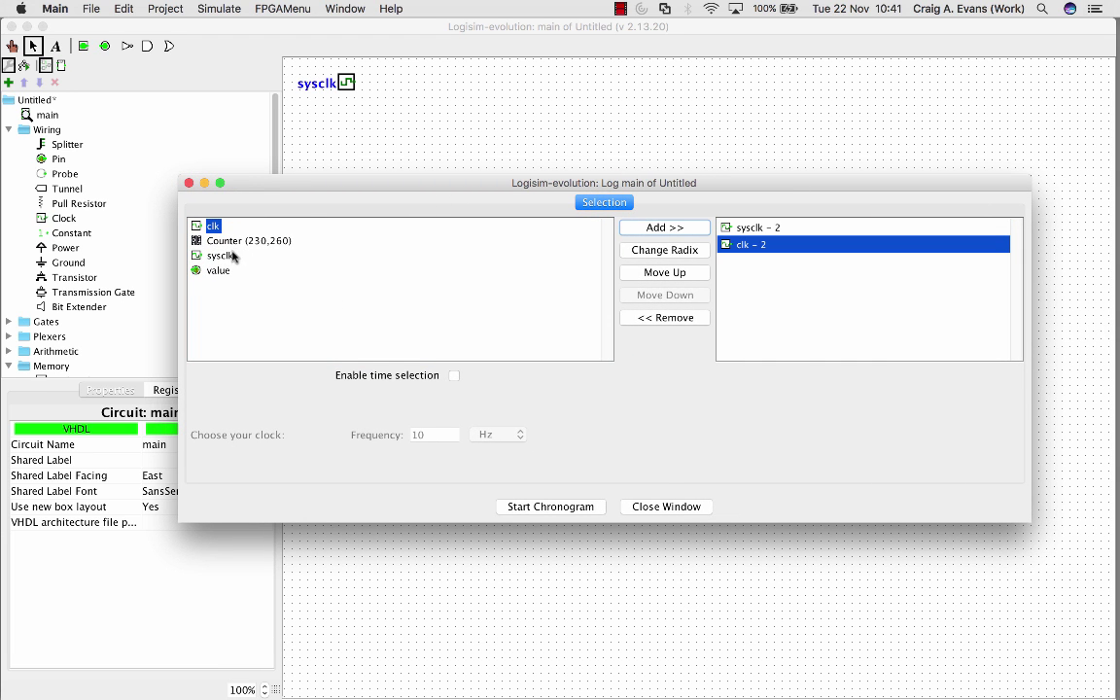
click(223, 270)
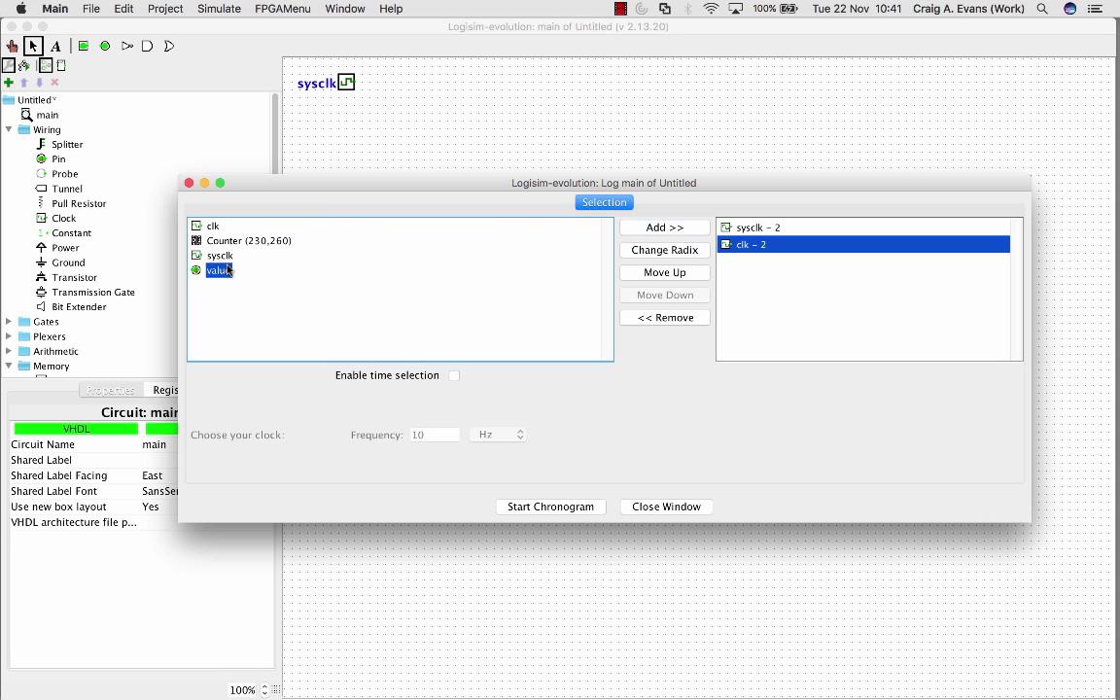
click(638, 228)
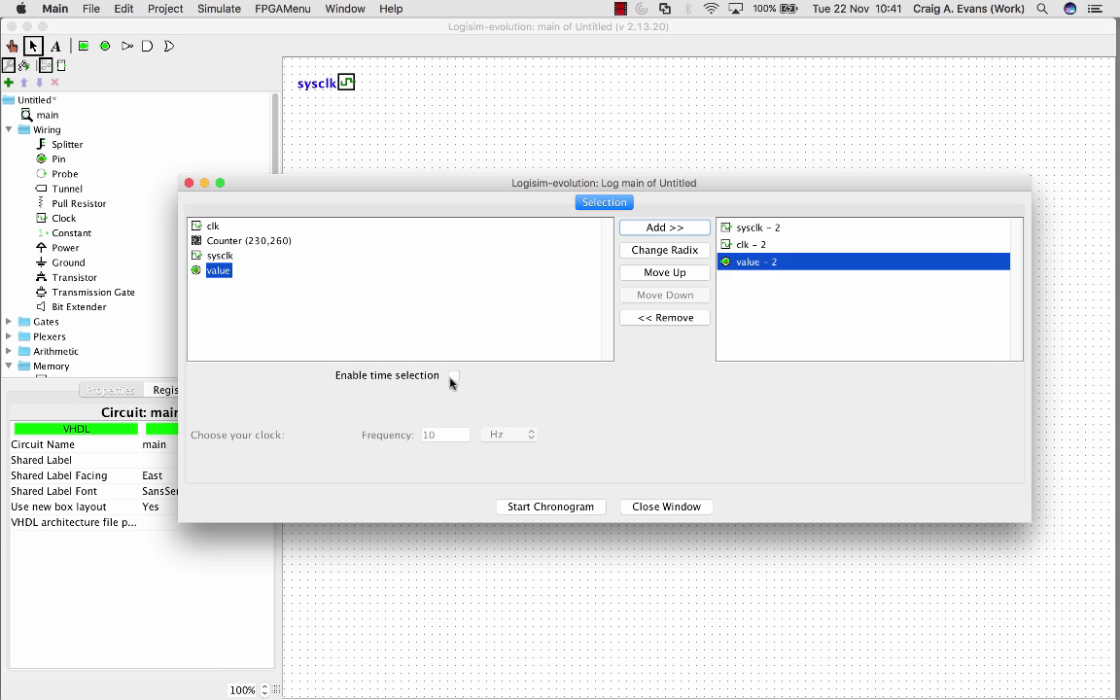
Enable time selection and keep clk as the chronogram clock
click(453, 376)
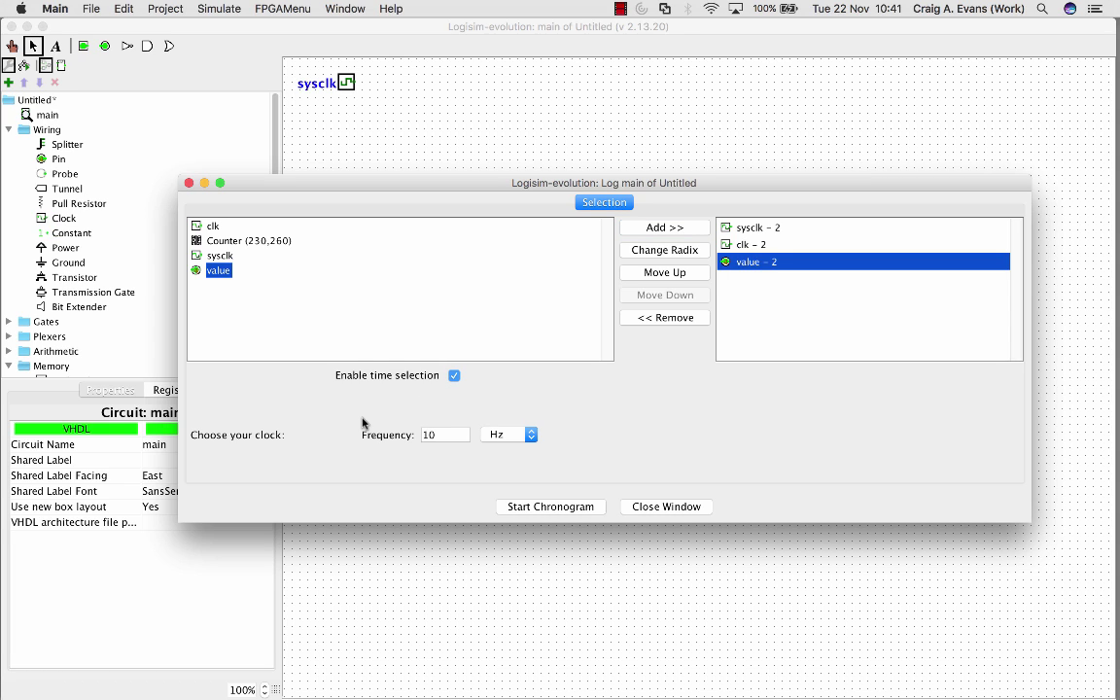
drag(445, 185, 737, 185)
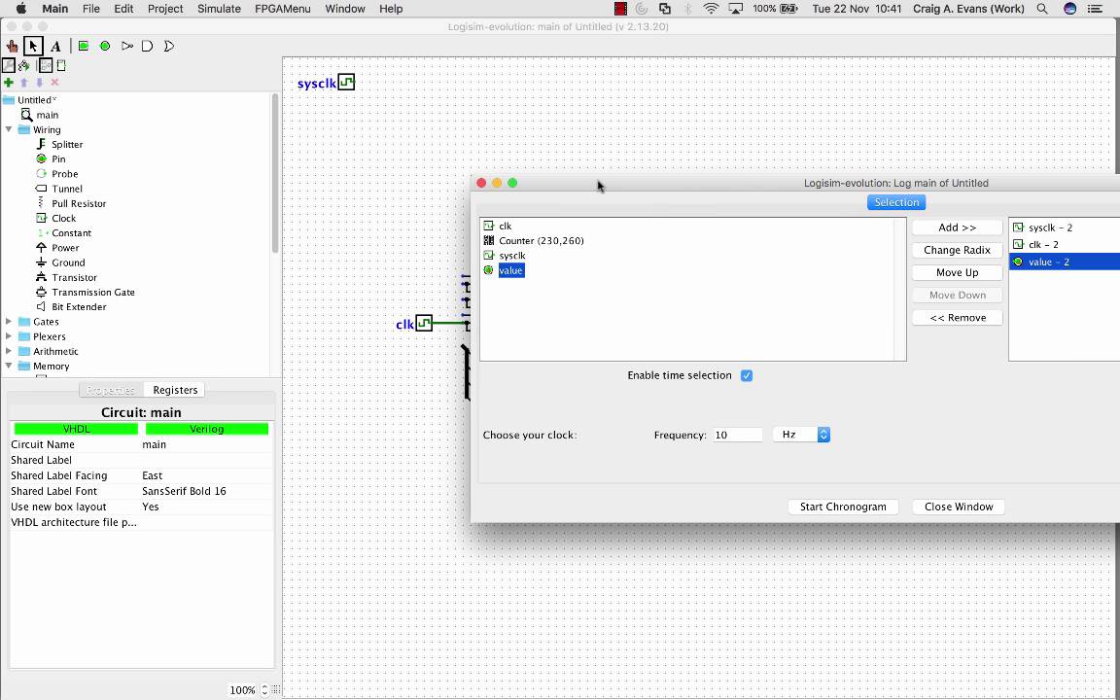
drag(595, 184, 392, 121)
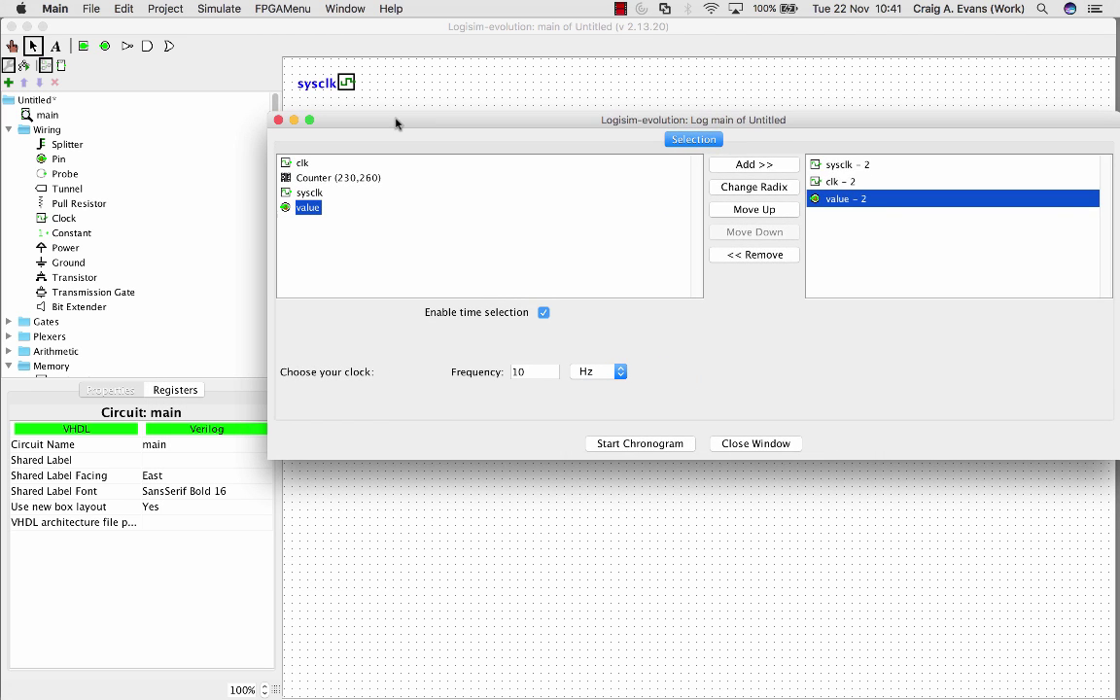
click(406, 373)
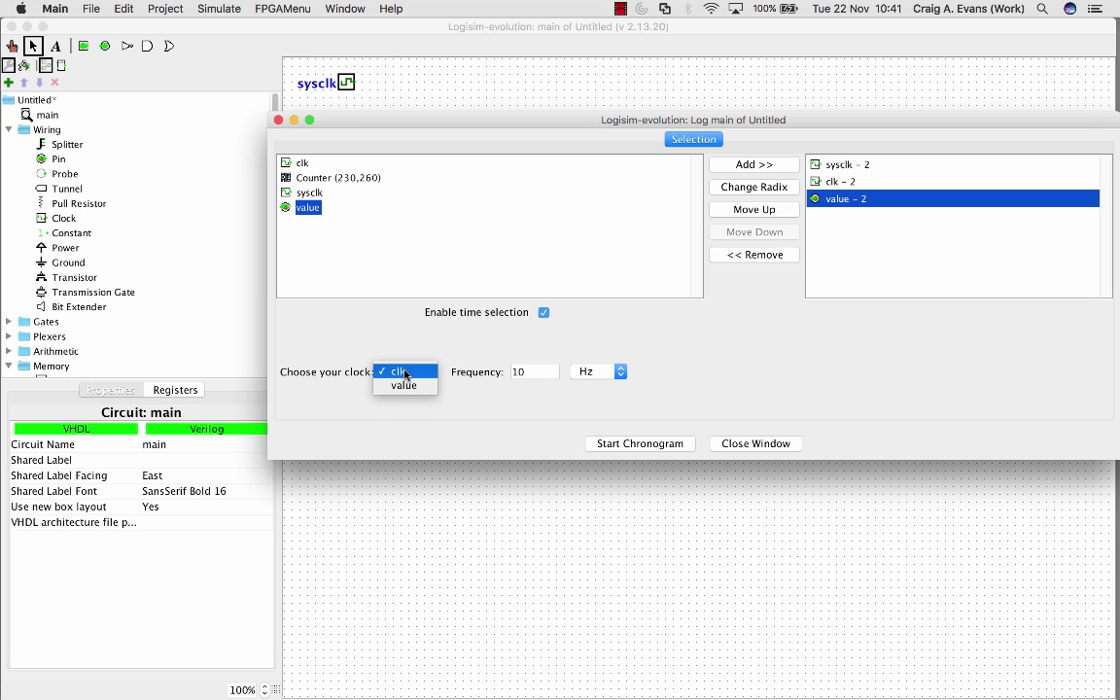
click(406, 372)
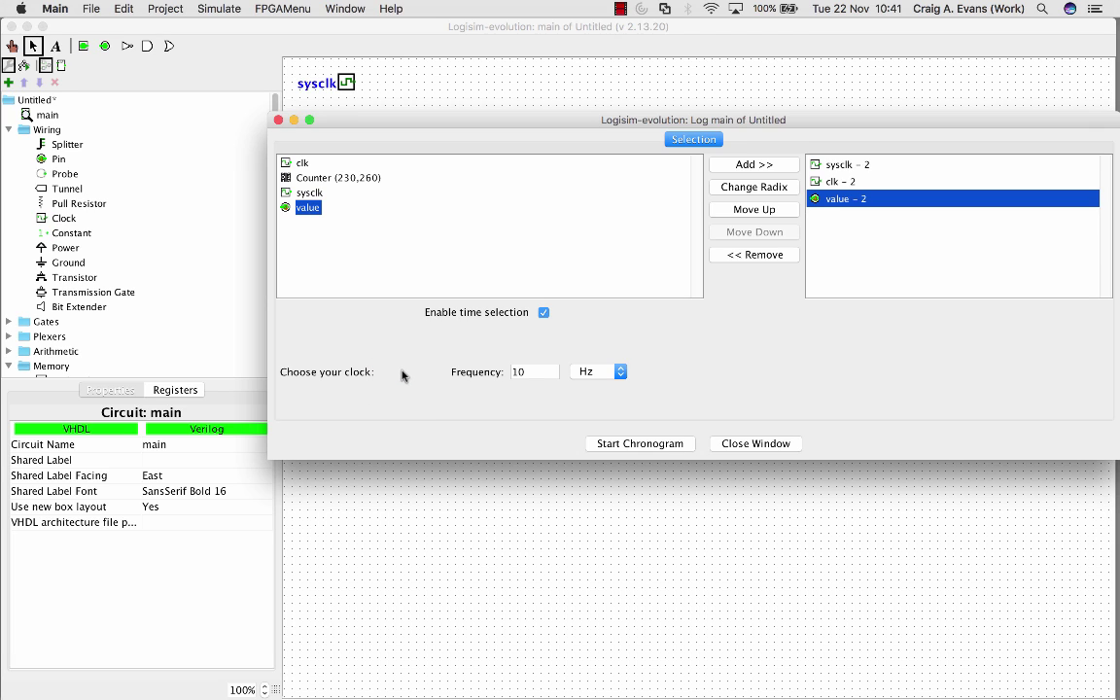
click(398, 375)
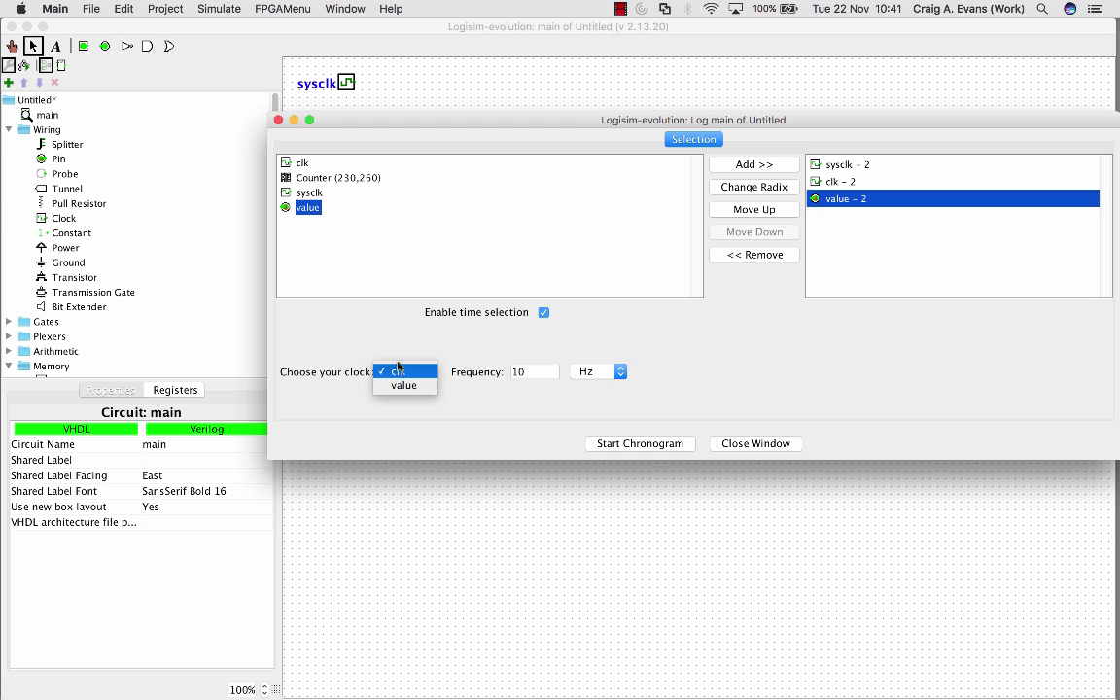
click(398, 360)
click(403, 378)
click(398, 386)
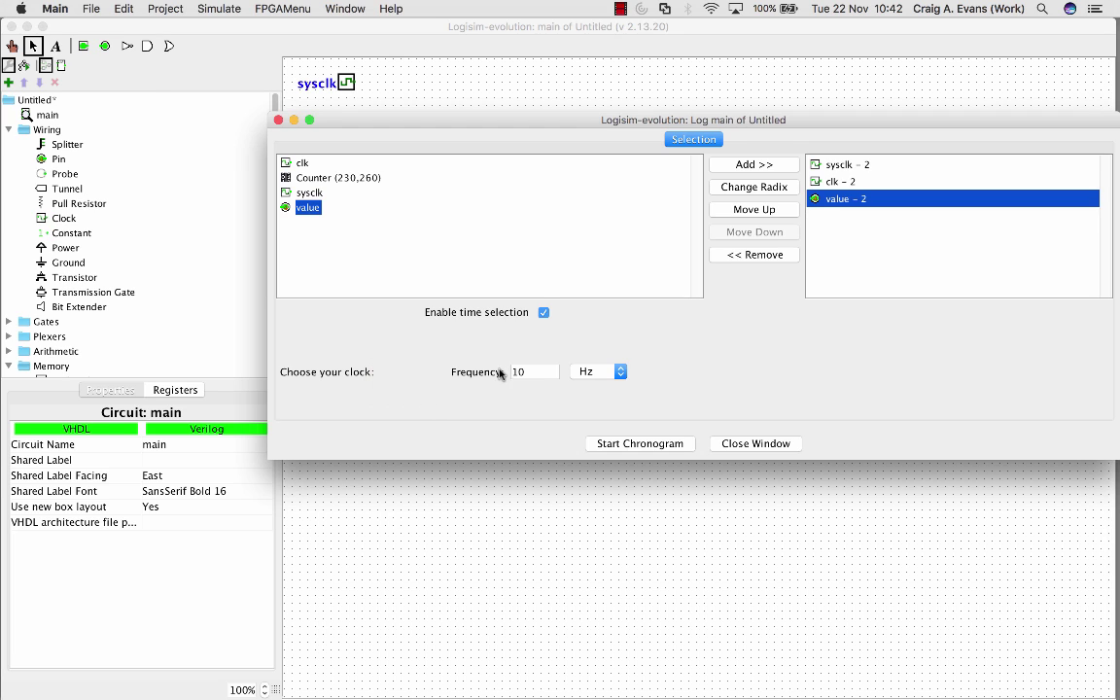
click(400, 373)
click(394, 378)
Start the chronogram, advance two sysclk ticks, and inspect the clk and value traces
drag(605, 123, 439, 132)
click(443, 456)
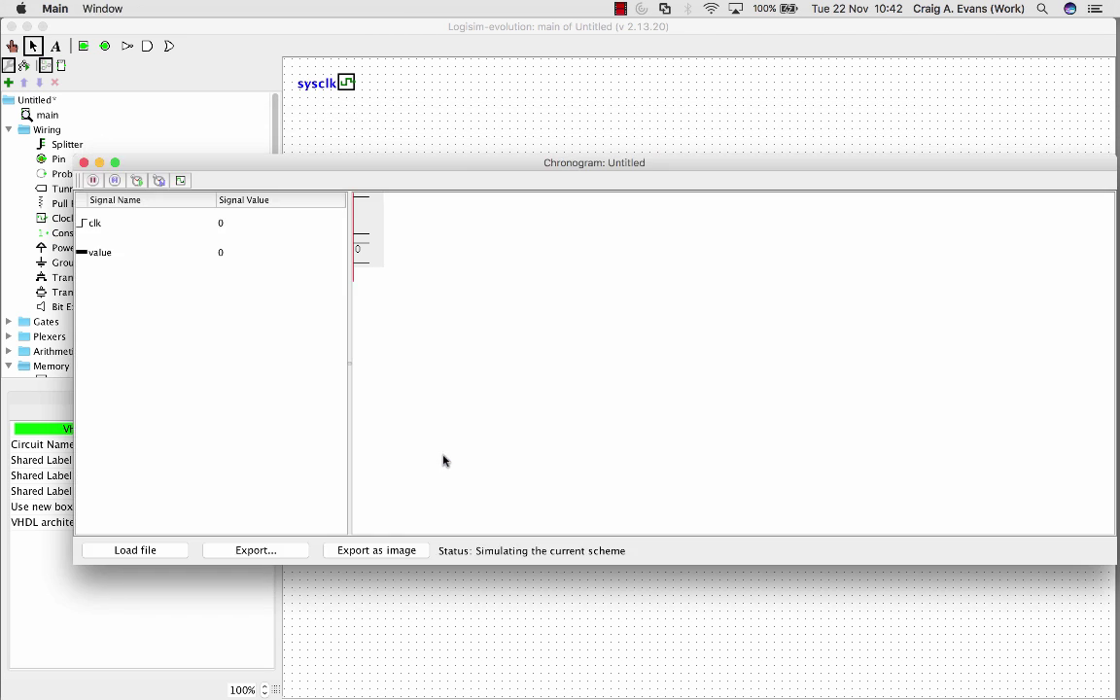
click(105, 233)
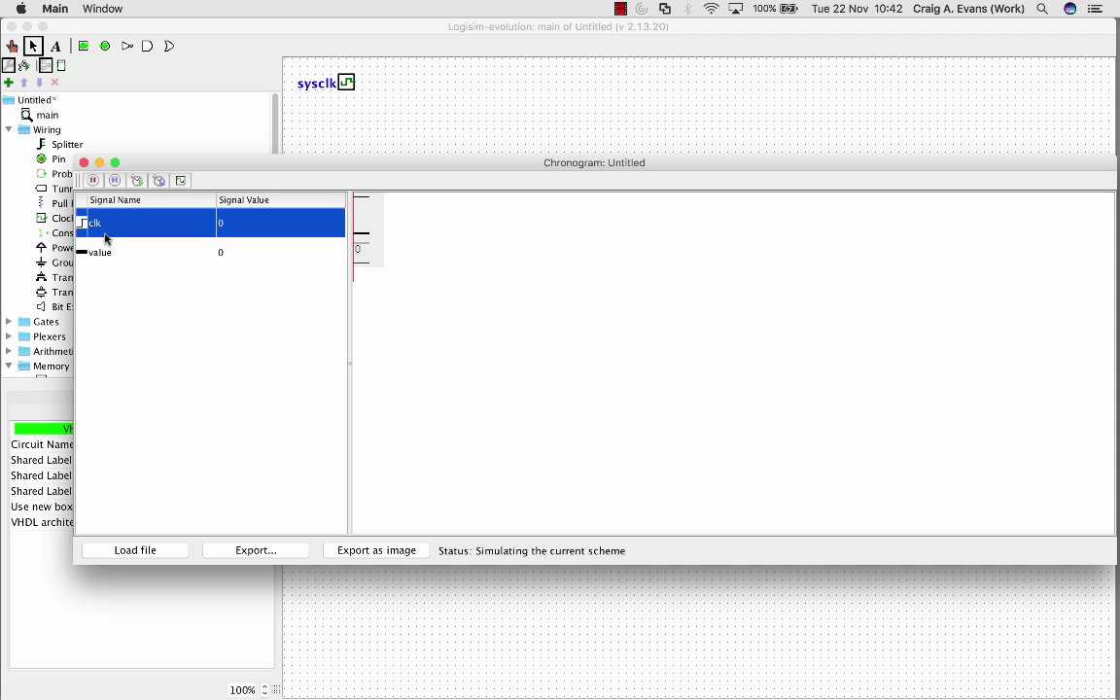
click(271, 253)
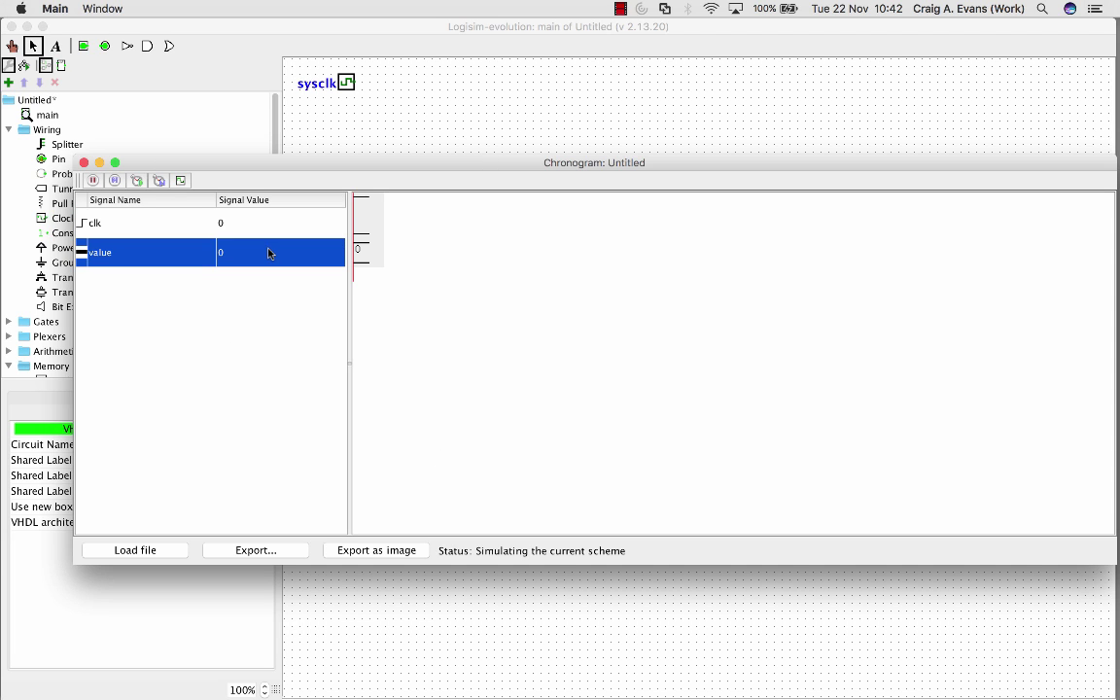
click(161, 223)
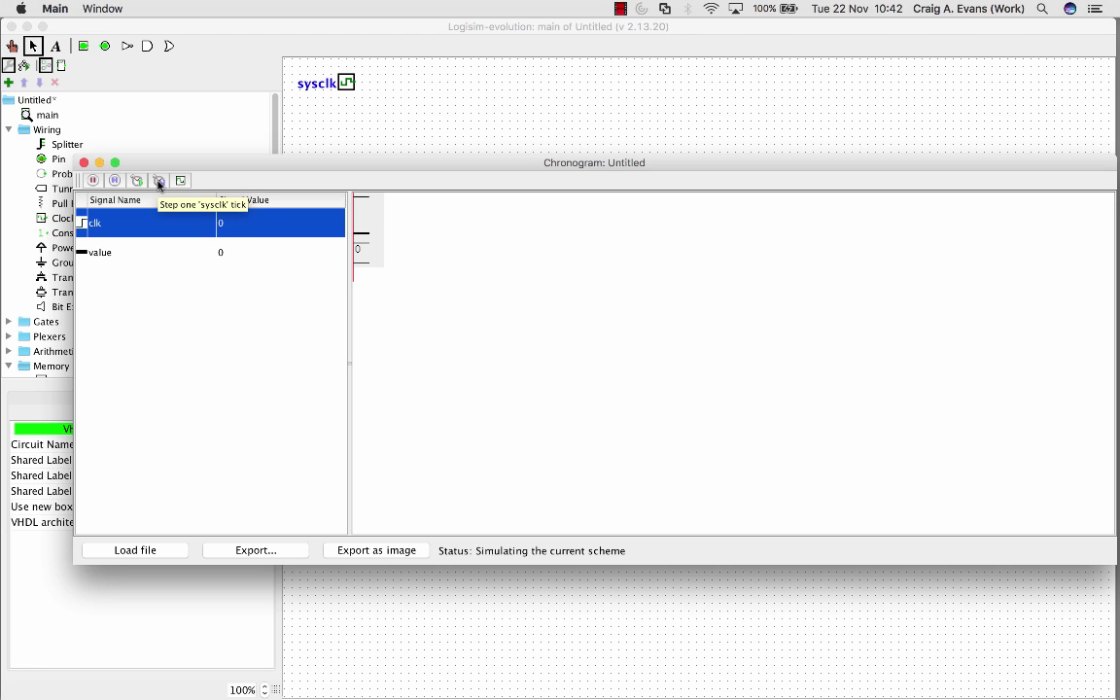
click(159, 183)
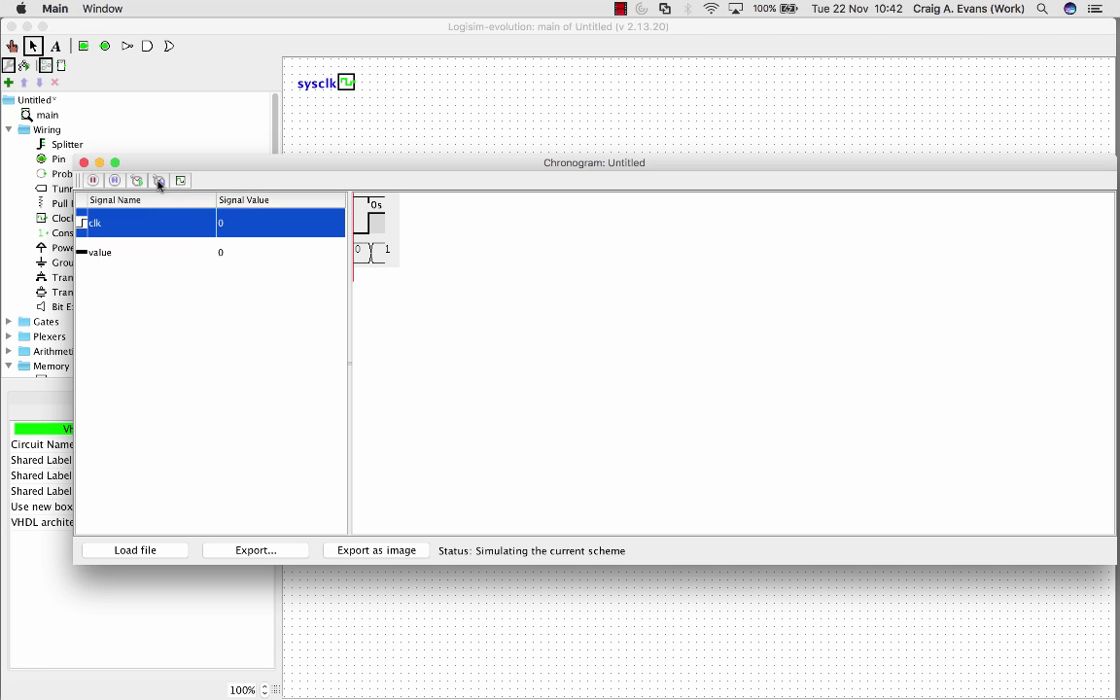
click(159, 182)
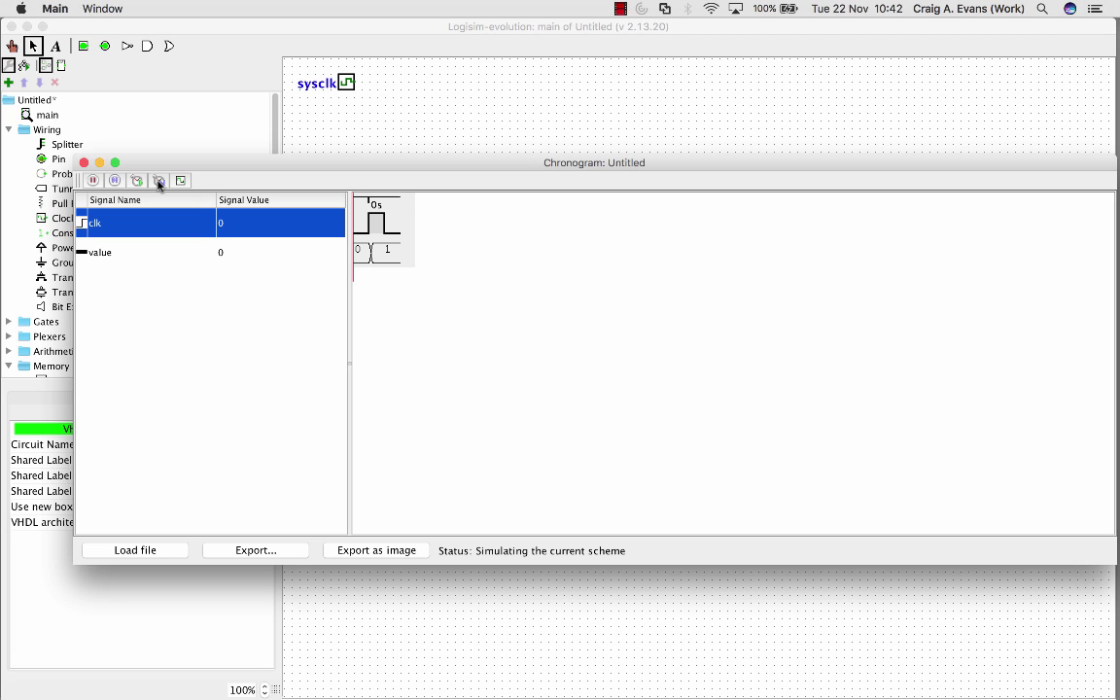
click(358, 271)
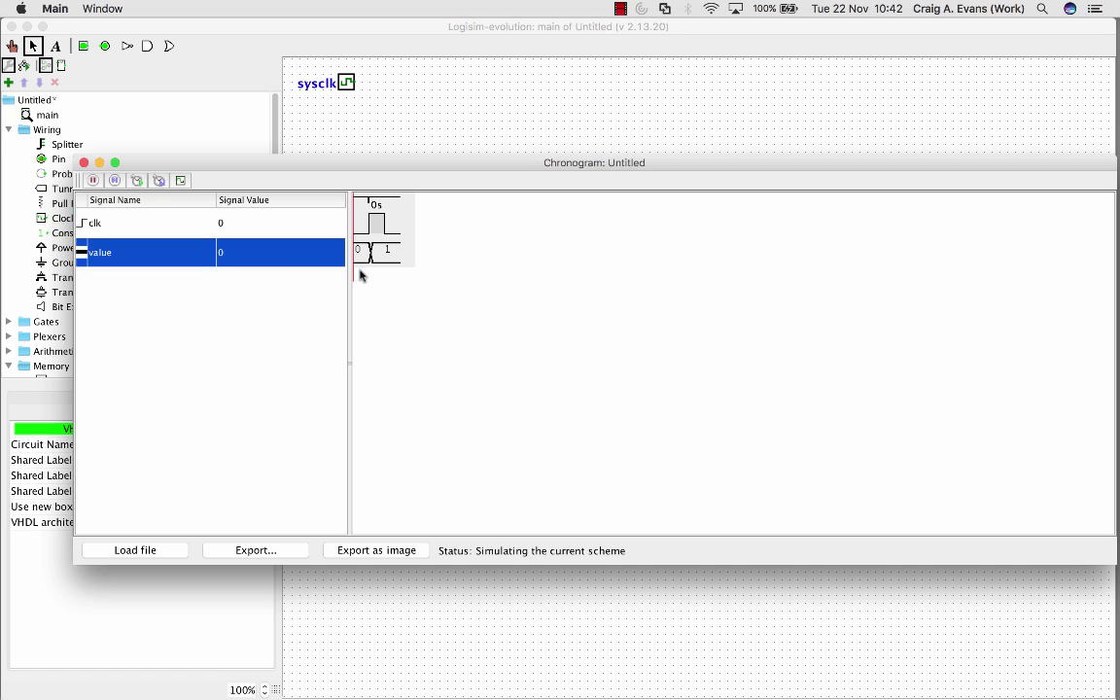
click(370, 221)
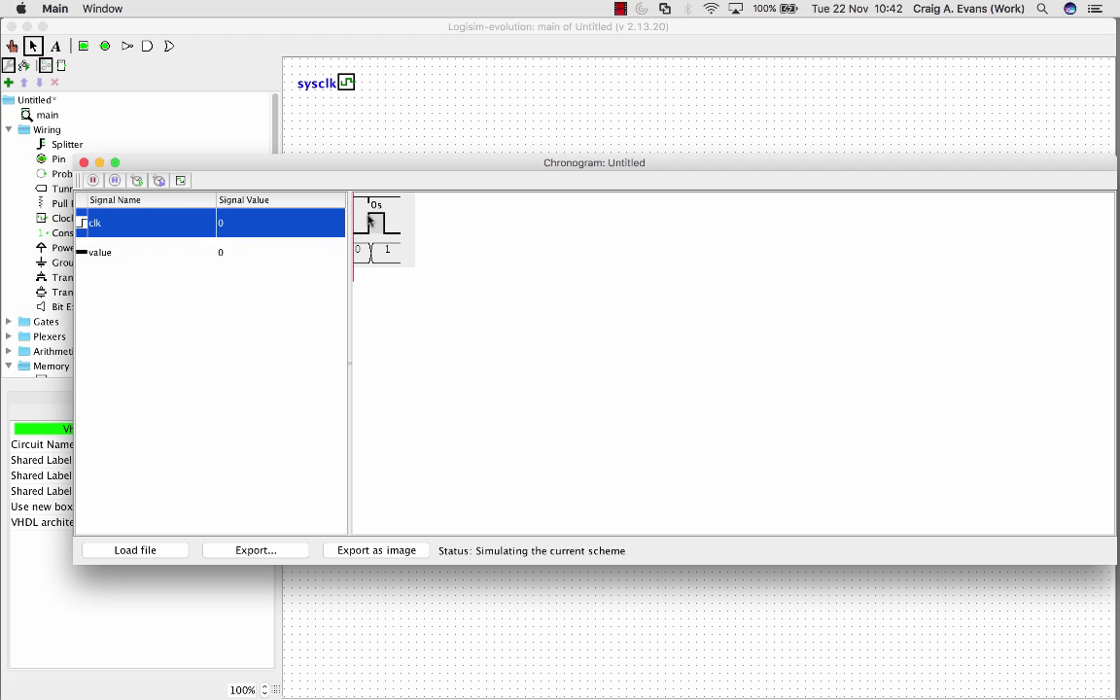
click(375, 249)
click(366, 219)
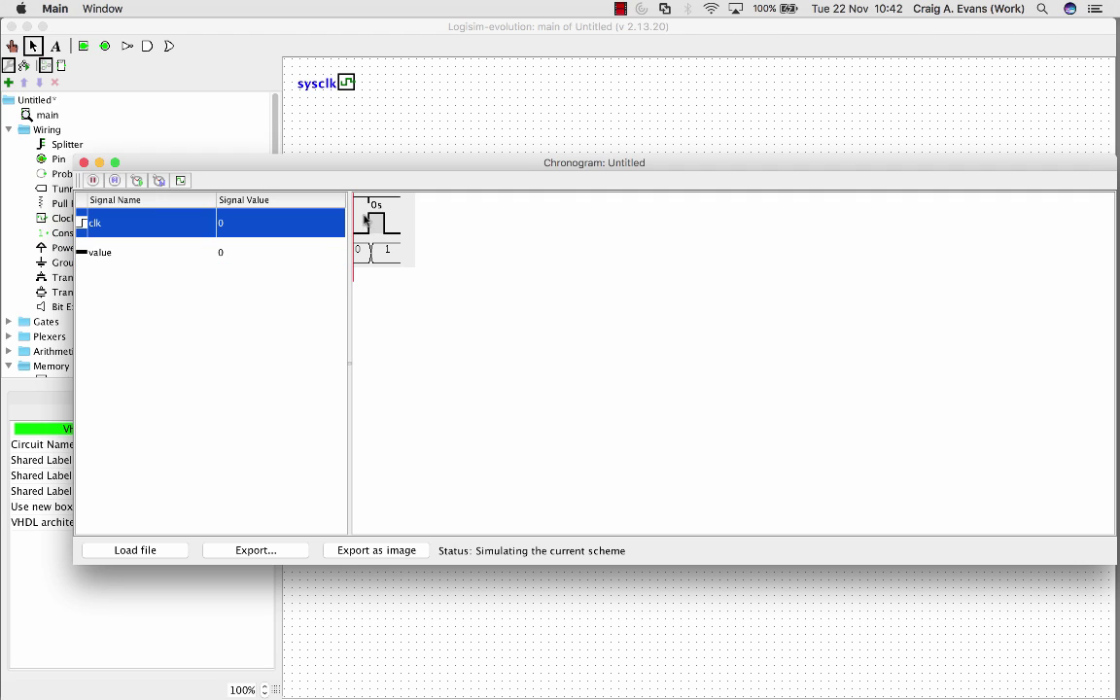
Step the sysclk tick twelve more times until value reaches 8
click(158, 180)
click(159, 181)
click(158, 181)
click(158, 181)
click(158, 180)
click(158, 181)
click(159, 181)
click(158, 181)
click(158, 181)
click(158, 181)
click(159, 180)
click(158, 180)
click(158, 181)
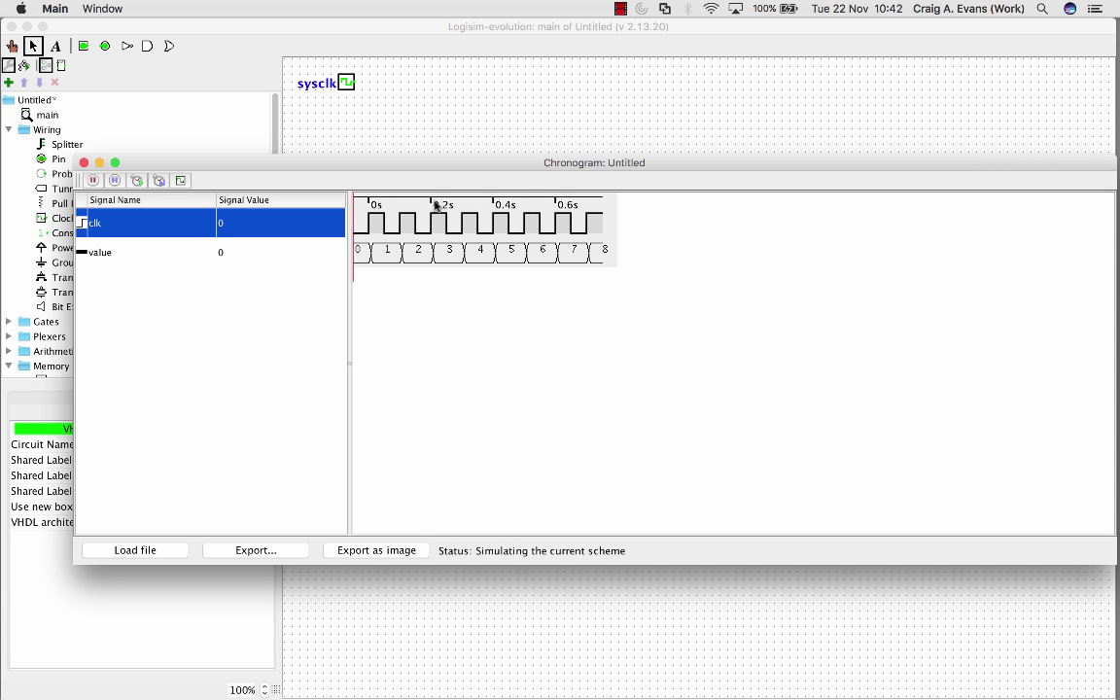
Step another tick and switch between the clk and value rows with the arrow keys
drag(407, 172, 442, 171)
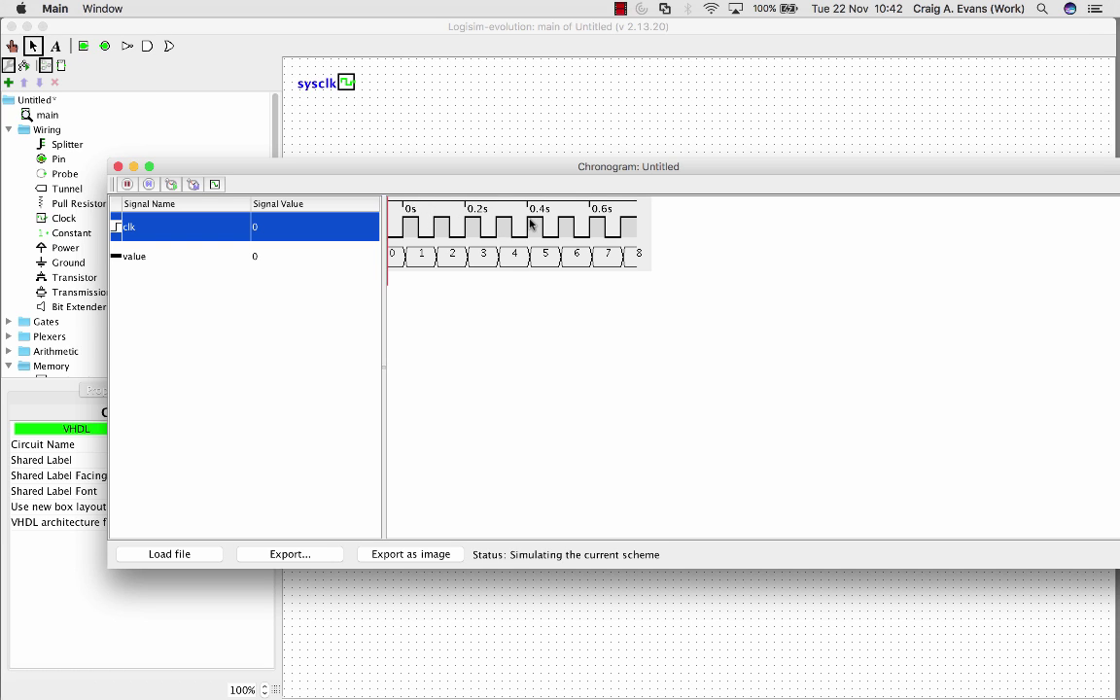
click(191, 184)
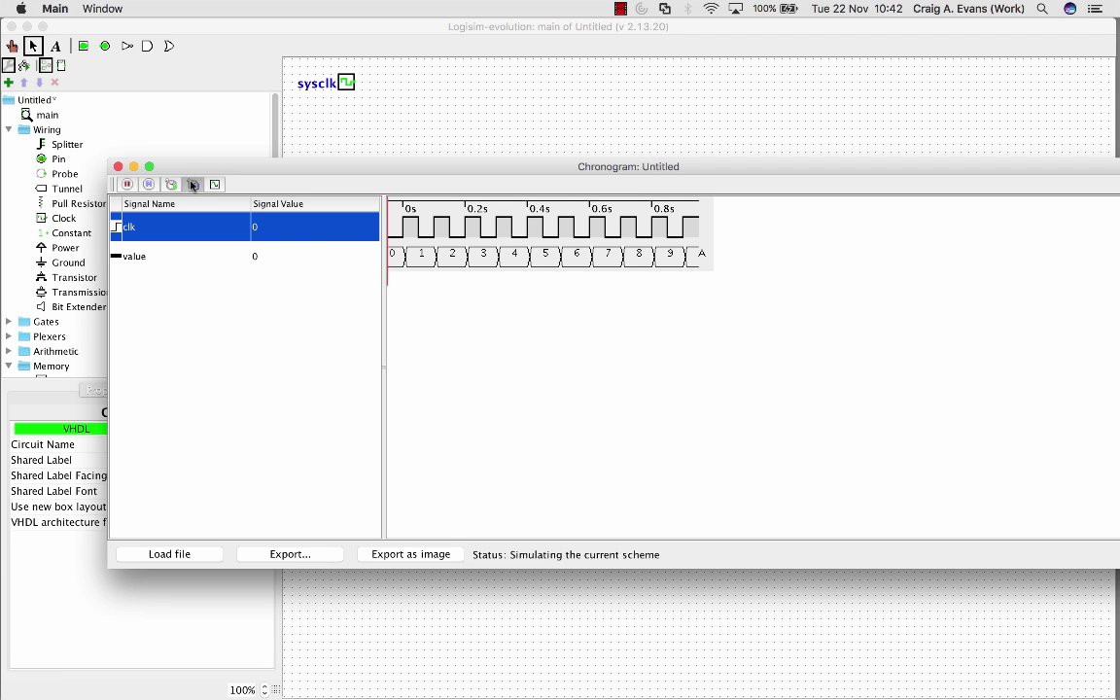
click(425, 255)
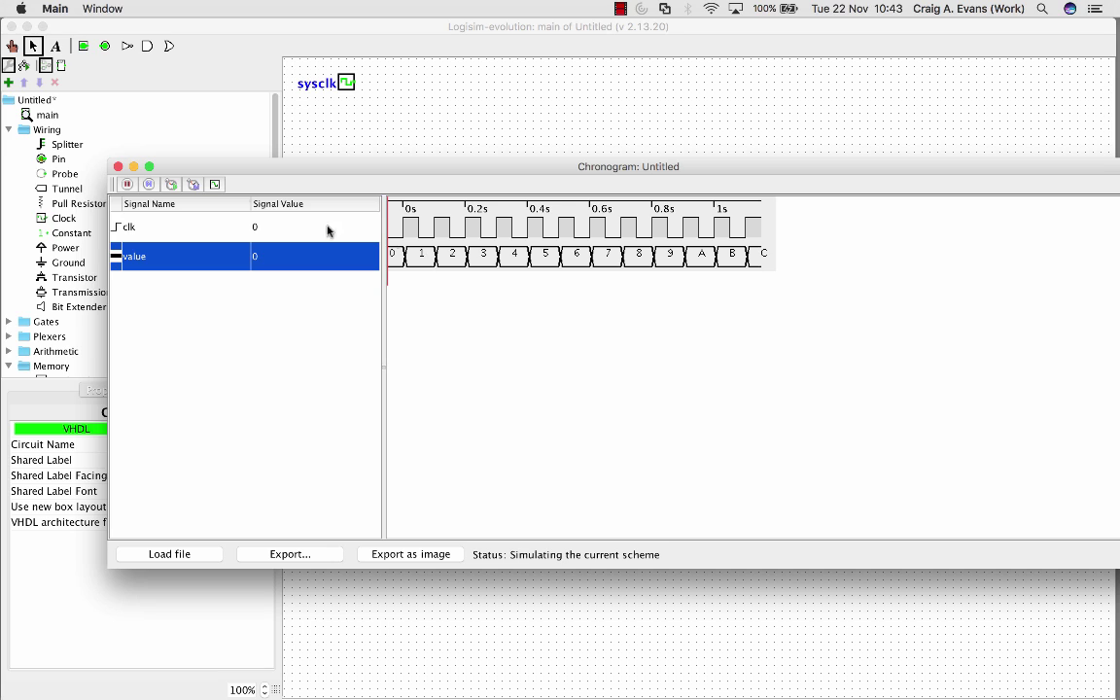
key(Up)
key(Down)
key(Up)
key(Down)
key(Up)
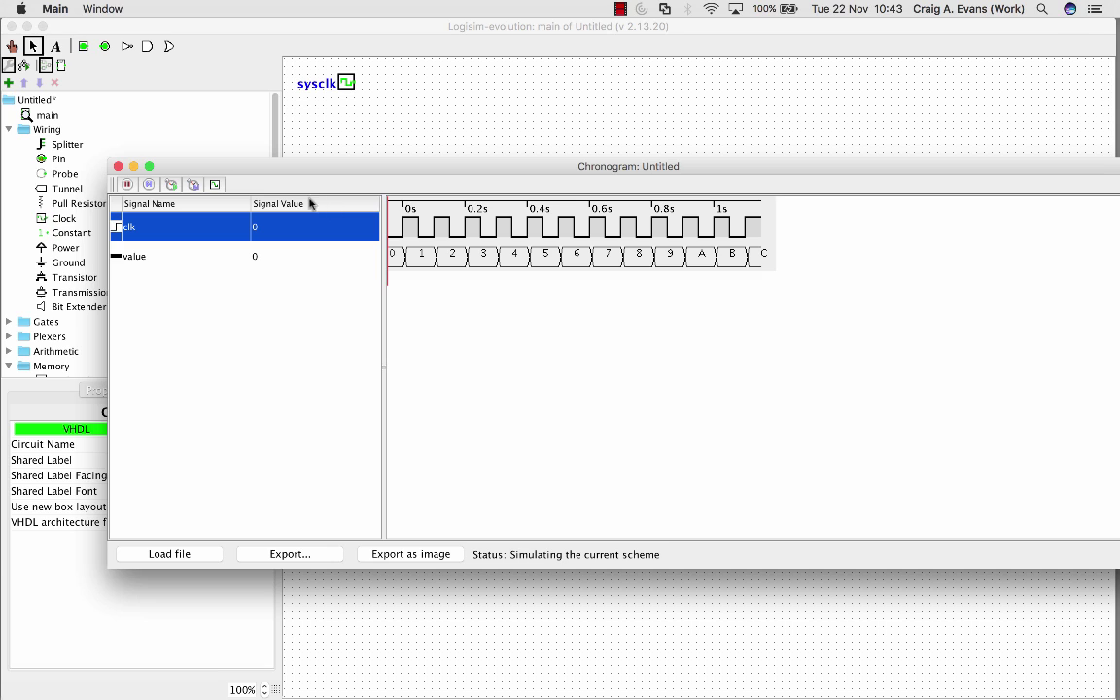
Run sysclk ticking continuously and check clk and value as the count wraps past F
click(172, 184)
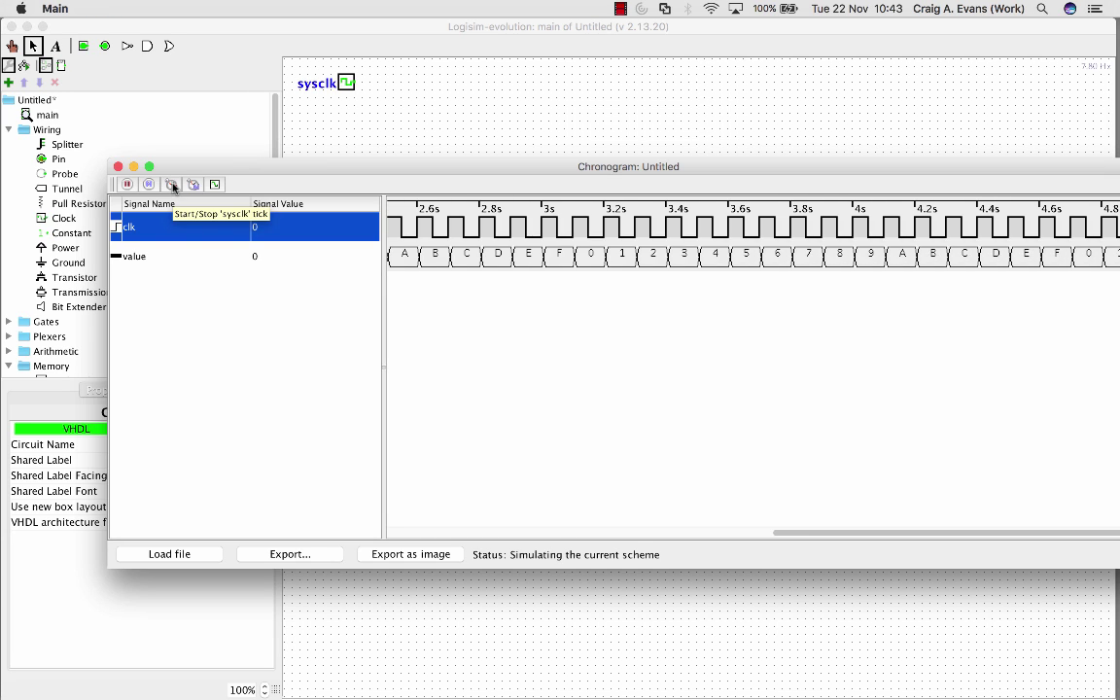
click(515, 258)
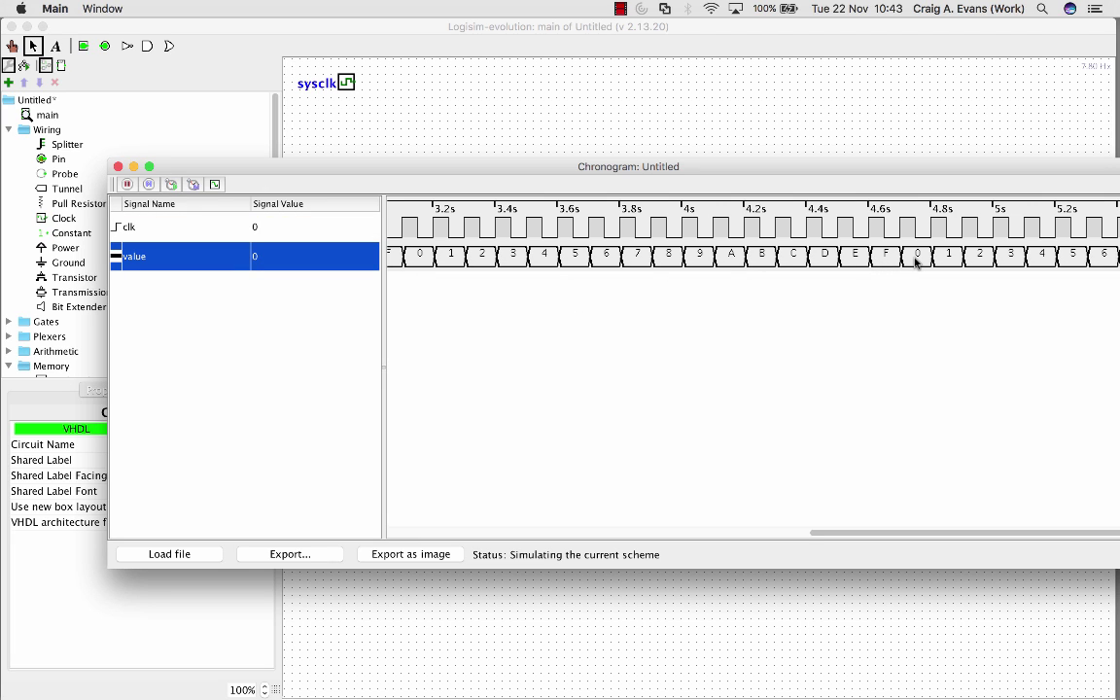
click(569, 228)
click(585, 258)
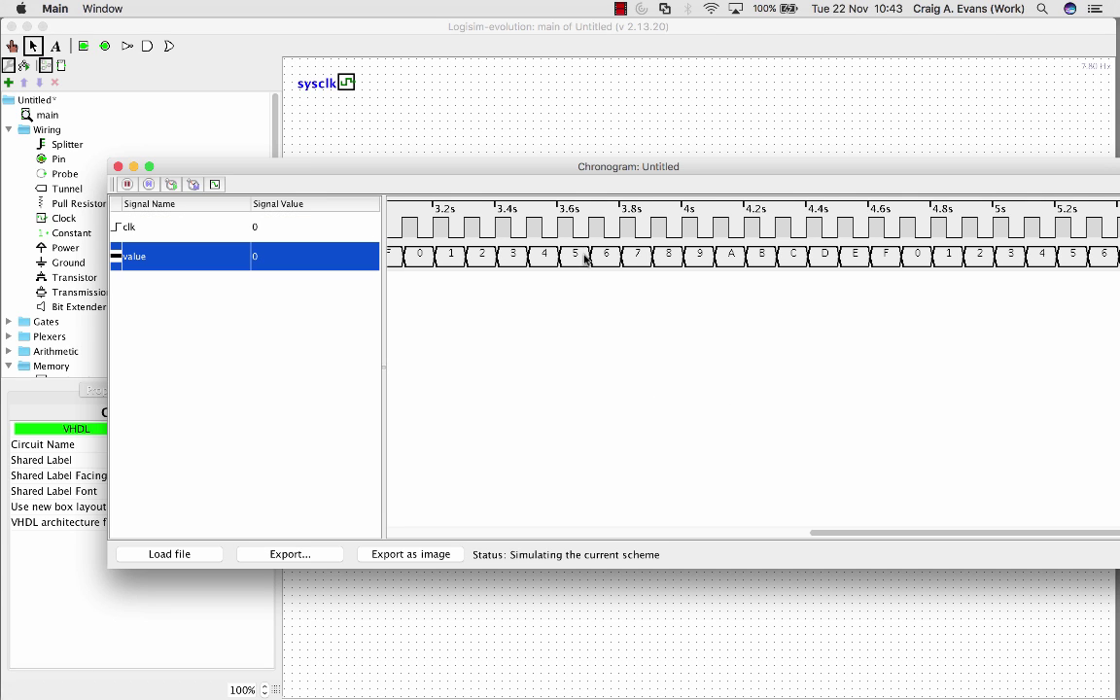
click(479, 226)
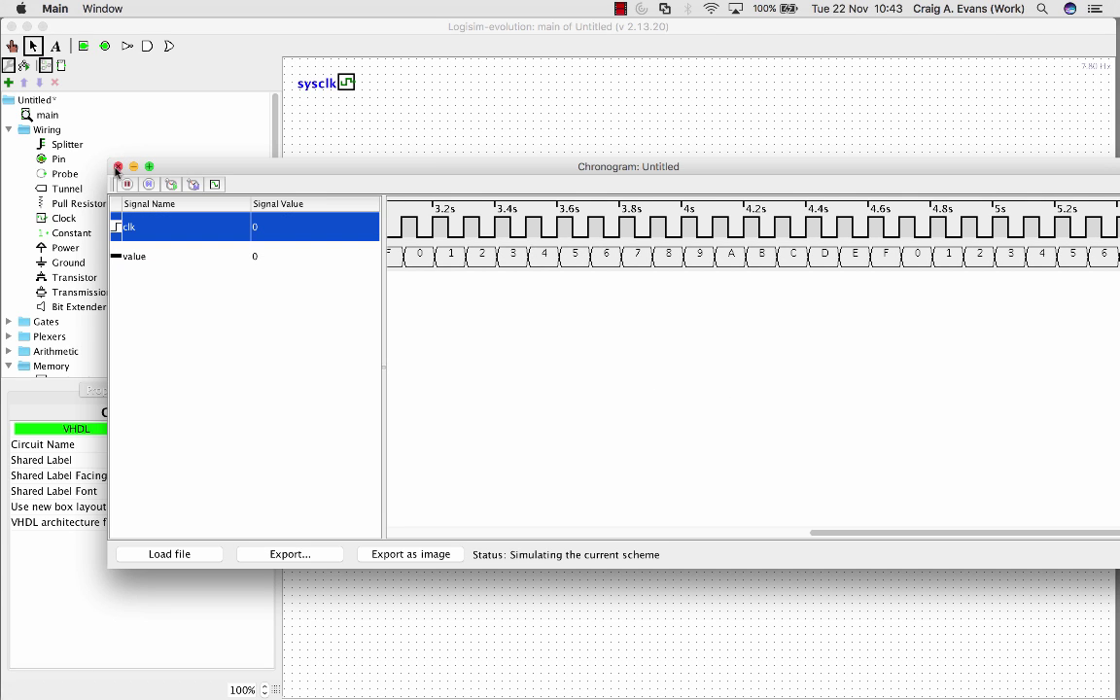
Close the chronogram and place a Splitter fed by the counter's value bus
click(118, 167)
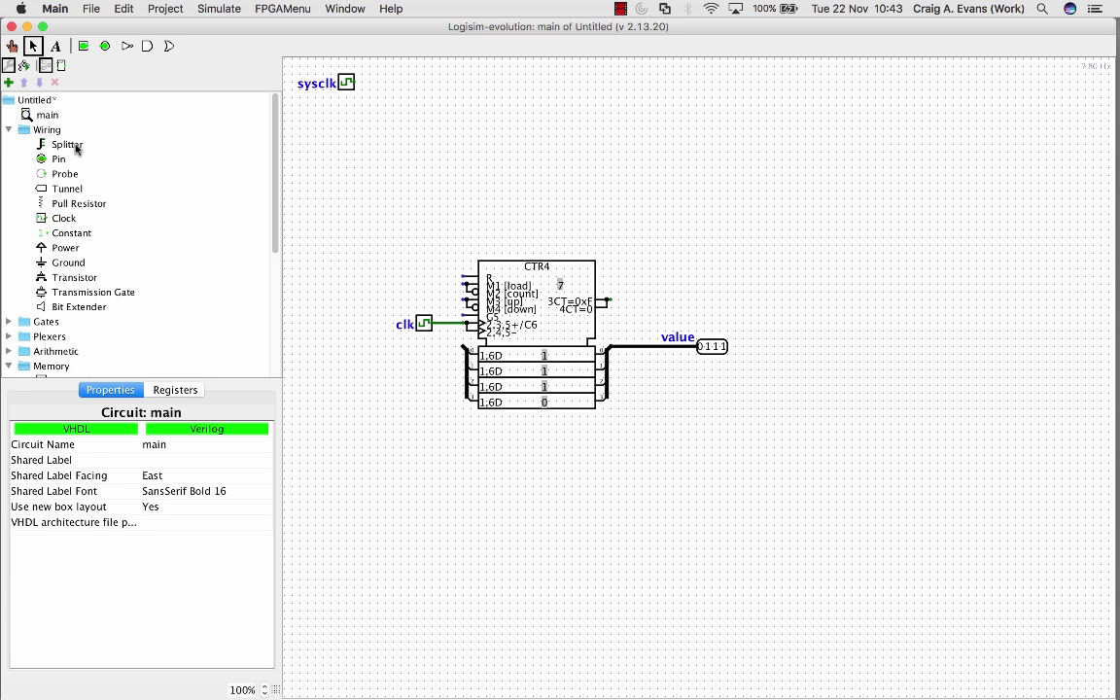
click(66, 145)
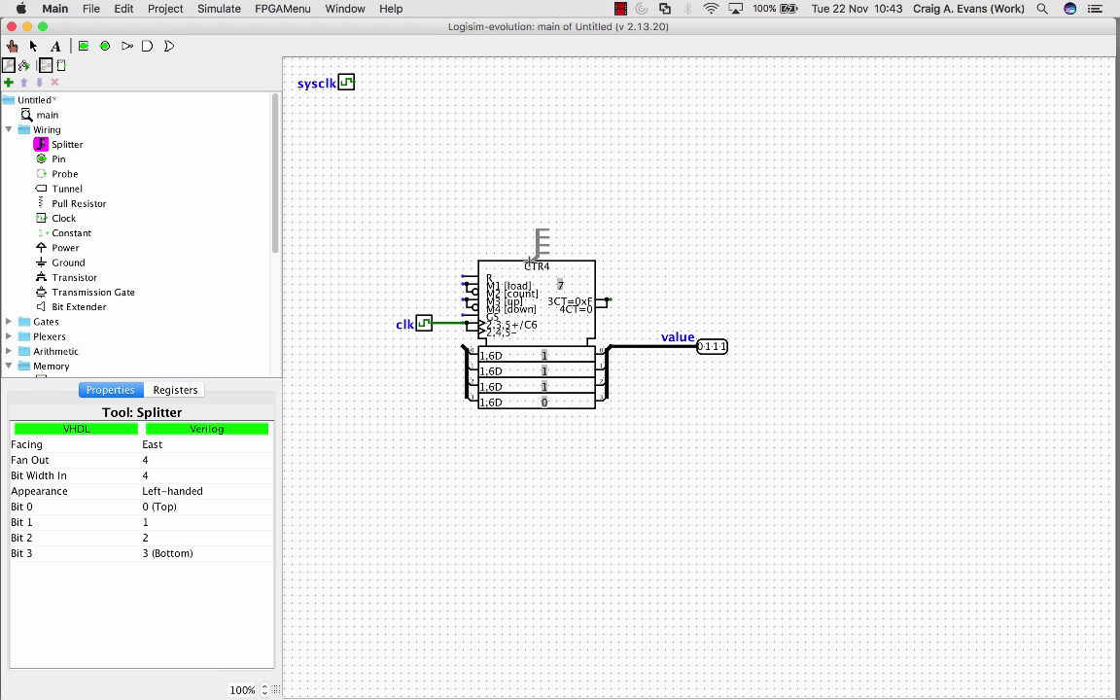
click(652, 298)
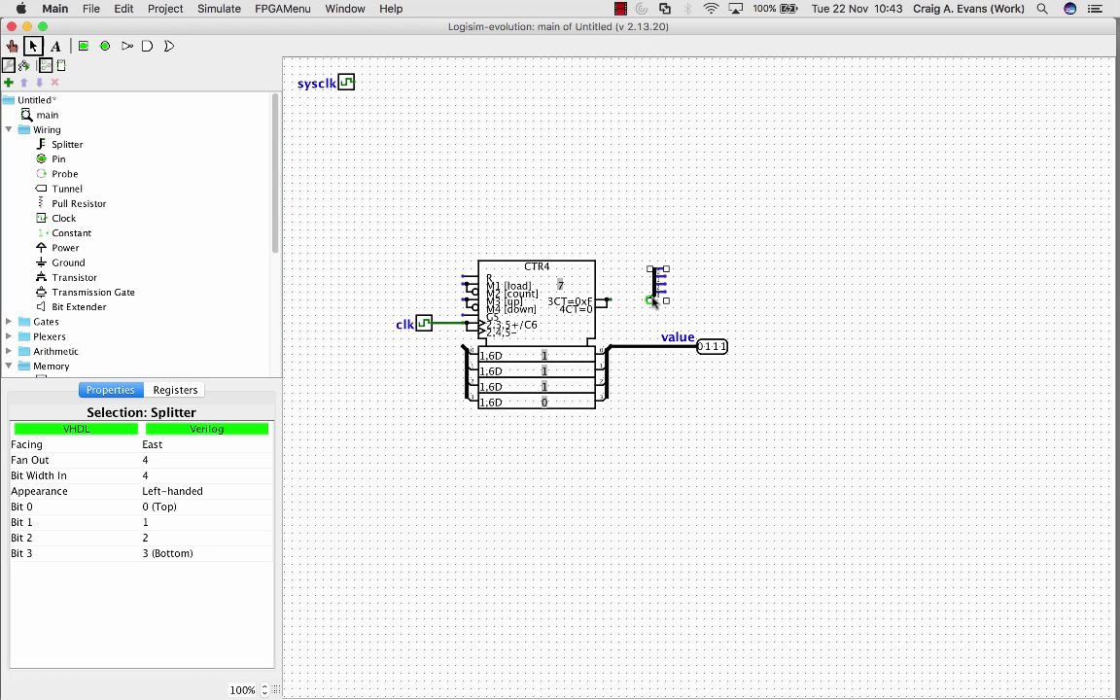
drag(650, 348, 649, 305)
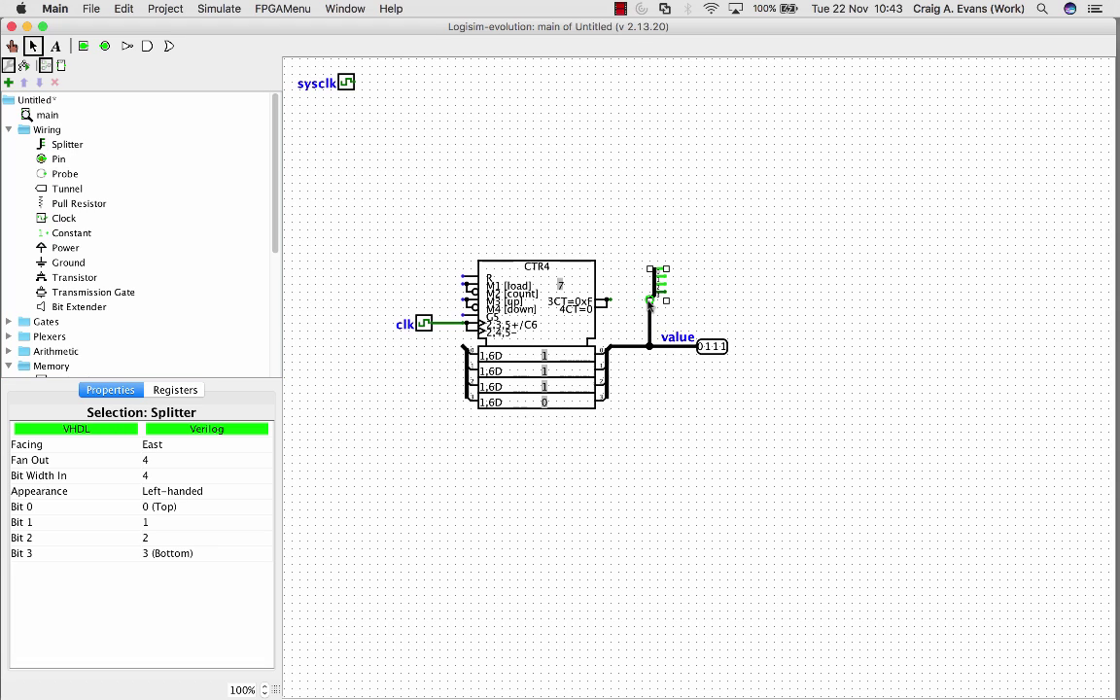
Set the Pin tool's Data Bits to 1
click(59, 161)
click(257, 475)
click(155, 488)
click(155, 475)
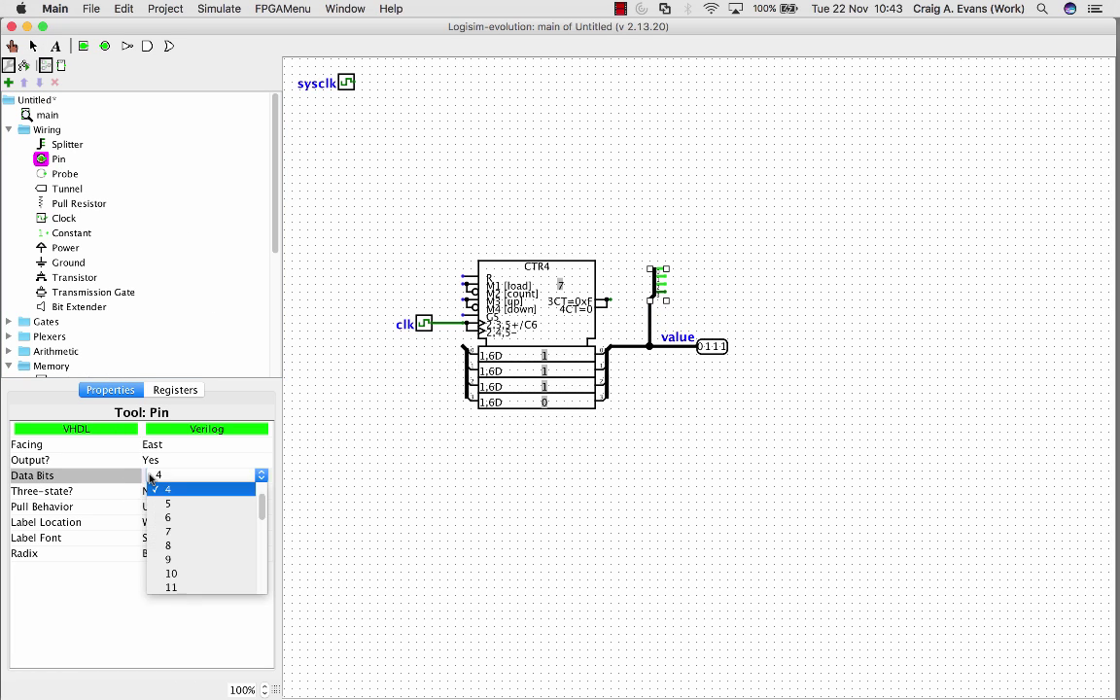
click(165, 493)
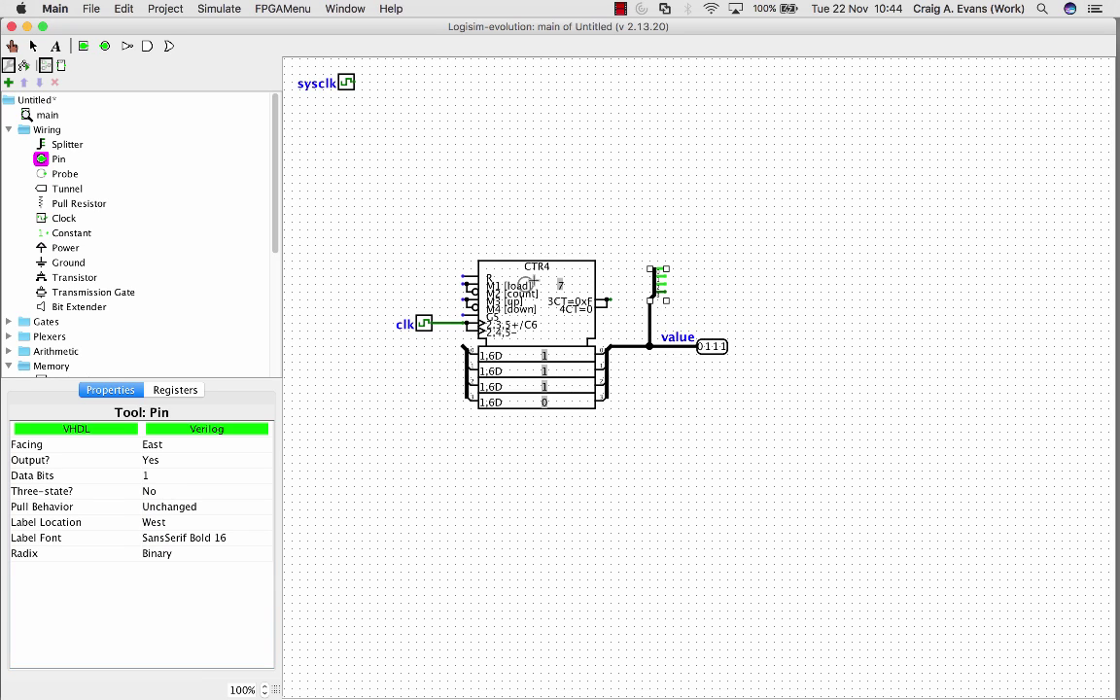
Place a west-facing 1-bit pin right of the splitter and duplicate it to four pins
click(713, 238)
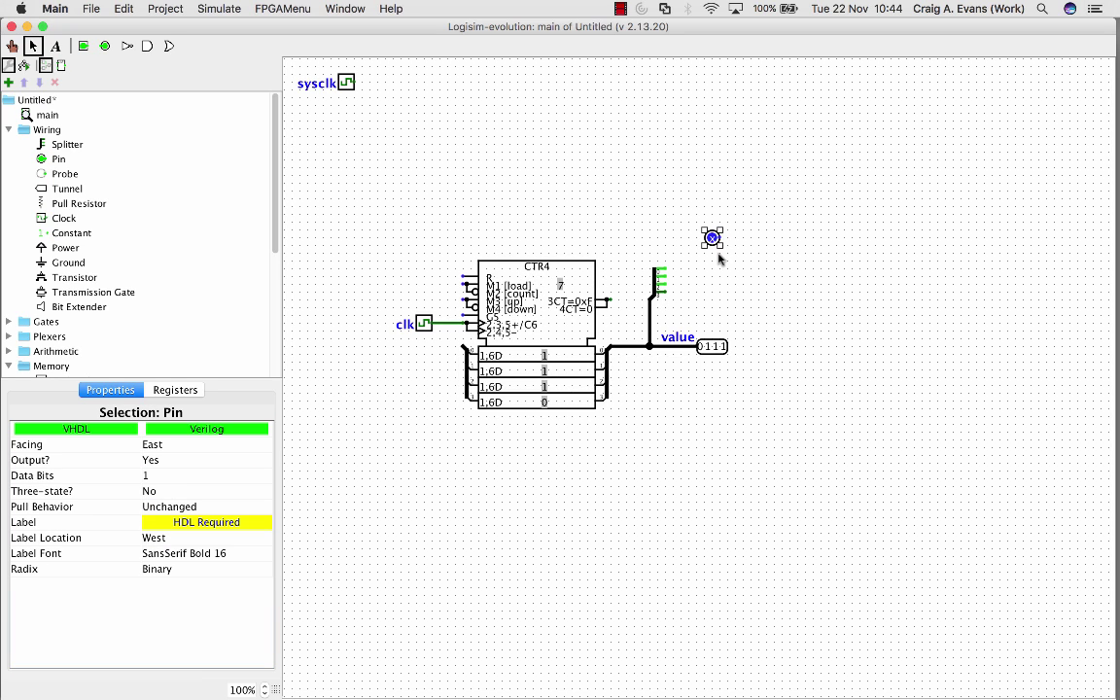
key(Left)
key(super+d)
drag(733, 248, 760, 292)
key(super+c)
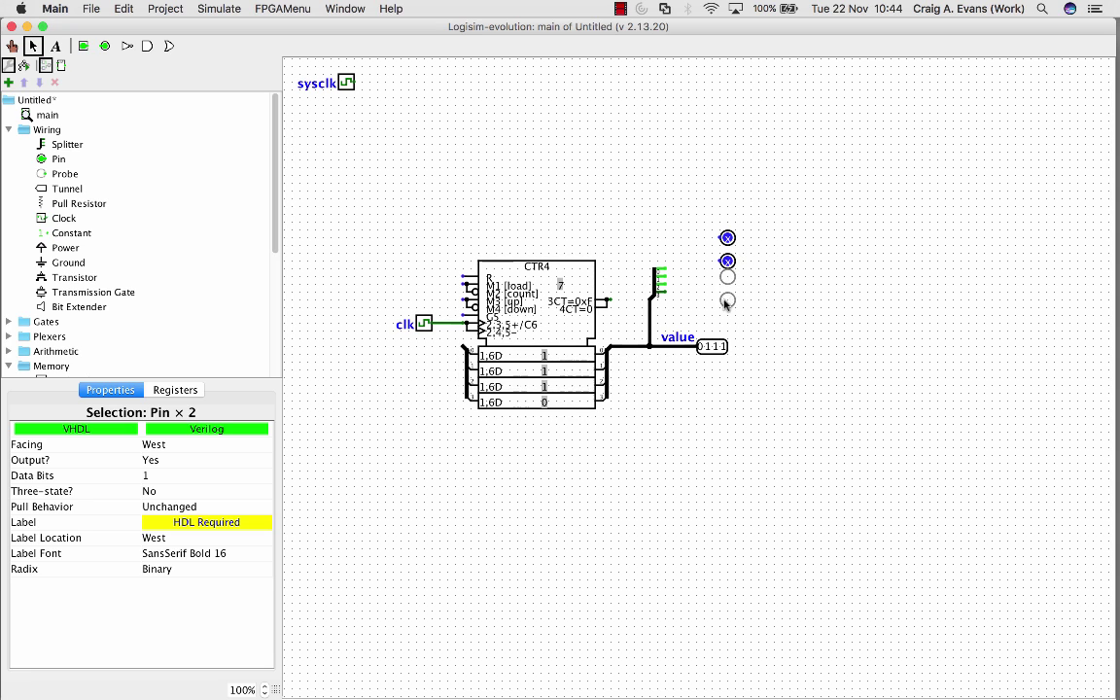
key(super+v)
drag(698, 222, 766, 324)
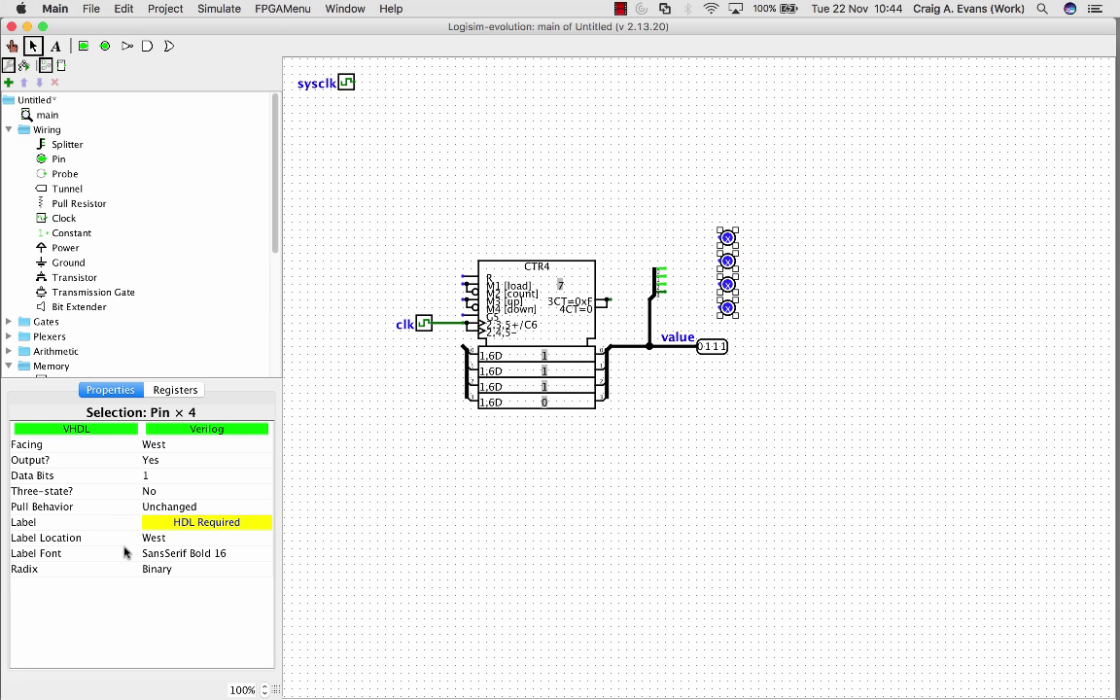
Set all four pins' Label Location to East and their label to Q
click(154, 536)
click(148, 523)
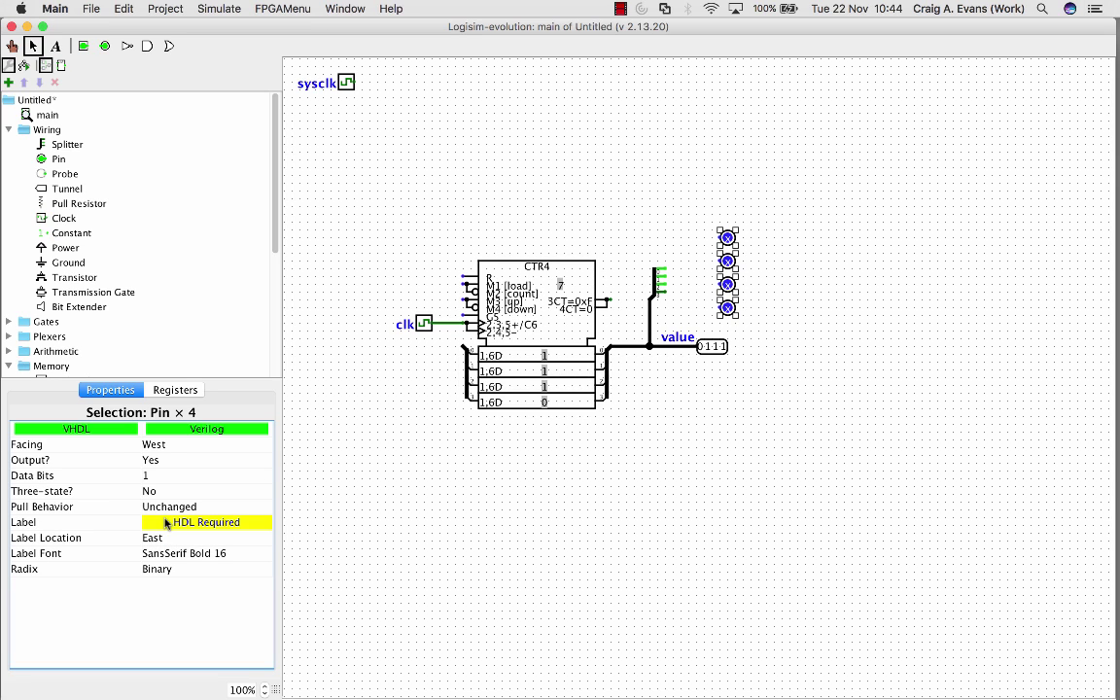
click(154, 521)
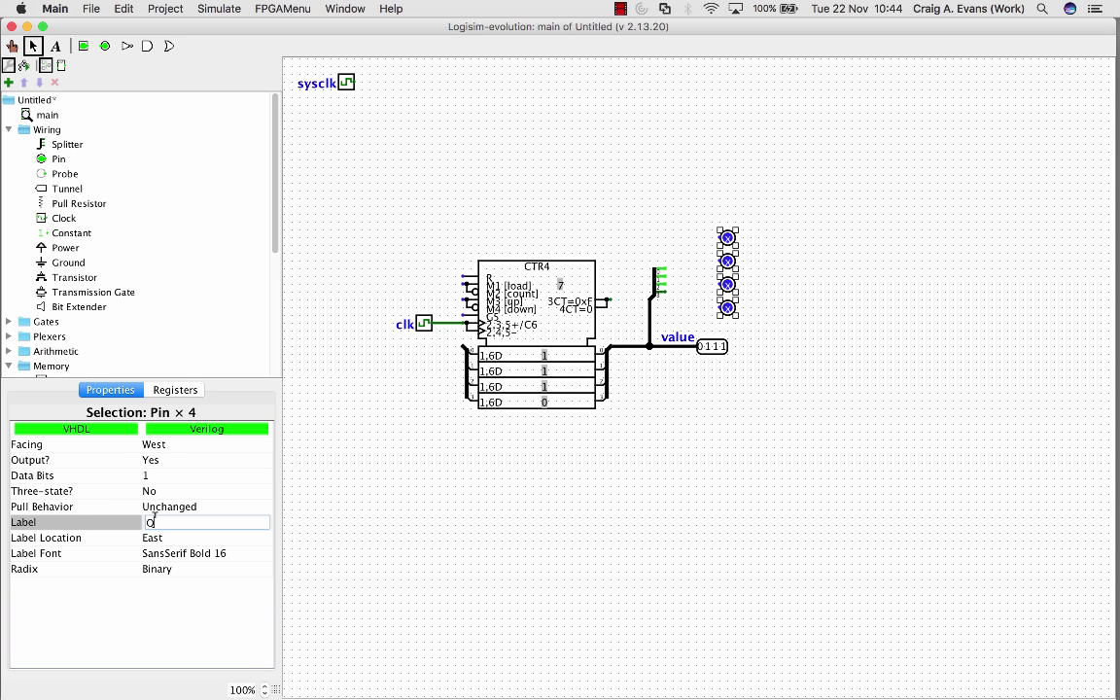
text(Q)
key(Return)
click(765, 425)
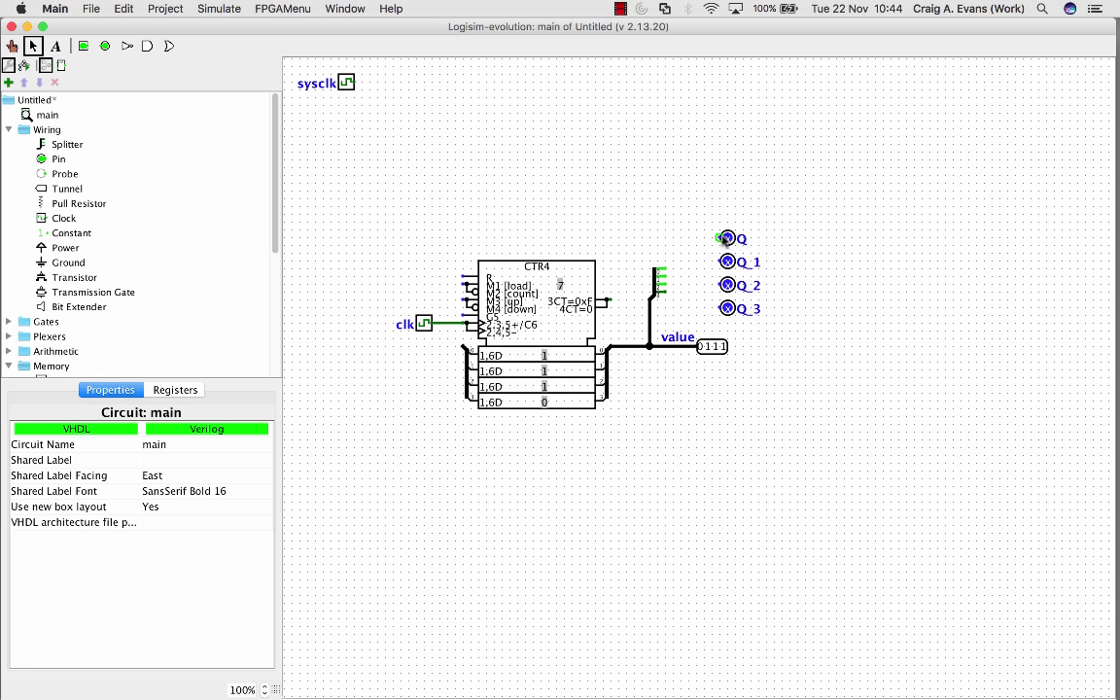
Wire each pin to a splitter output and rename the first pin to Q_0
mouse_move(721, 236)
mouse_down()
mouse_move(654, 249)
mouse_move(663, 268)
mouse_move(720, 260)
mouse_up()
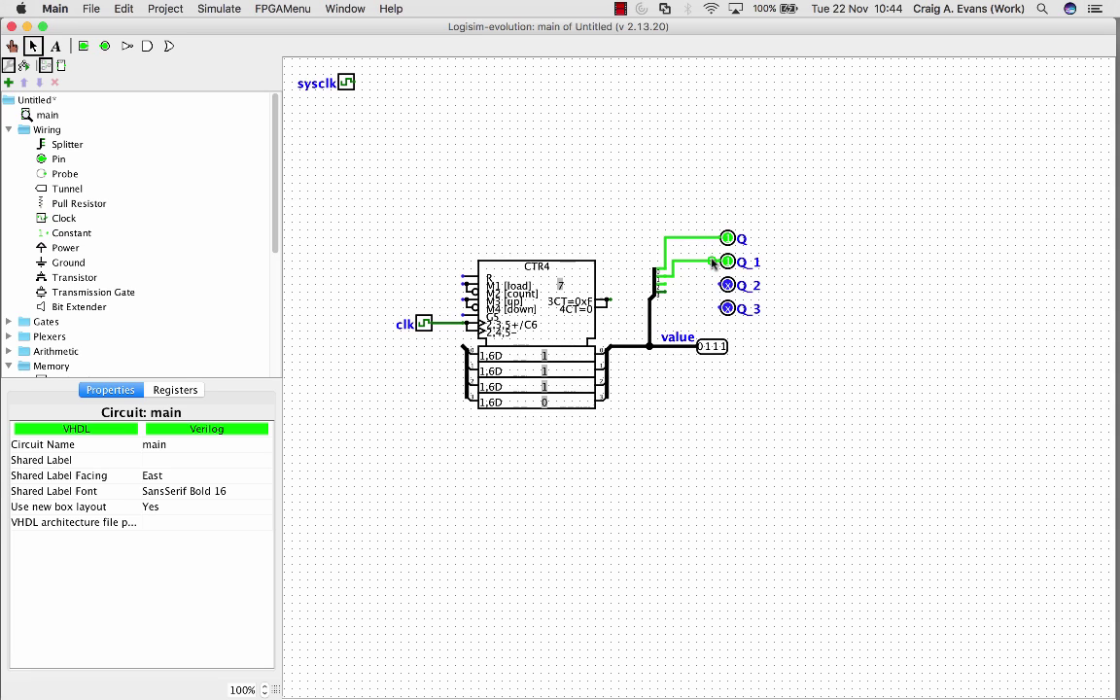
drag(658, 285, 720, 309)
click(726, 238)
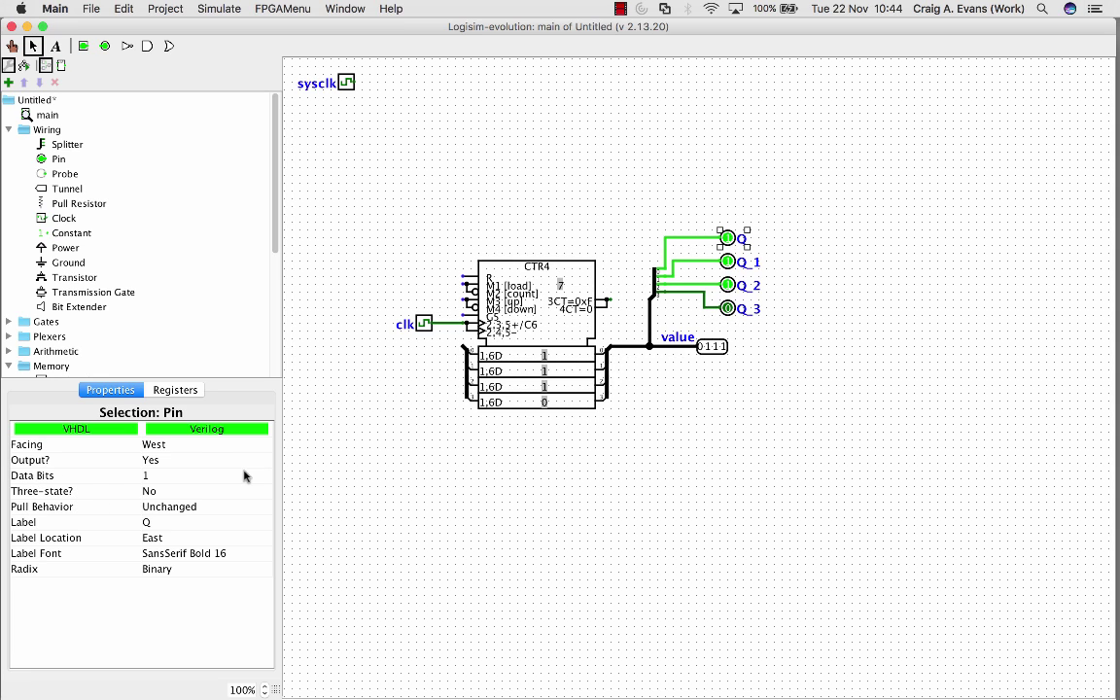
click(156, 522)
key(Return)
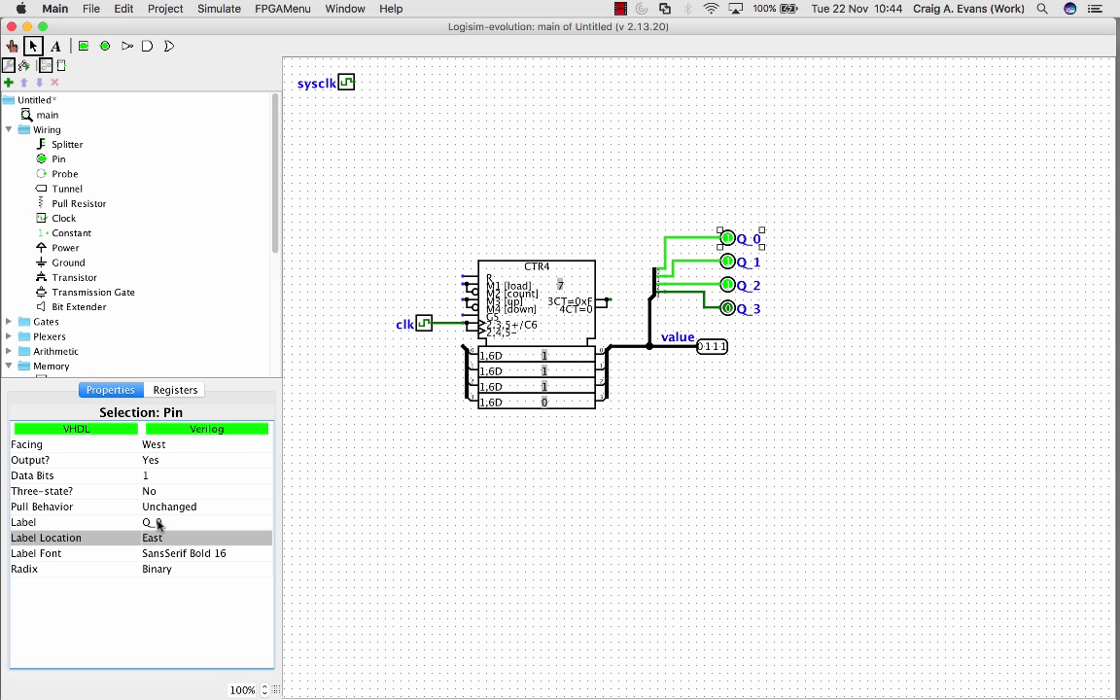
click(342, 633)
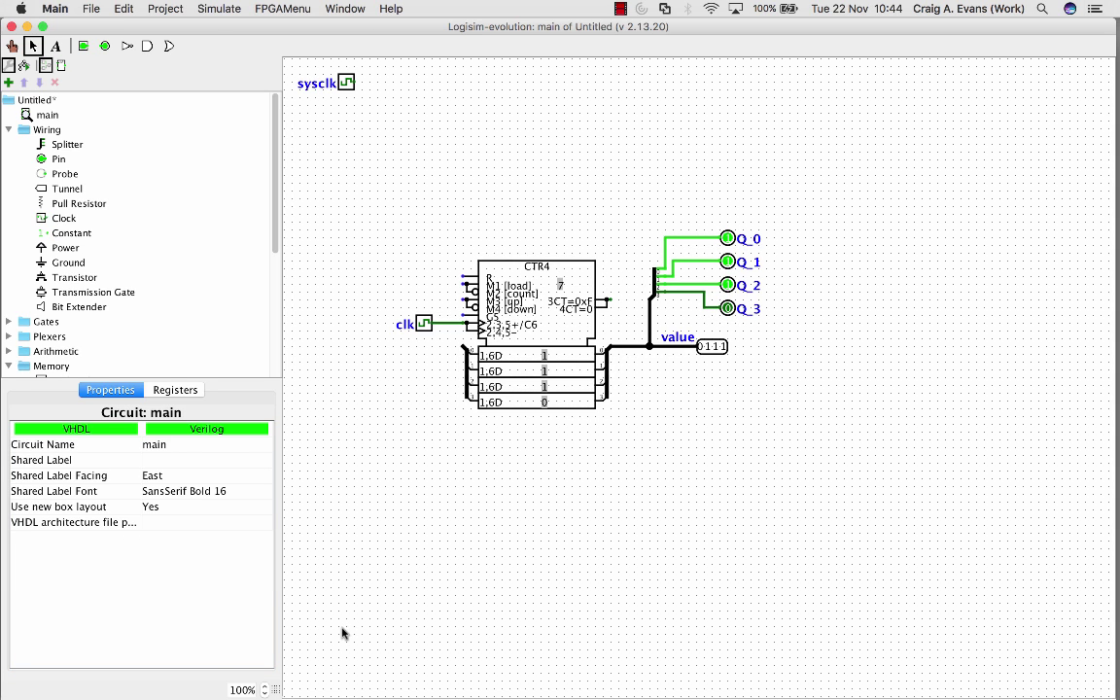
Reset the simulation to zero and bring up the chronogram signal selection
click(213, 8)
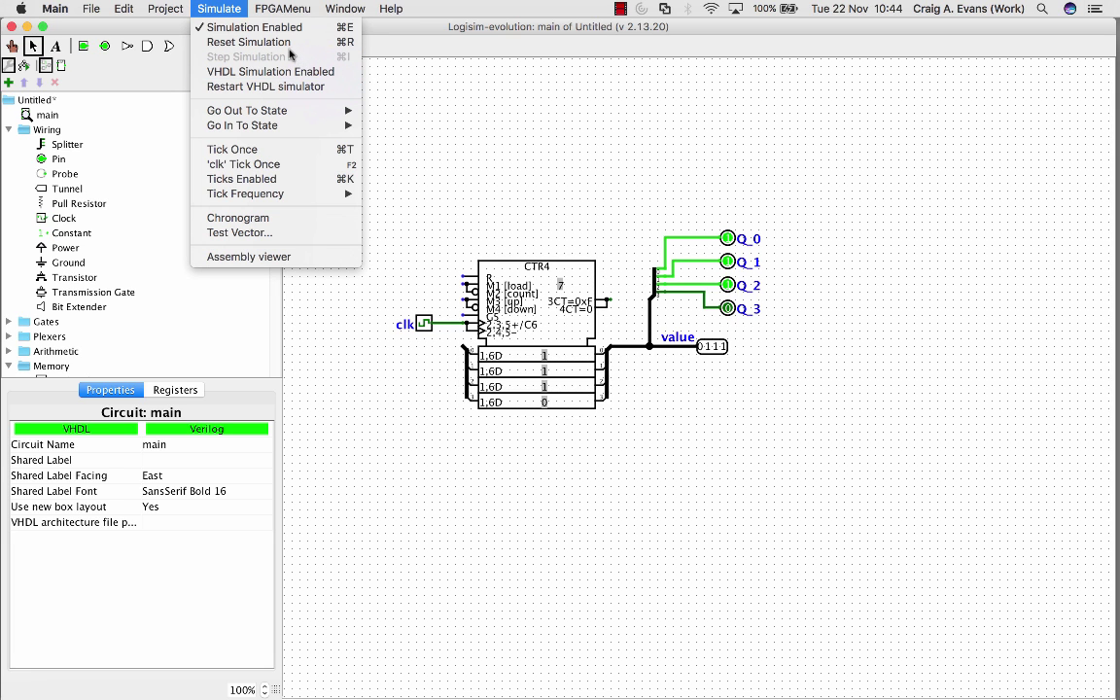
click(257, 42)
click(238, 9)
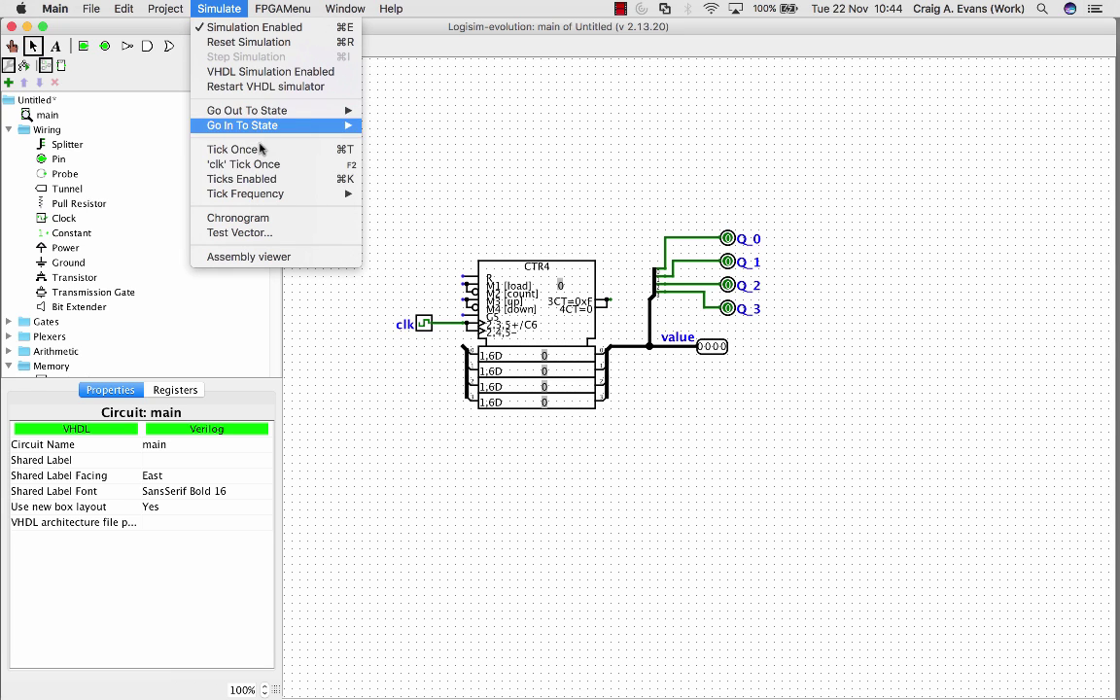
click(273, 221)
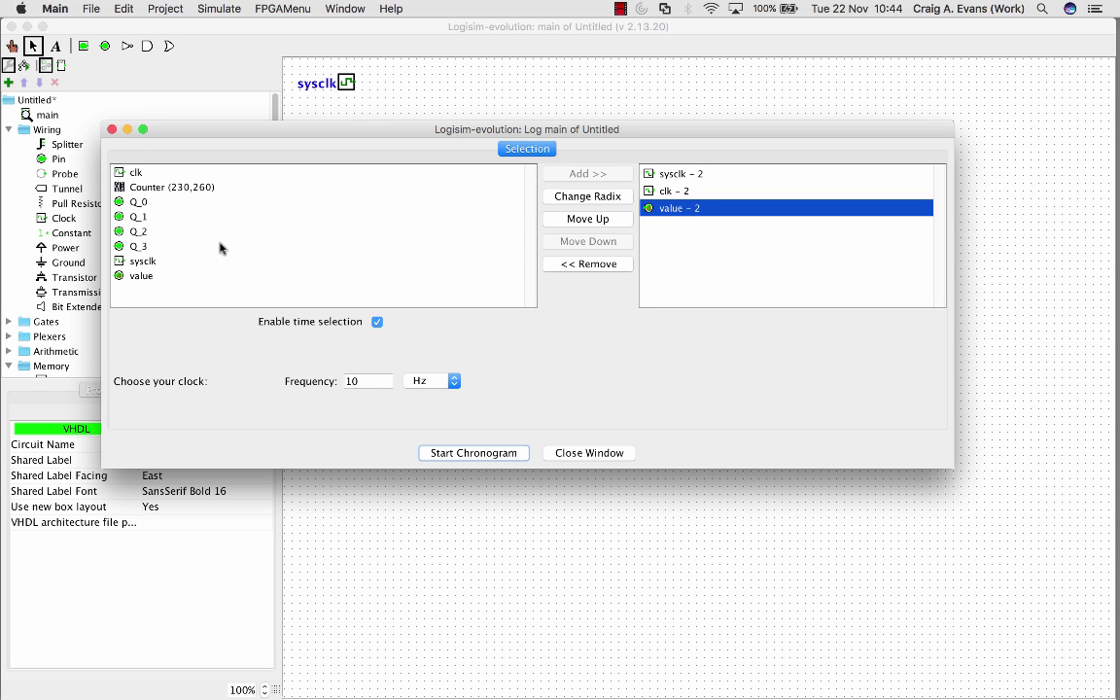
Add Q_0, Q_1, Q_2 and Q_3 to the logged signals and start the chronogram running
click(153, 204)
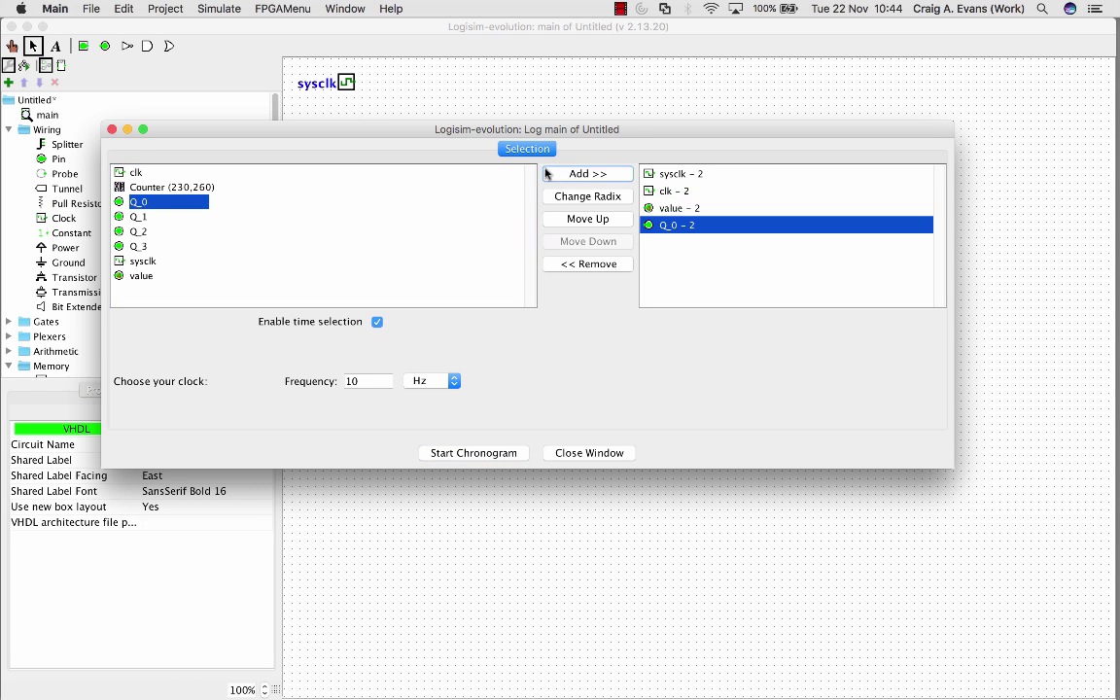
click(136, 216)
click(566, 176)
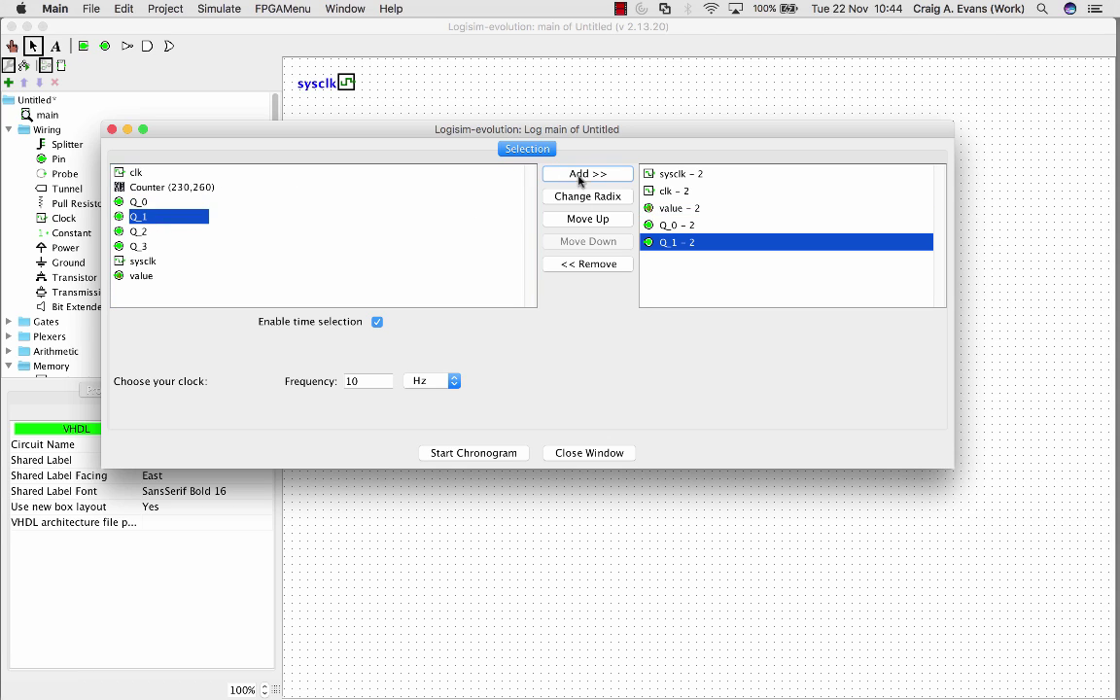
click(139, 231)
click(576, 173)
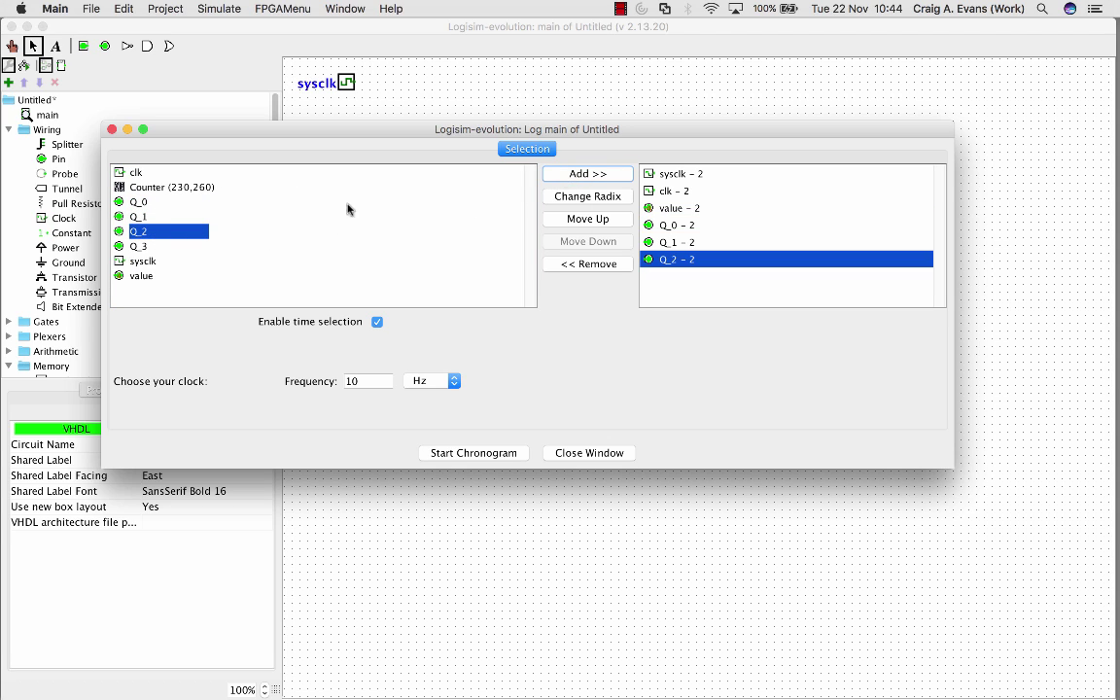
click(146, 246)
click(573, 173)
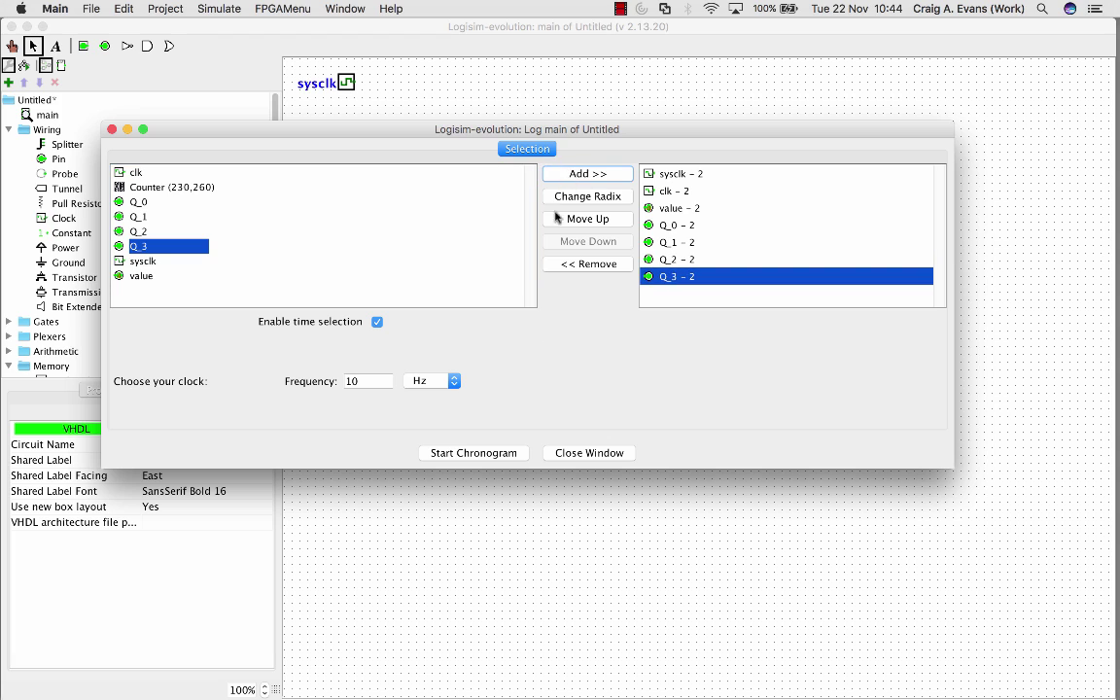
click(460, 452)
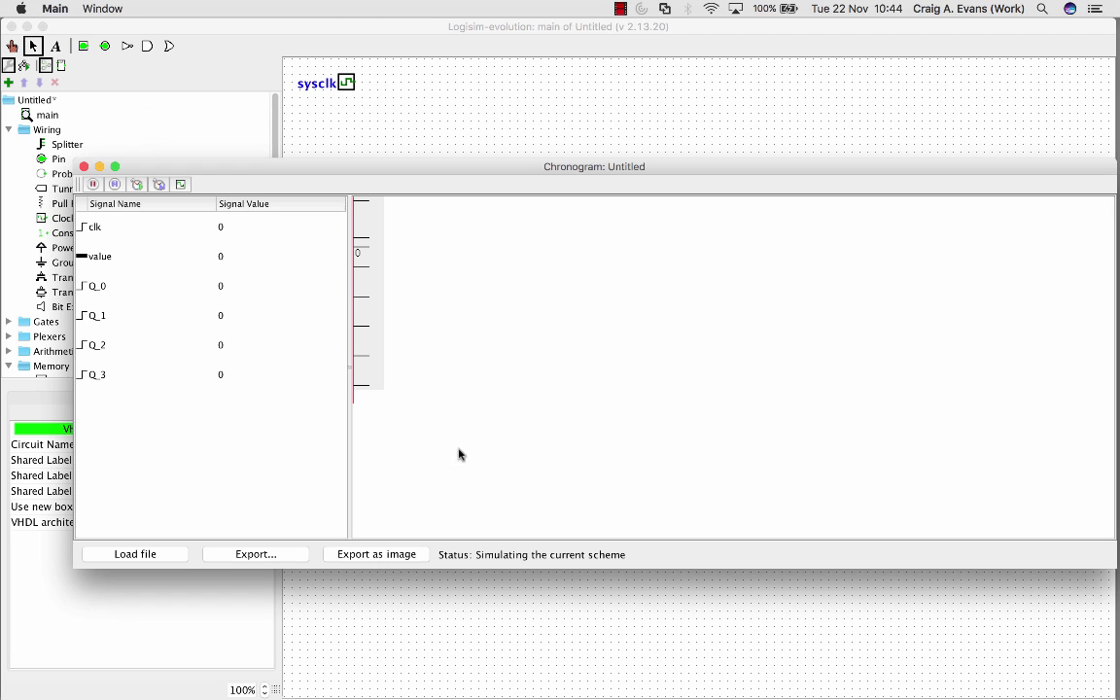
click(159, 185)
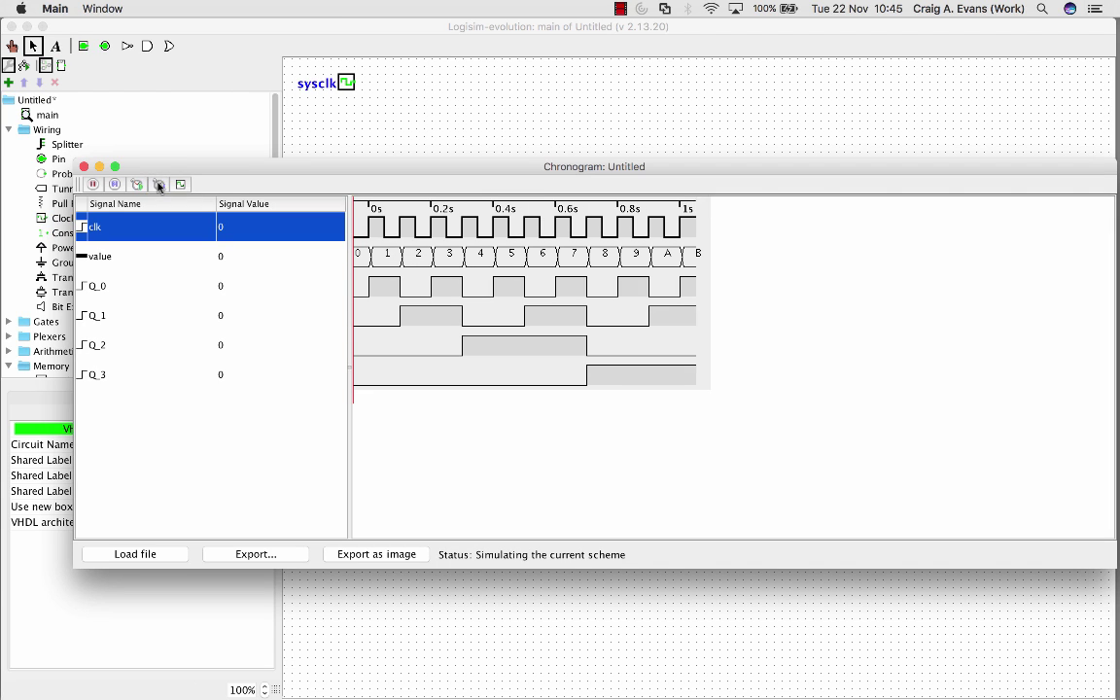
Highlight the Q_0, Q_1 and Q_2 traces and sweep the time marker from count 4
click(446, 298)
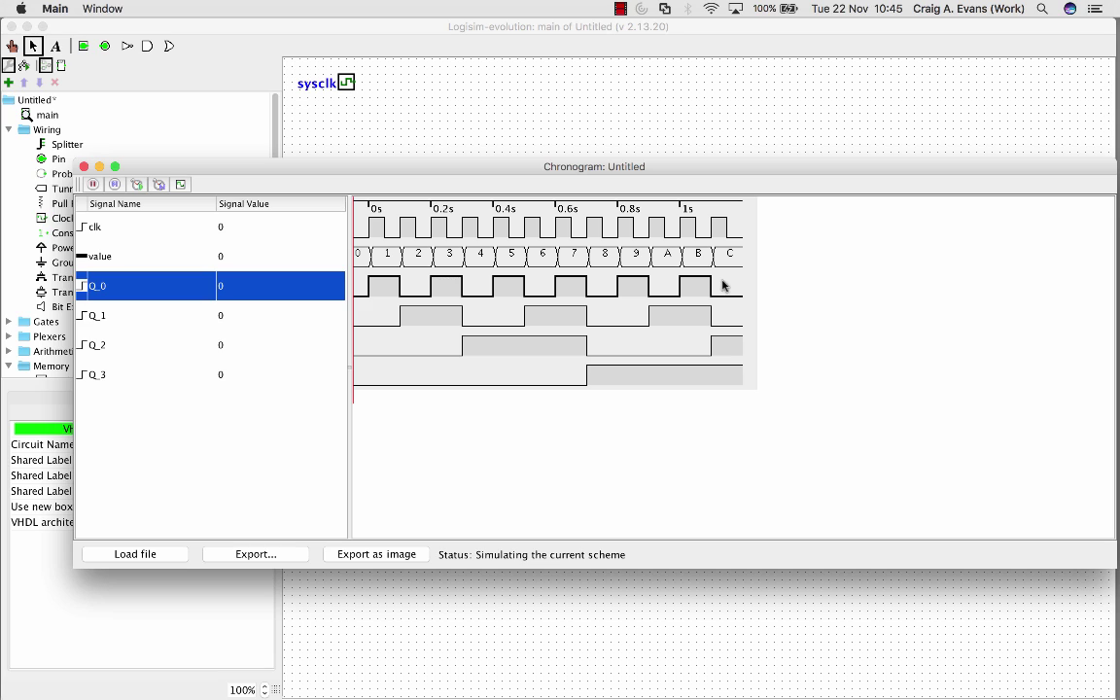
click(364, 342)
click(357, 319)
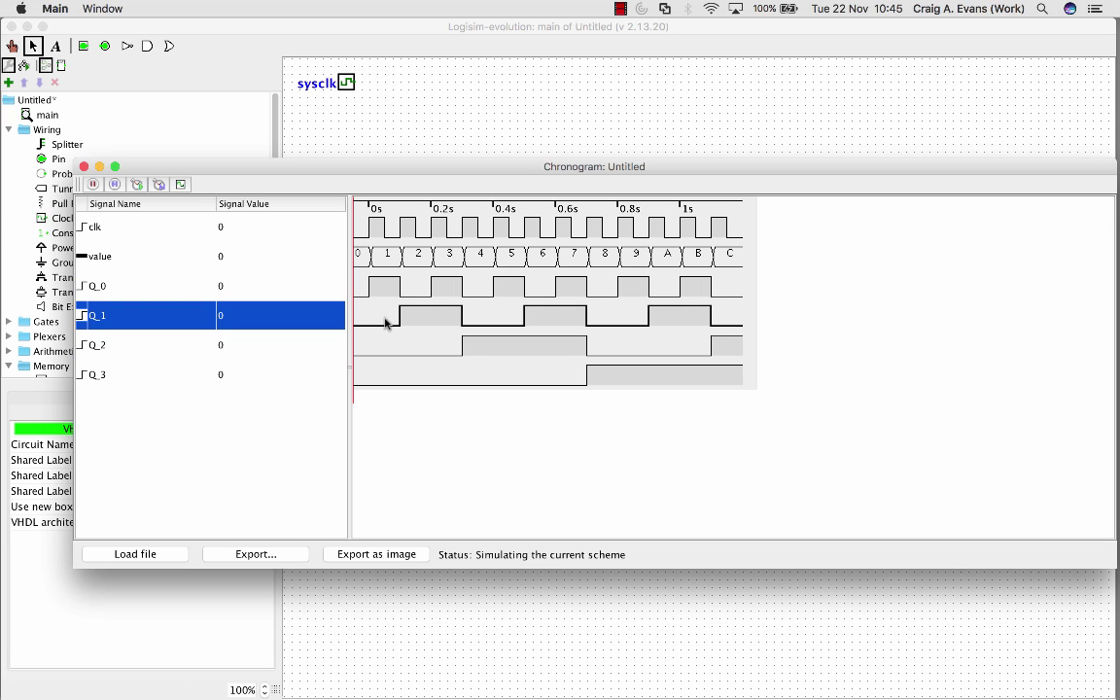
drag(571, 319, 428, 219)
click(487, 371)
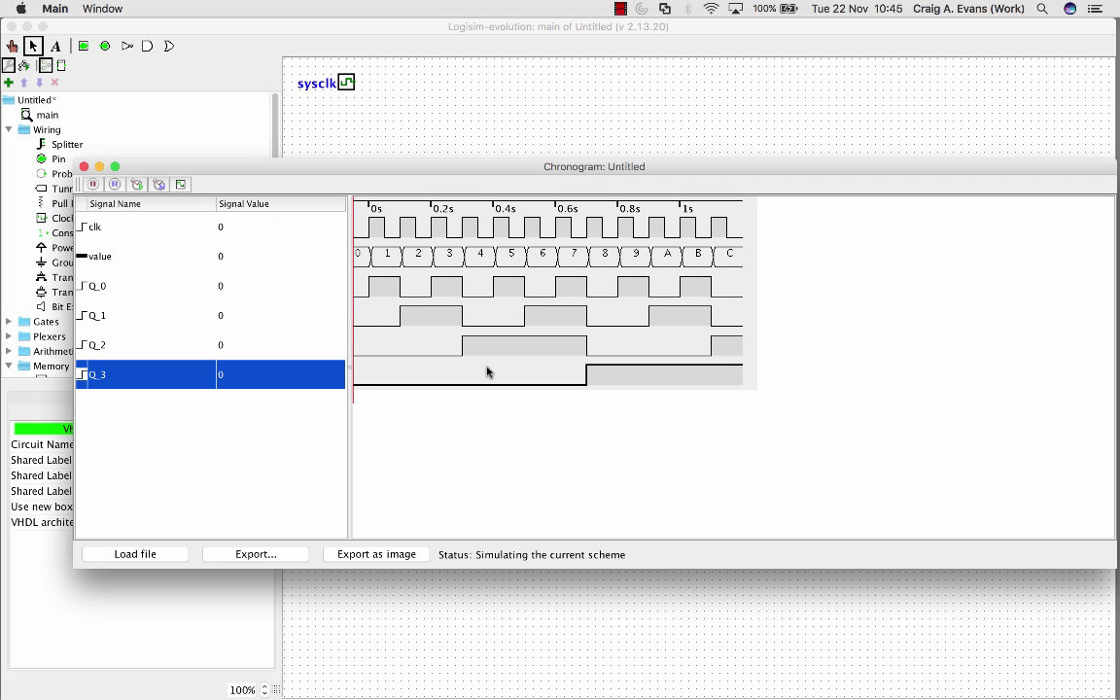
drag(487, 371, 603, 378)
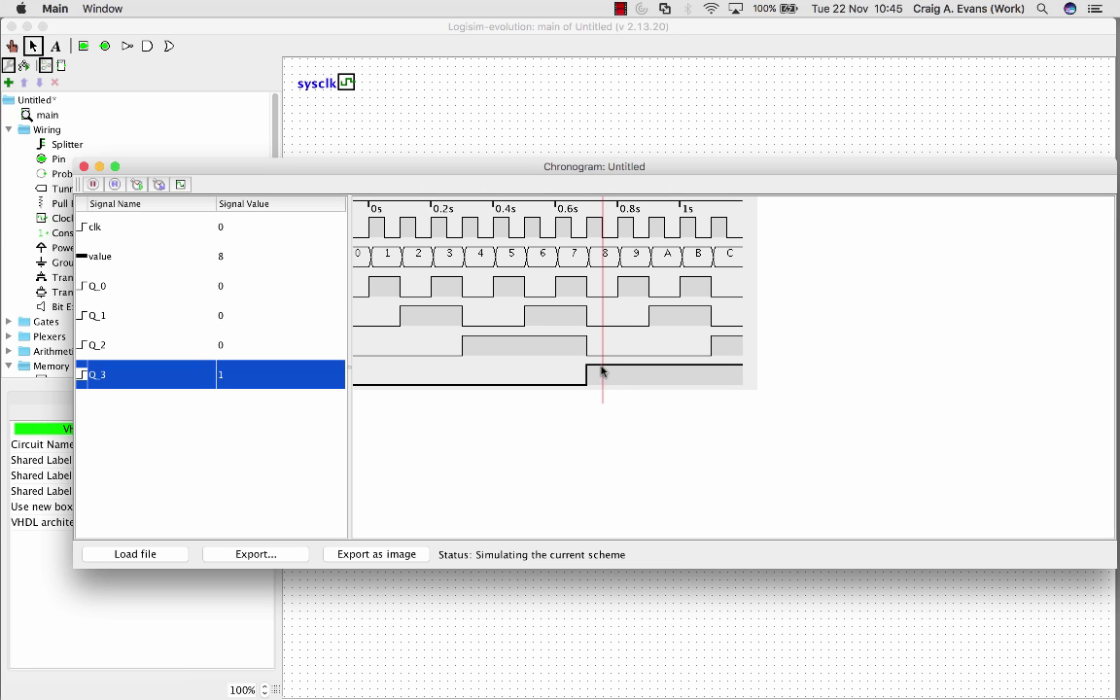
Recheck the Q_2, Q_1 and Q_0 traces and move the time marker back to count 3
click(602, 358)
click(601, 326)
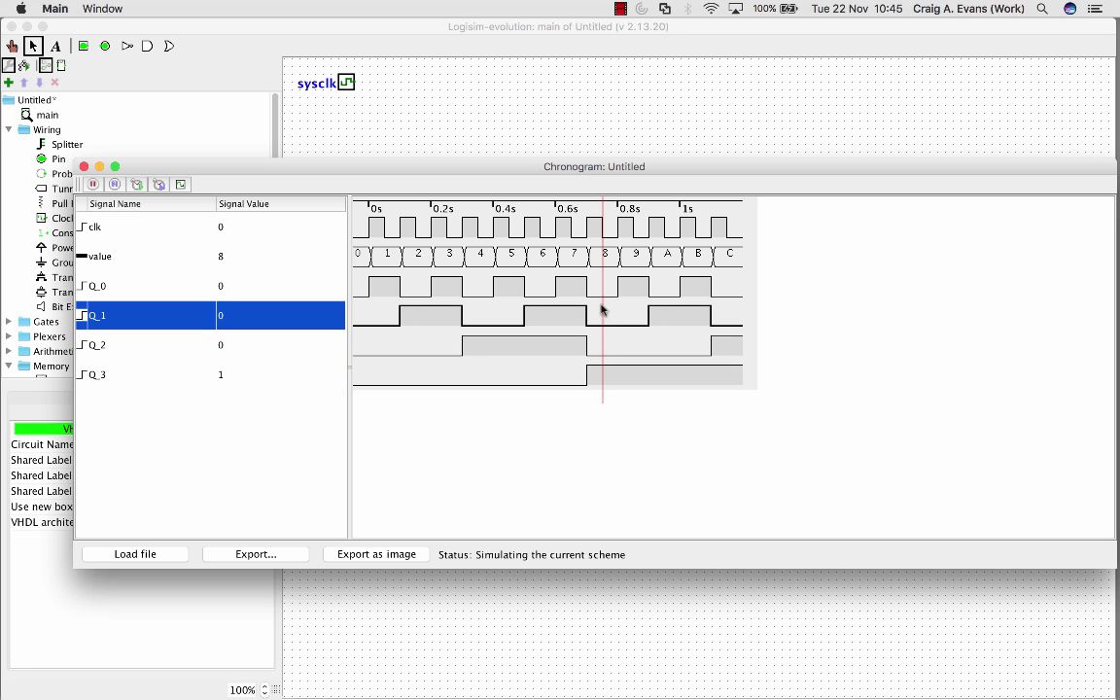
click(601, 304)
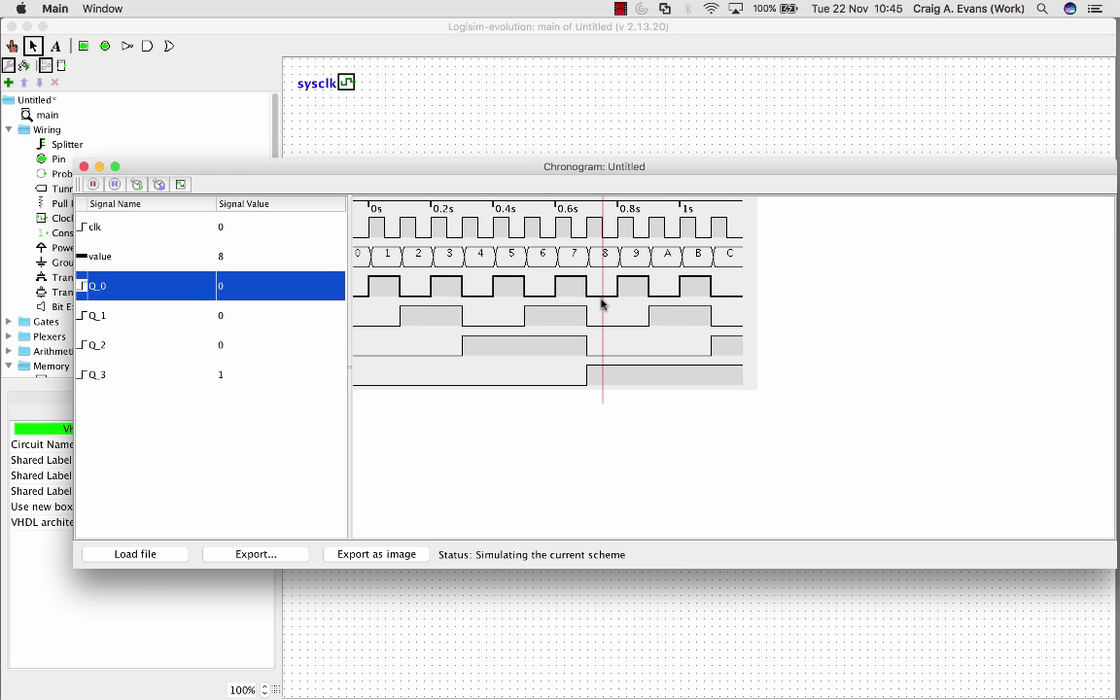
drag(598, 256, 156, 171)
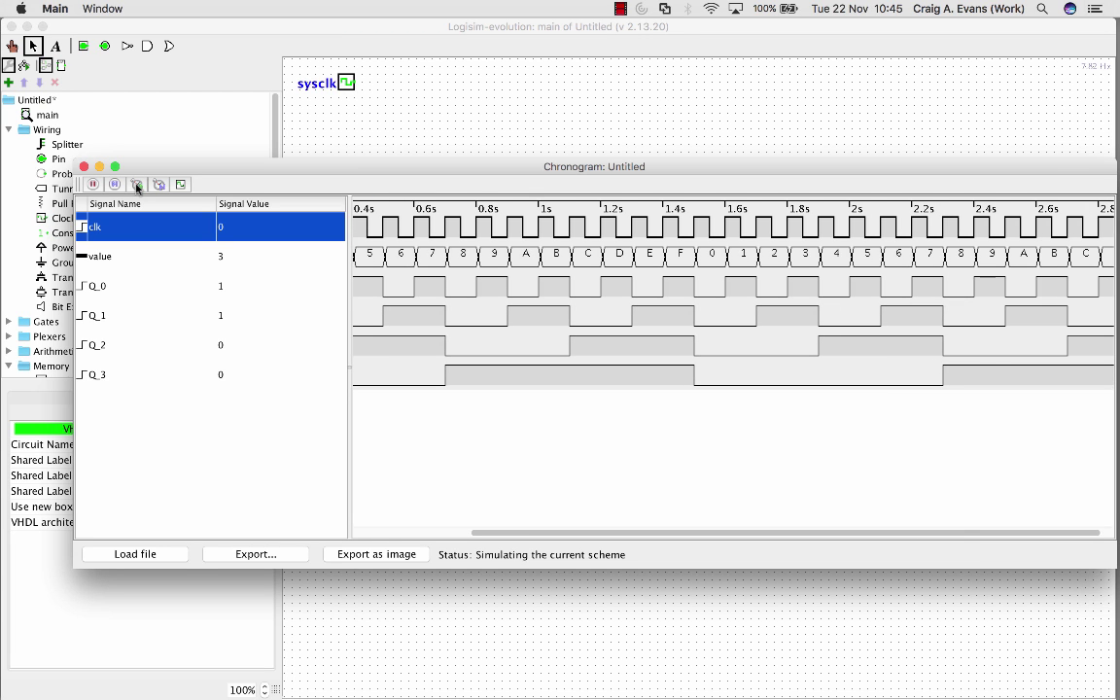
Close the chronogram and select 7-Segment Display from the Input/Output group
click(84, 167)
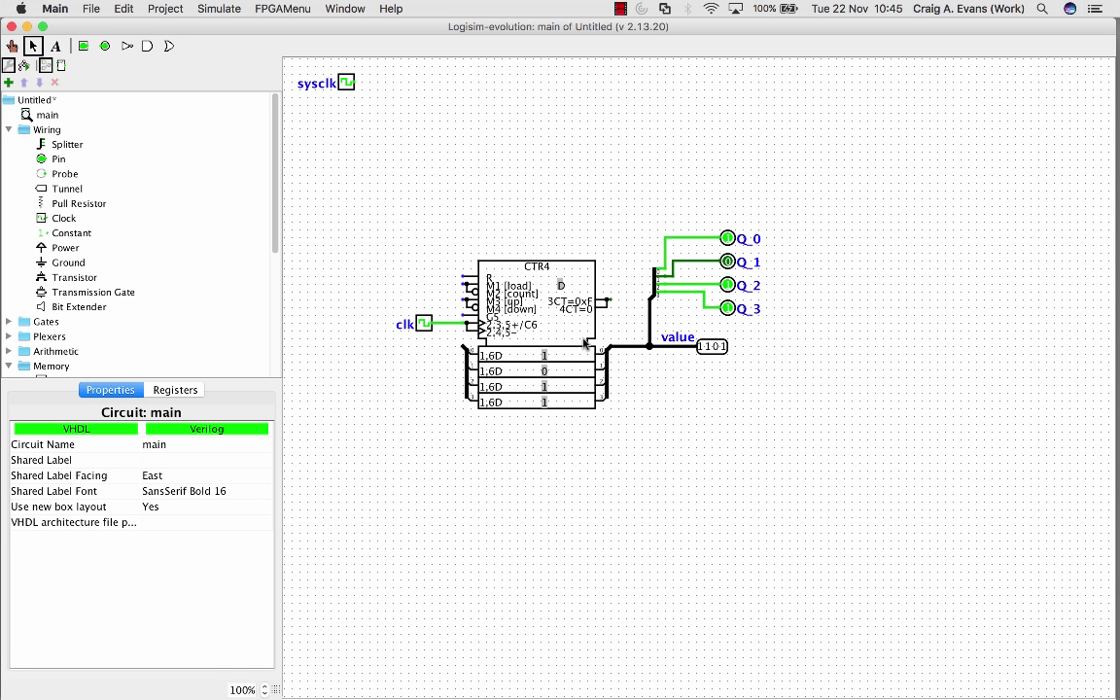
scroll(127, 310, down, 5)
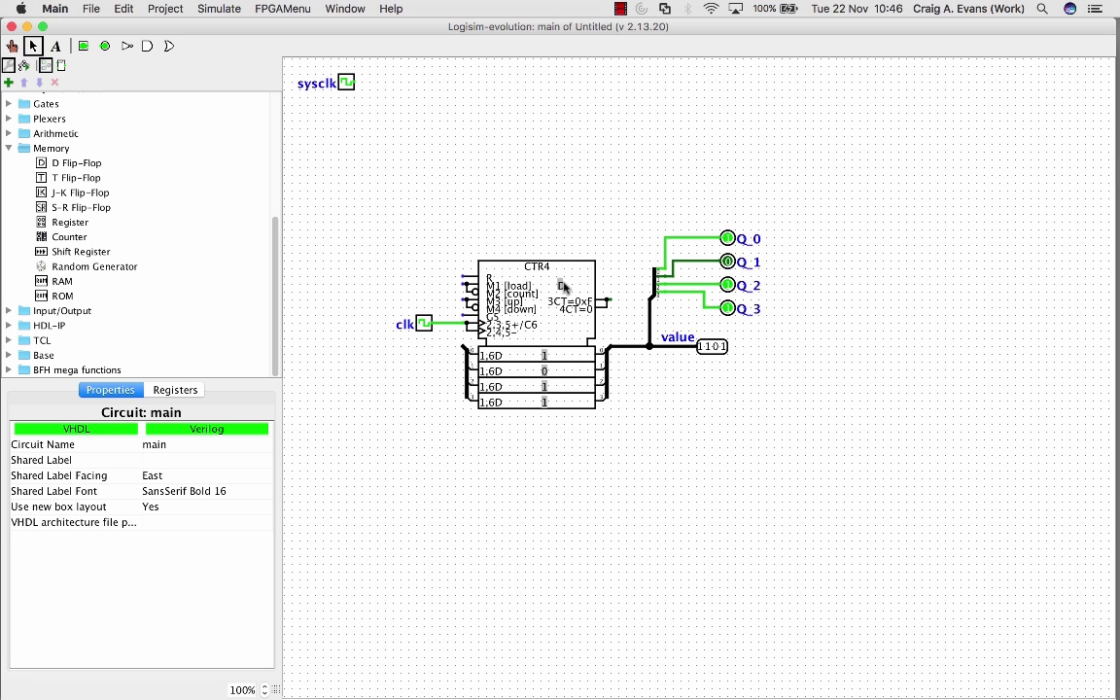
click(9, 370)
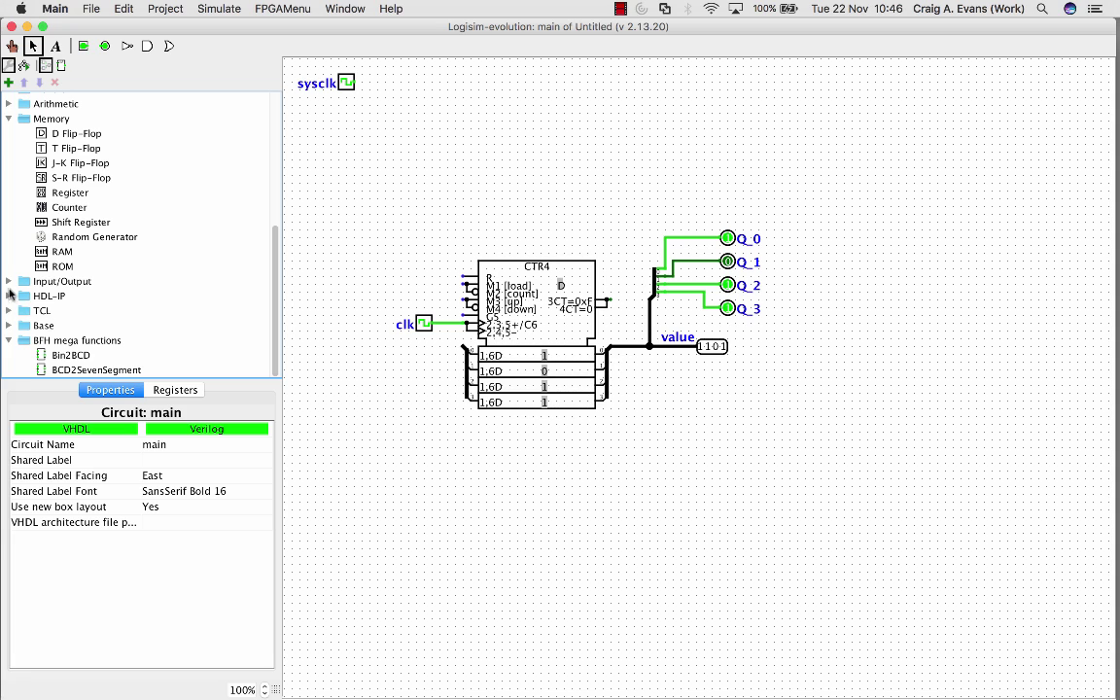
click(9, 281)
scroll(73, 311, down, 3)
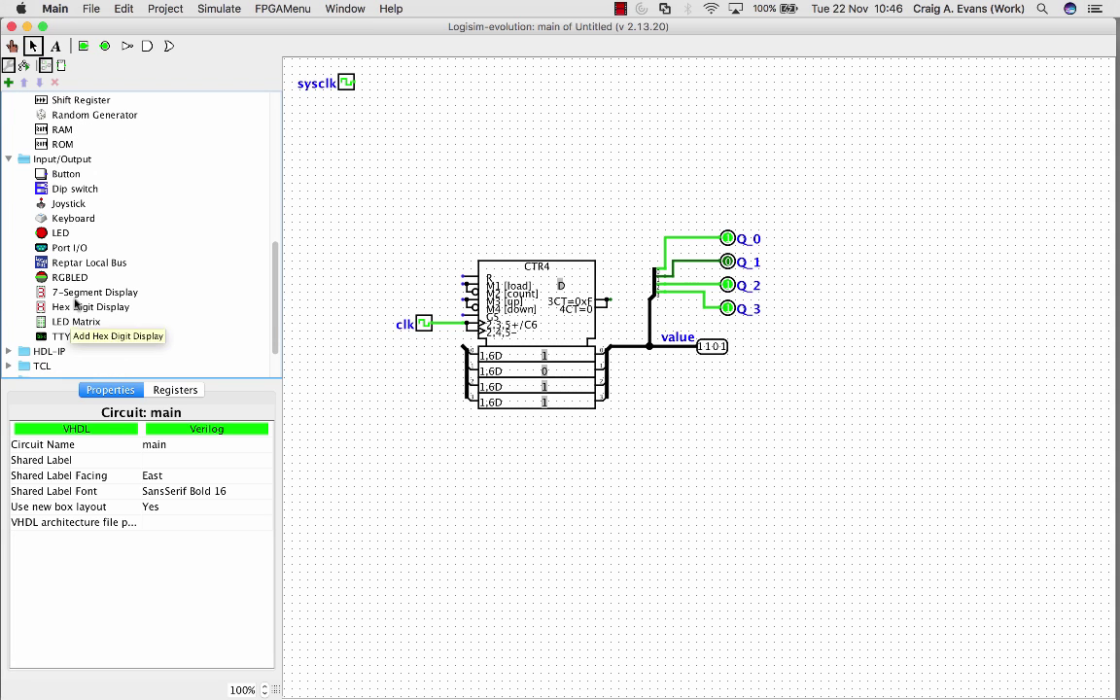
click(84, 294)
Place two 7-segment displays side by side above the counter
click(480, 163)
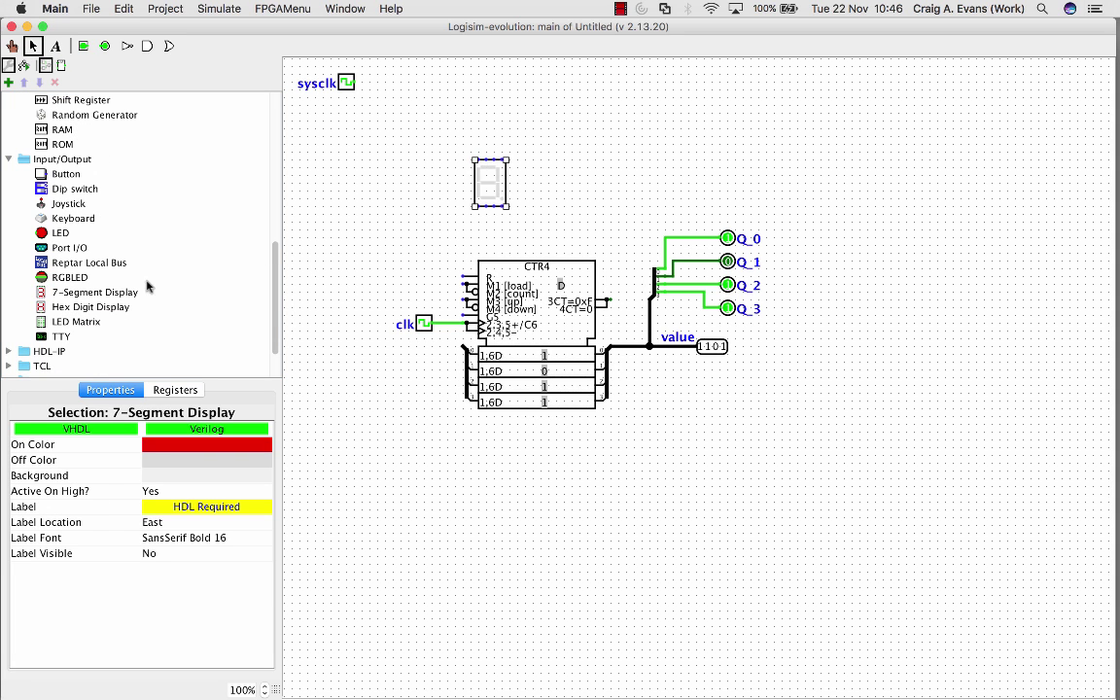
click(87, 291)
click(550, 163)
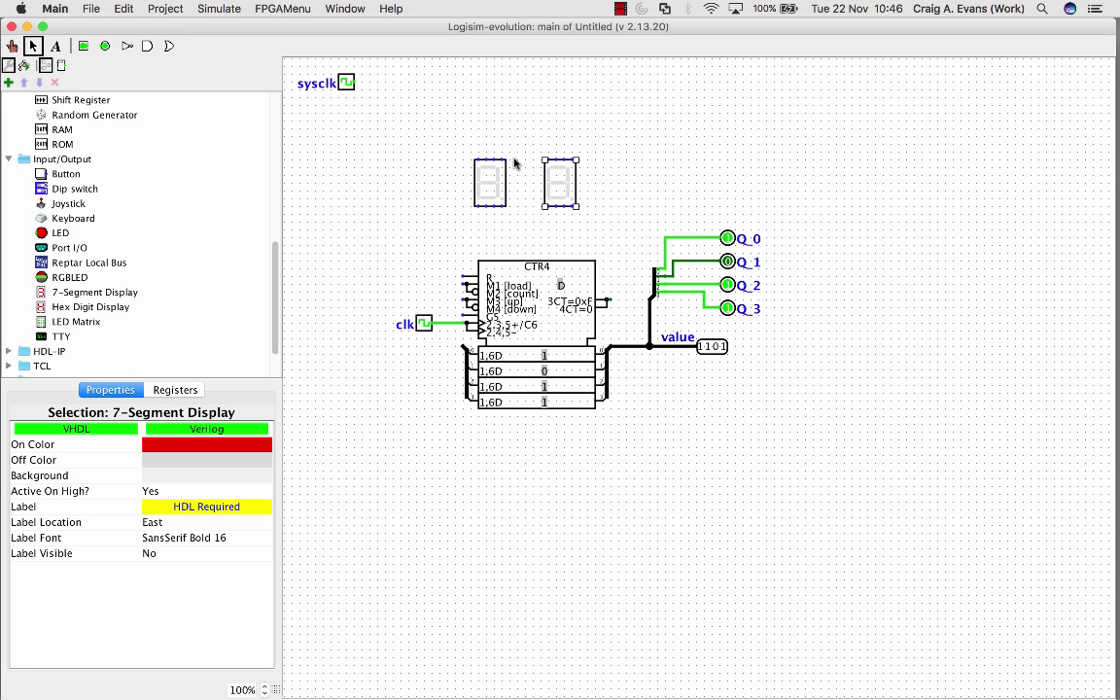
Expand the BFH mega functions group in the component tree
scroll(104, 251, down, 2)
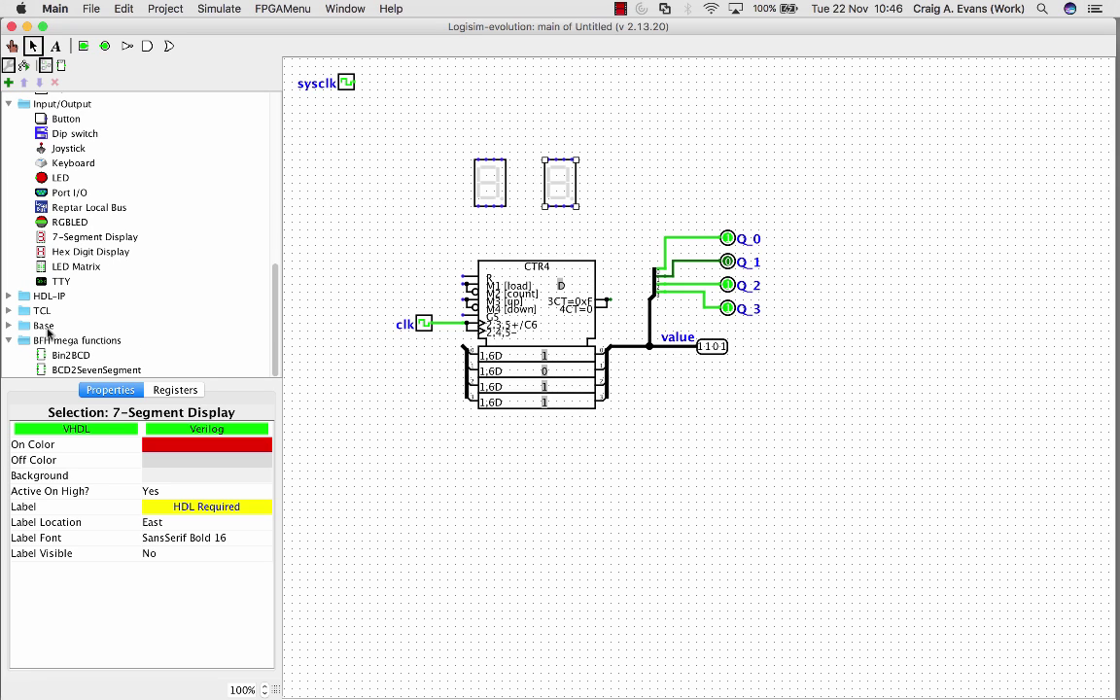
click(8, 340)
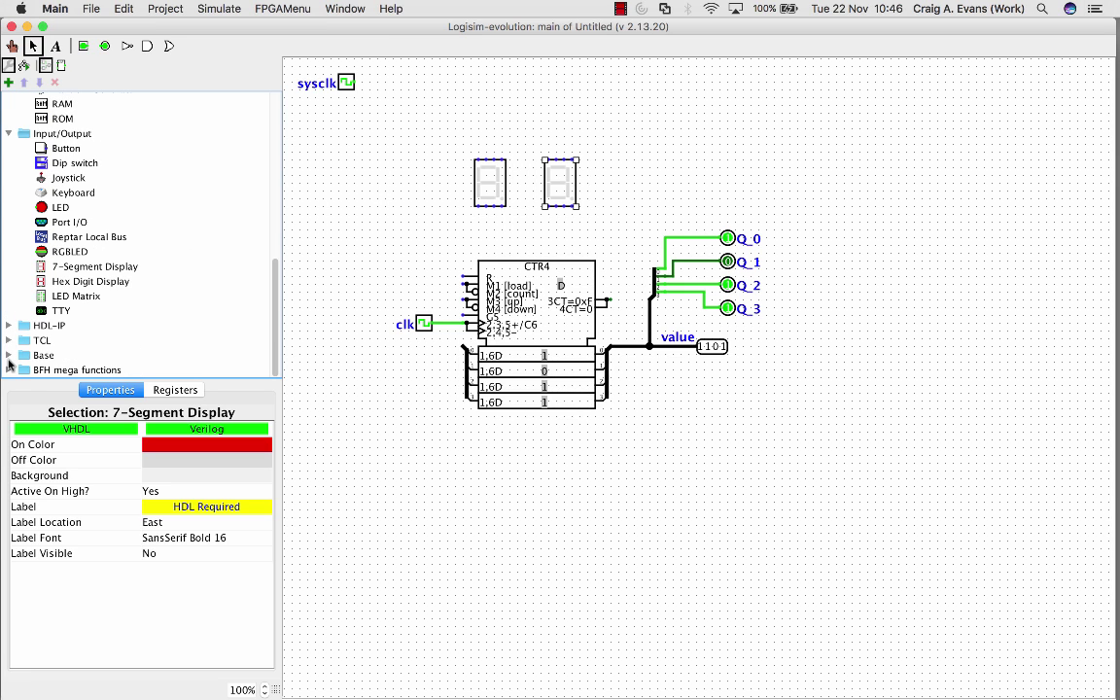
double_click(92, 370)
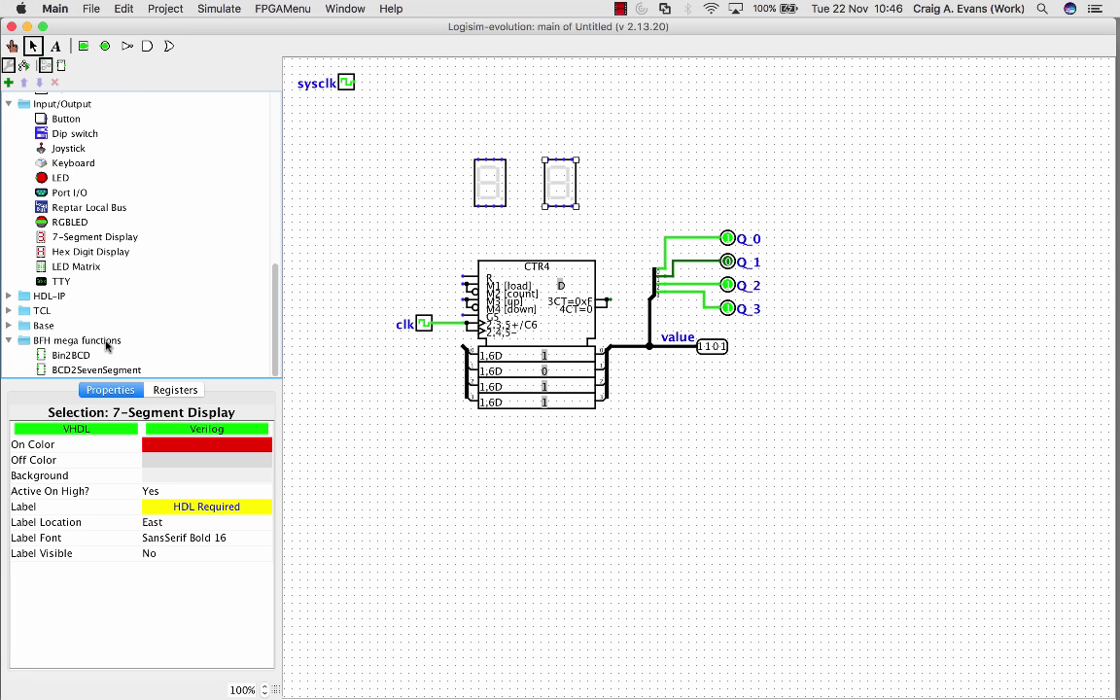
Place a Bin2BCD converter with 4 data bits and move it below the counter
click(72, 356)
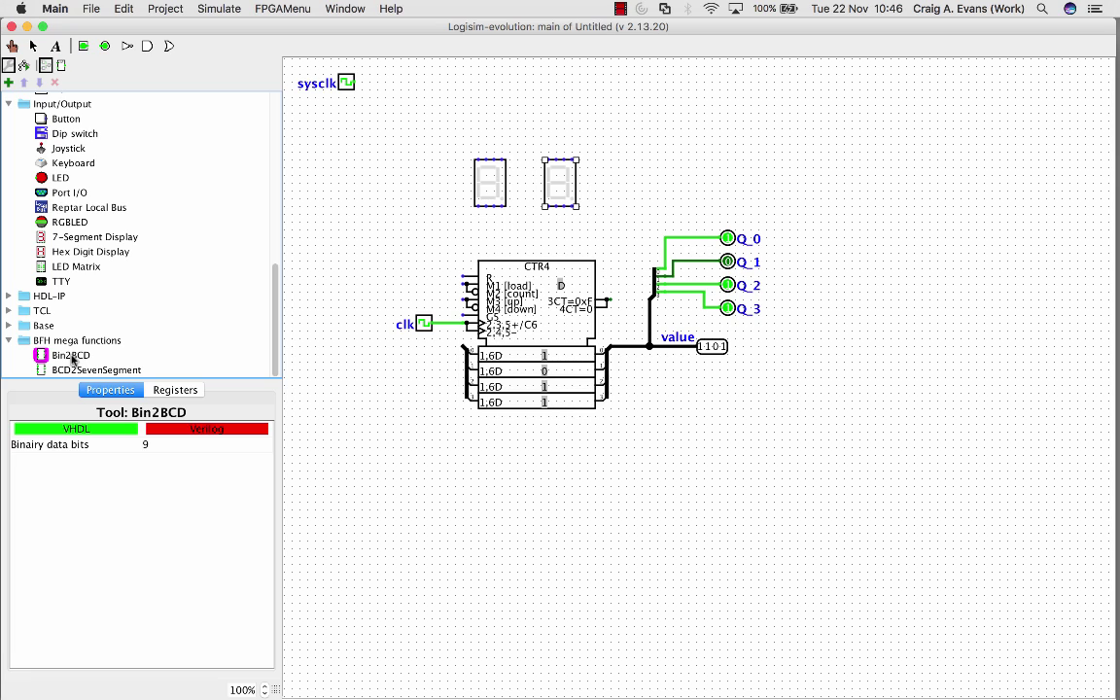
click(691, 453)
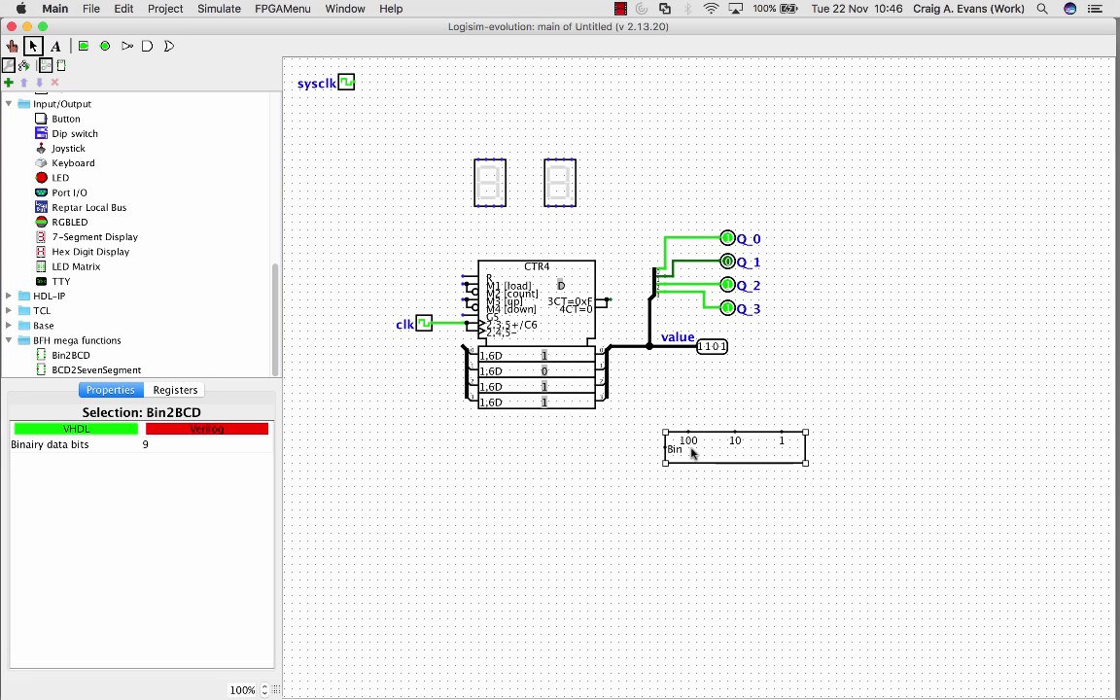
click(146, 445)
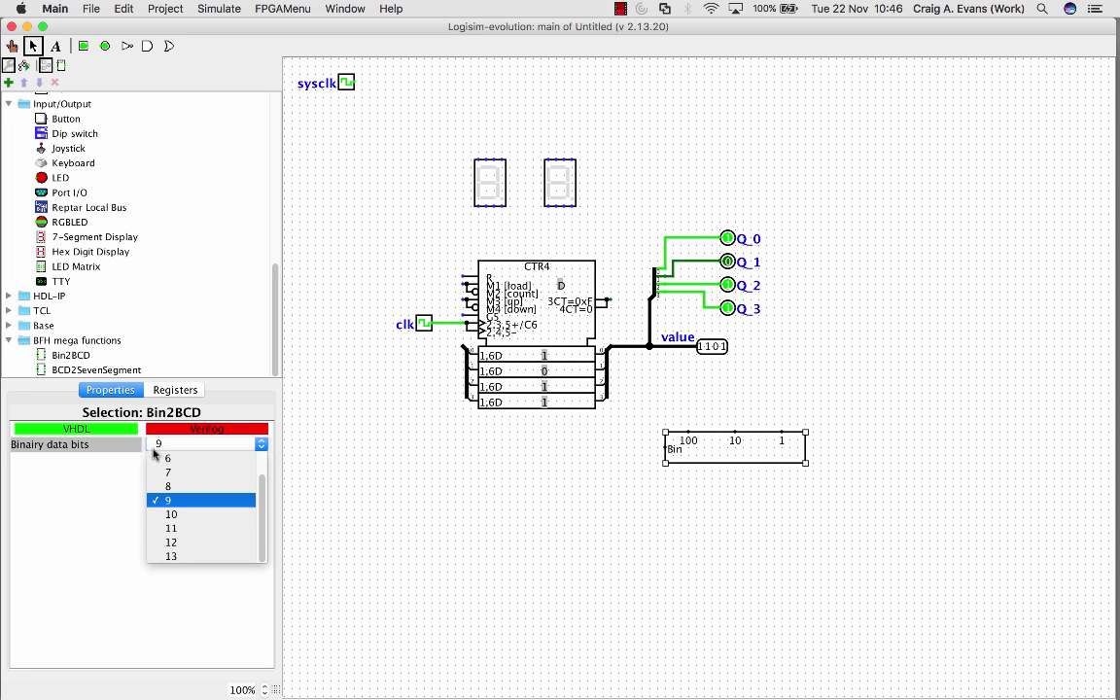
click(167, 457)
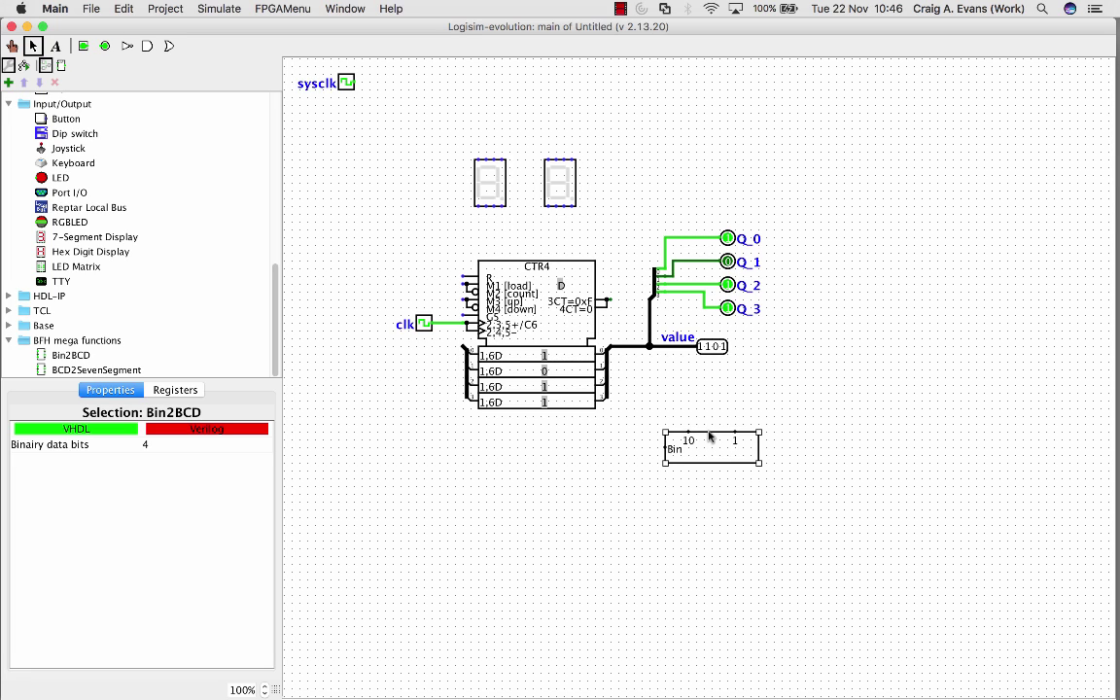
drag(712, 438, 721, 438)
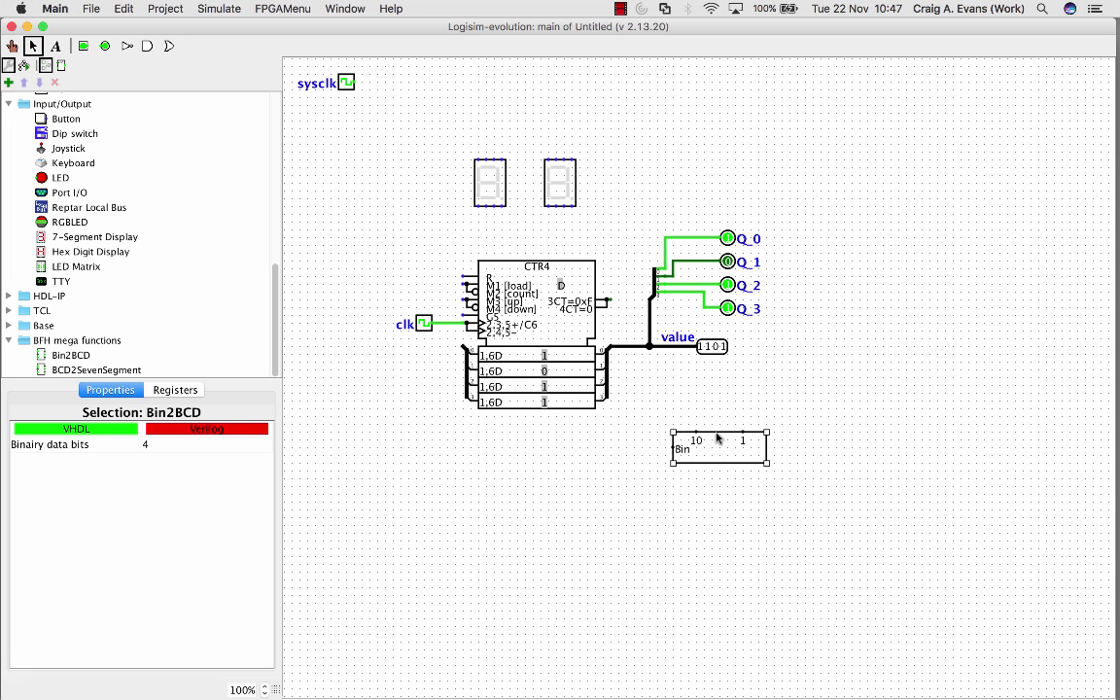
drag(717, 437, 717, 507)
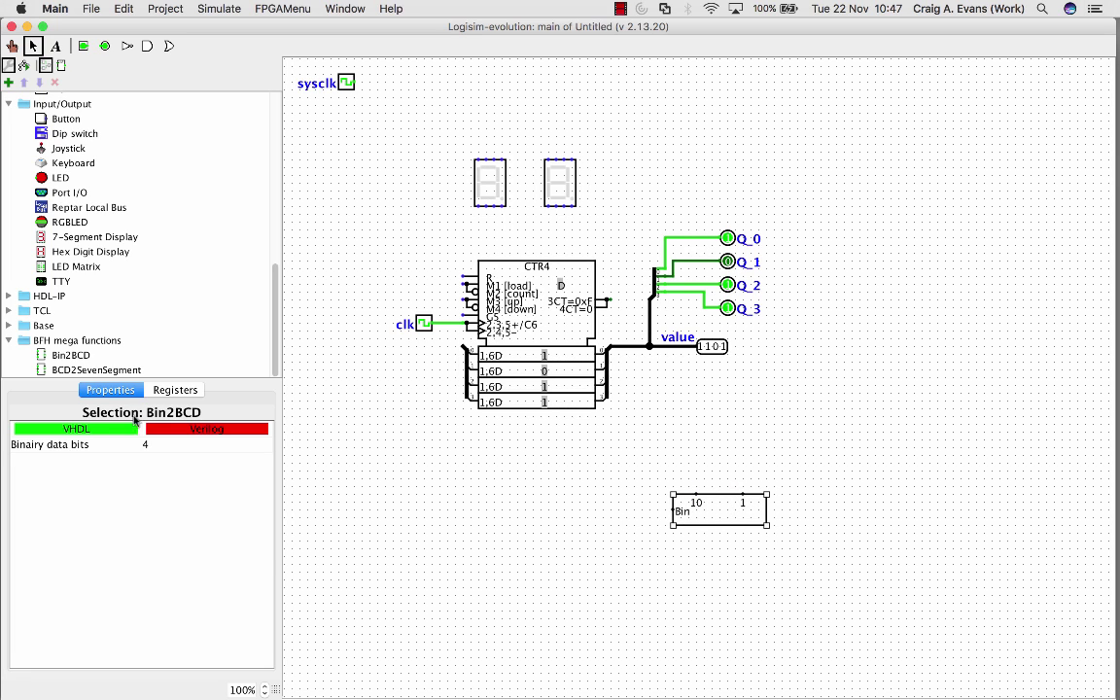
Keep the converter at 4 data bits and wire its Bin input to the value bus
click(160, 444)
click(179, 515)
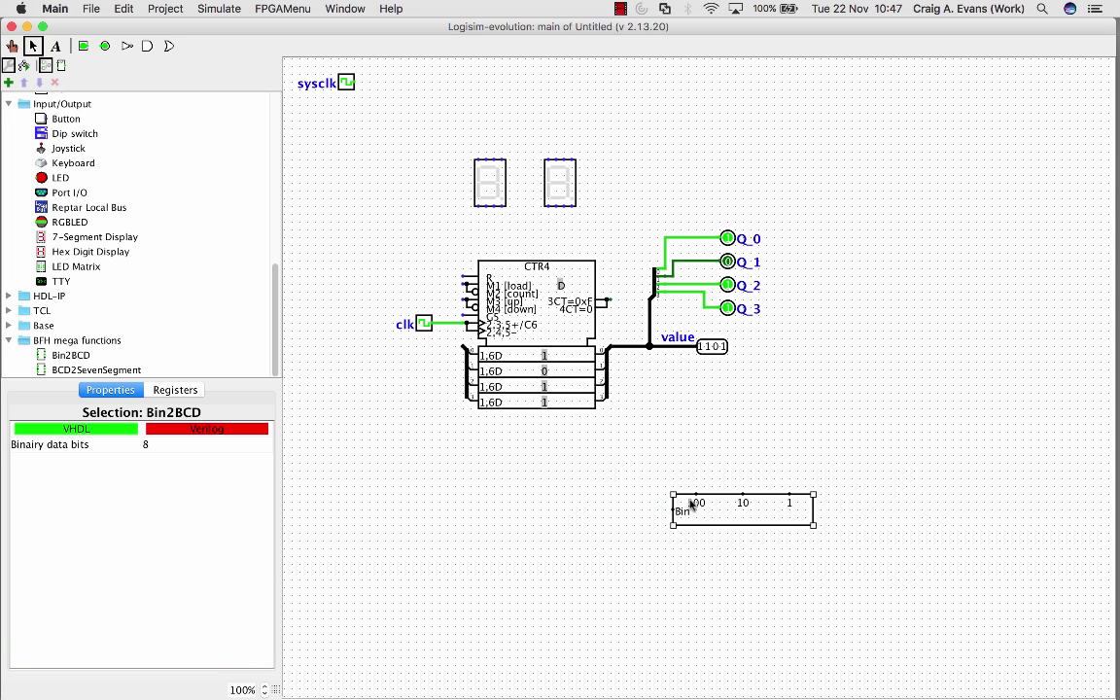
click(148, 445)
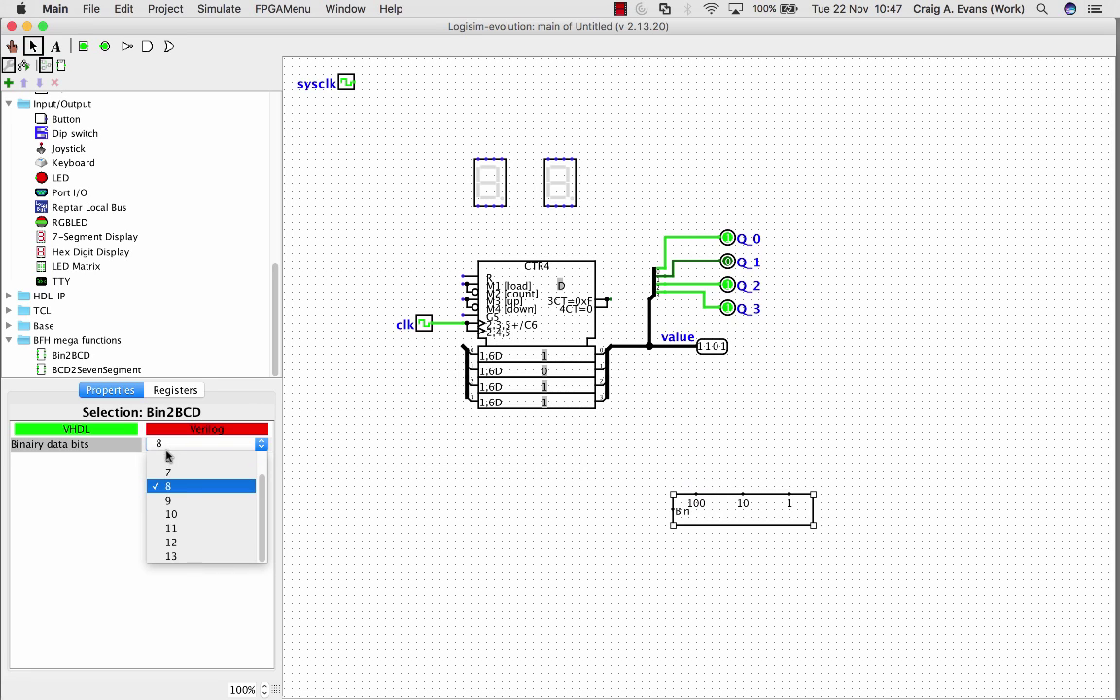
click(160, 458)
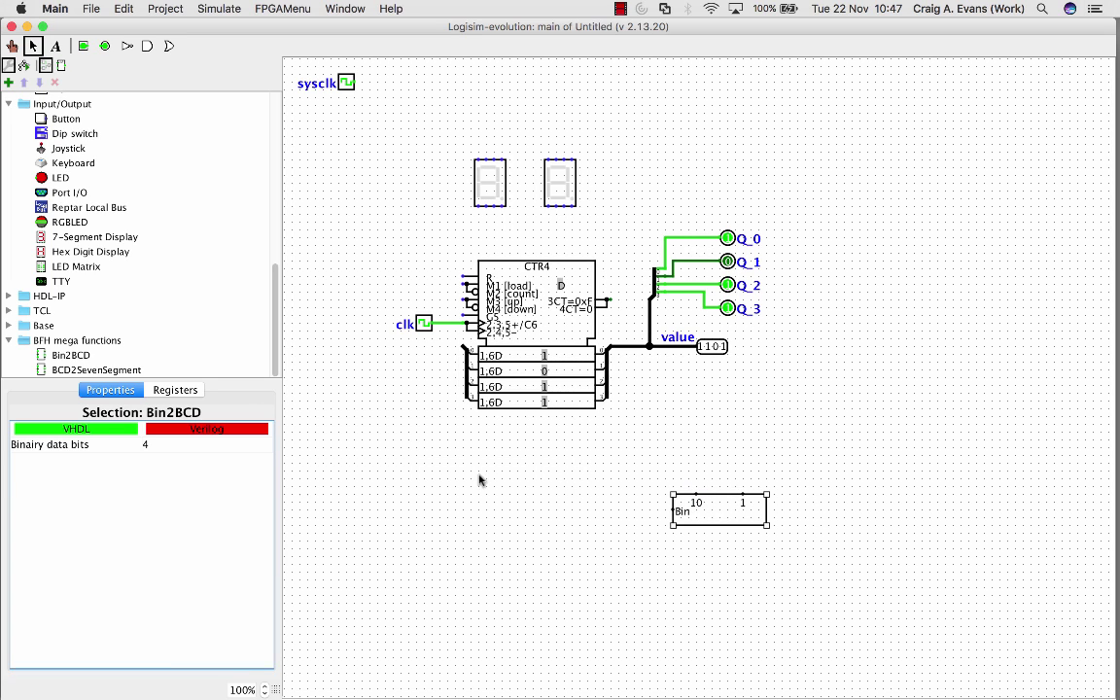
drag(671, 511, 649, 346)
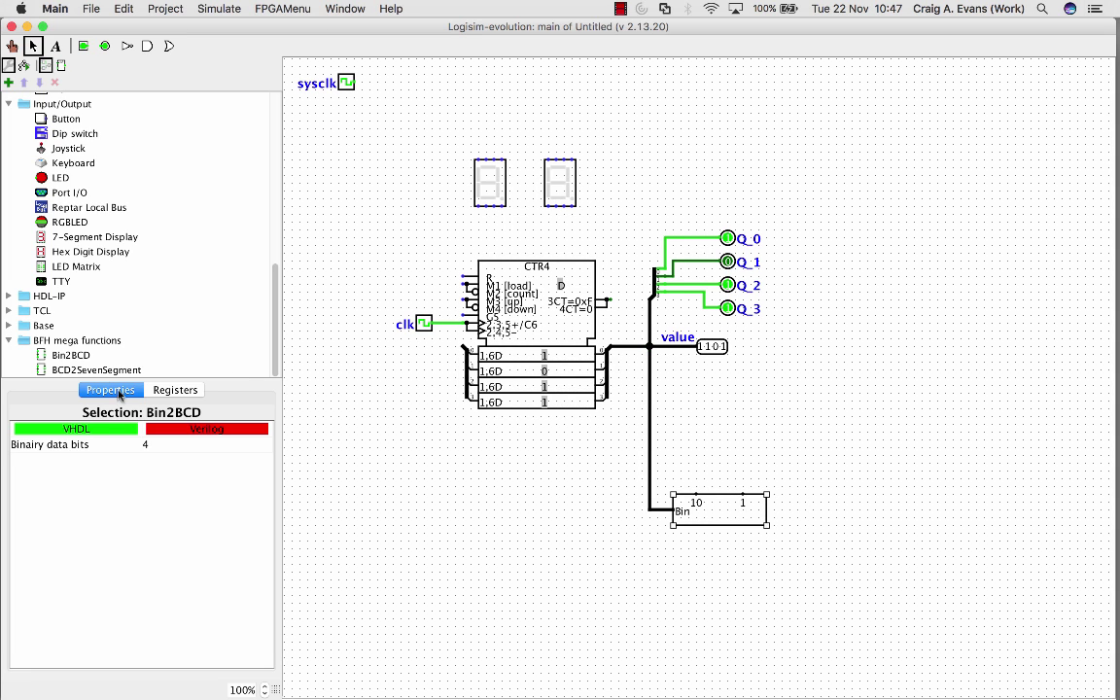
Place a BCD2SevenSegment decoder above Bin2BCD and wire the tens output to it
click(68, 354)
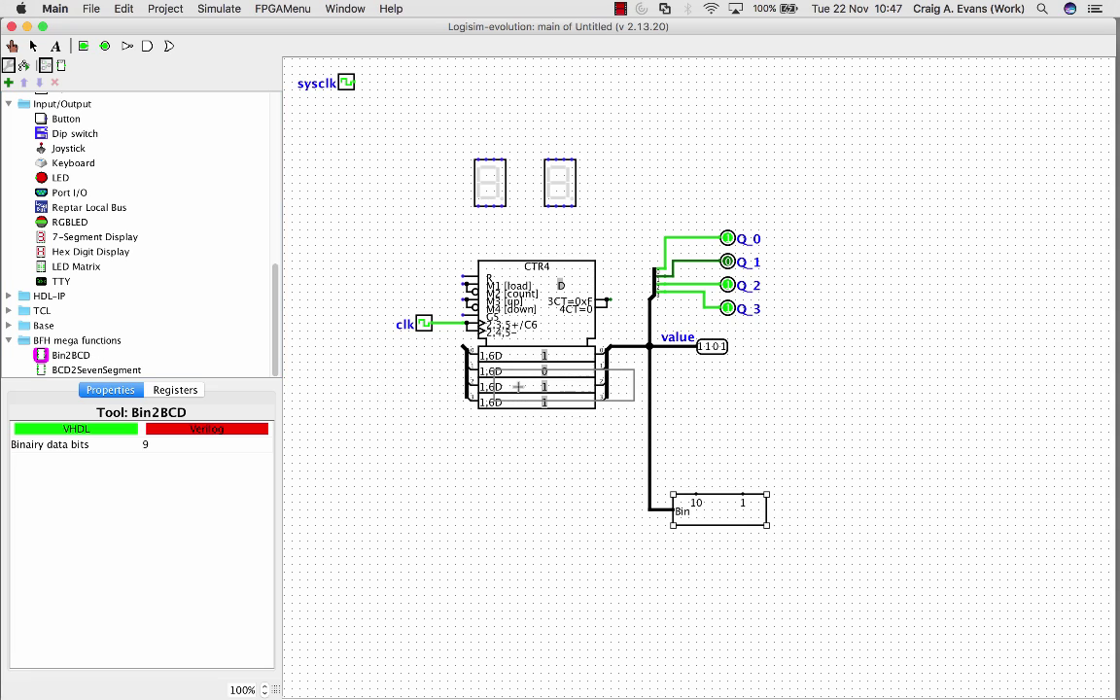
click(64, 370)
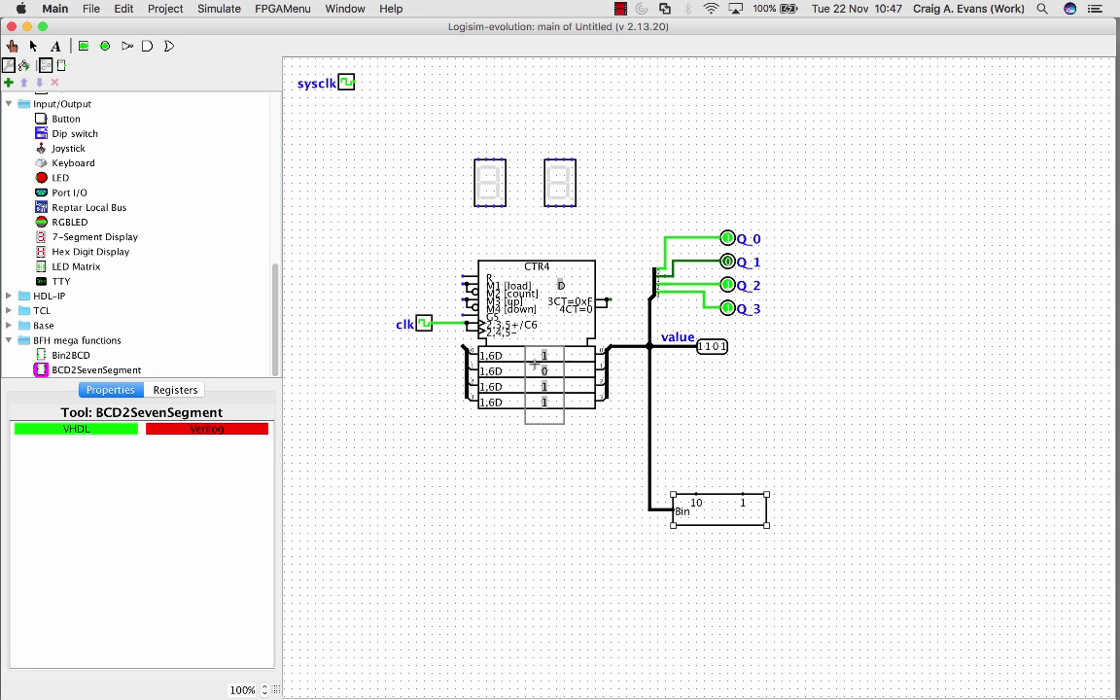
click(681, 411)
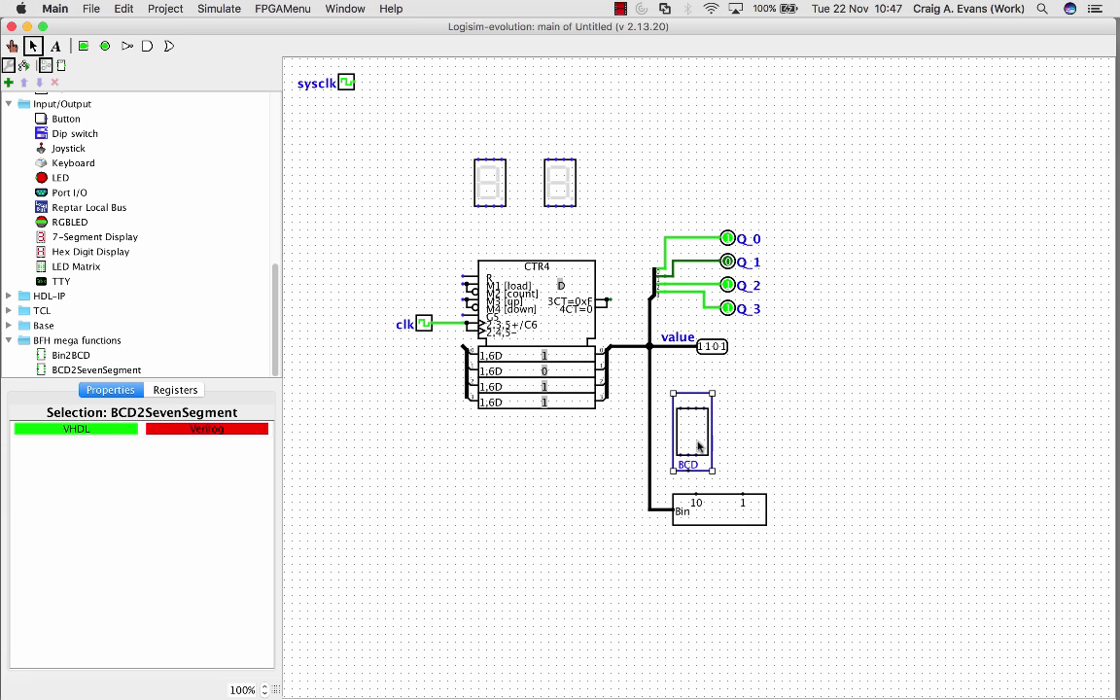
click(693, 390)
drag(694, 428, 702, 427)
drag(695, 497, 696, 472)
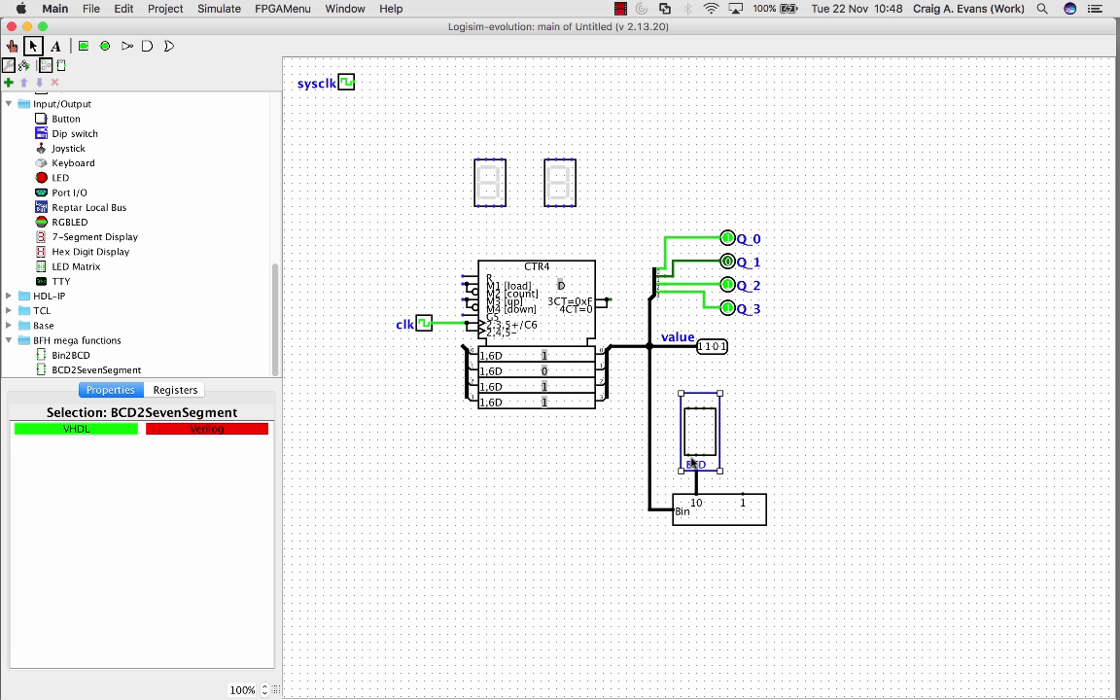
Add a second decoder on the units output and move each 7-segment display onto a decoder
click(102, 369)
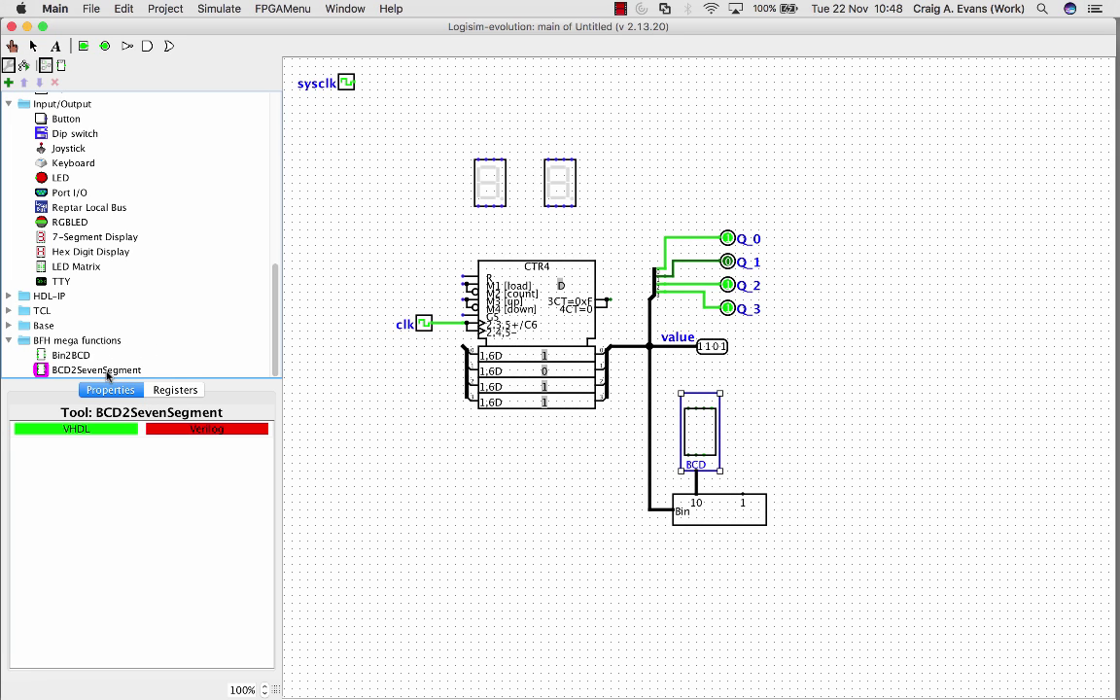
click(745, 472)
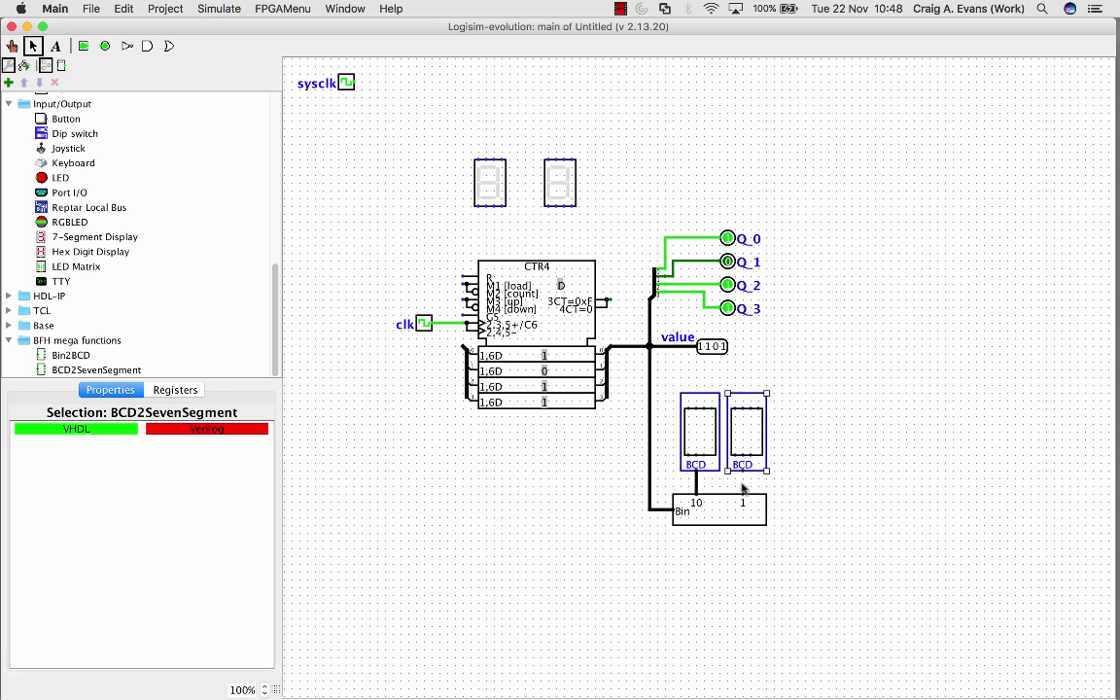
drag(743, 497, 742, 470)
click(612, 207)
drag(560, 183, 740, 443)
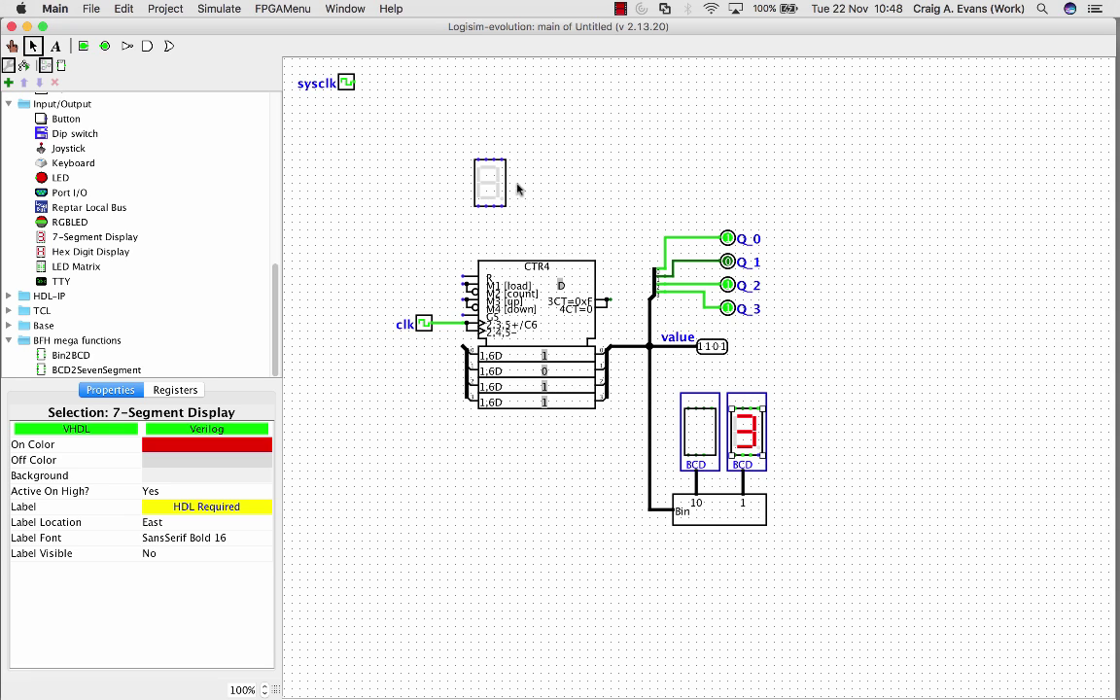
drag(488, 180, 694, 427)
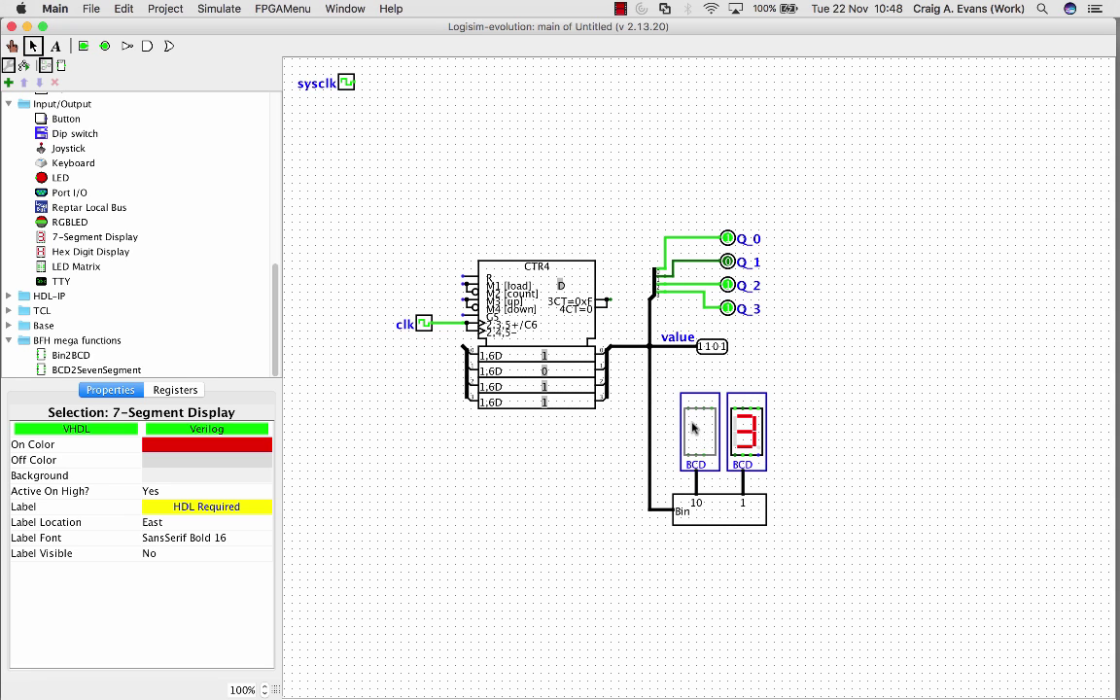
Reset the simulation, enable clock ticks, and reopen the chronogram setup
click(218, 9)
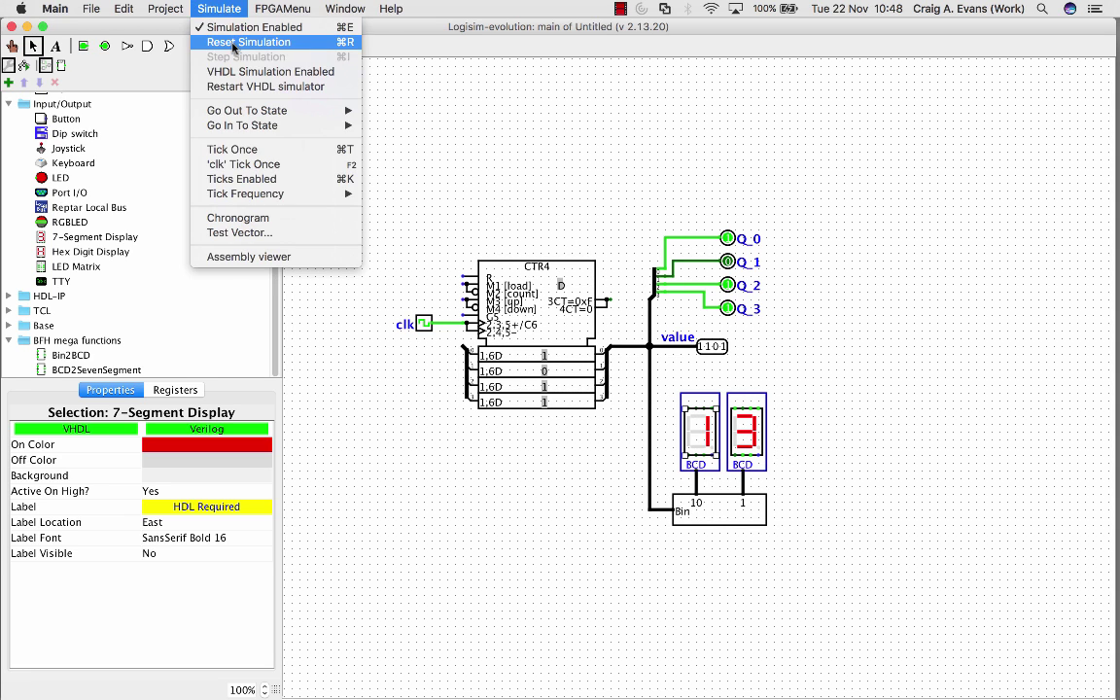
click(211, 44)
click(200, 8)
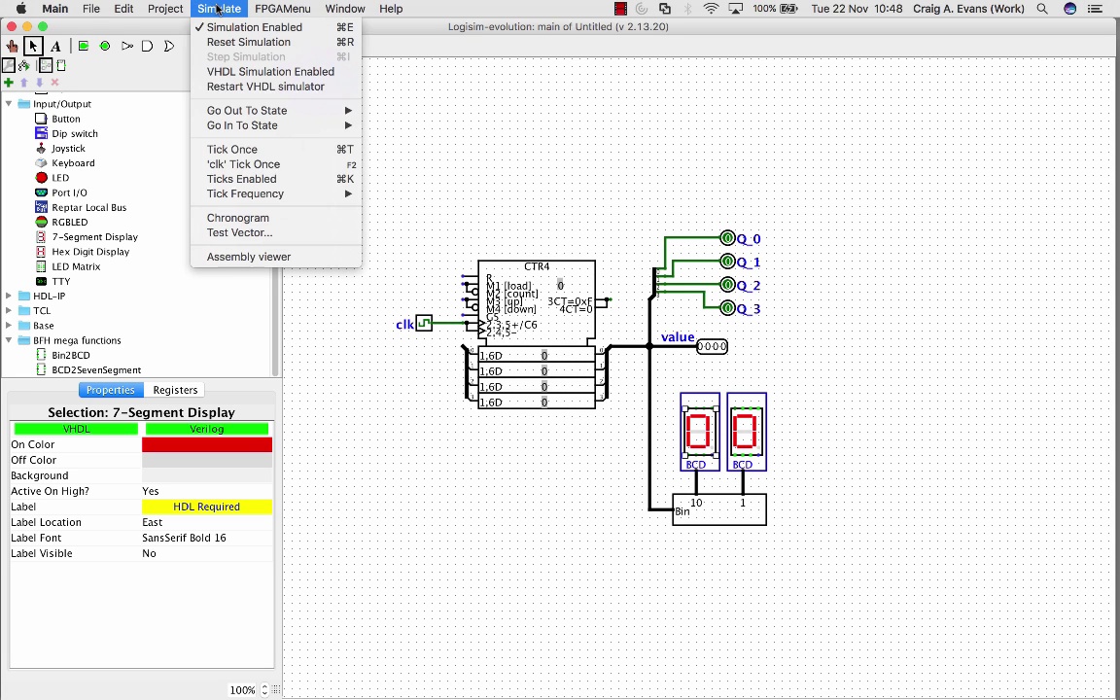
click(222, 163)
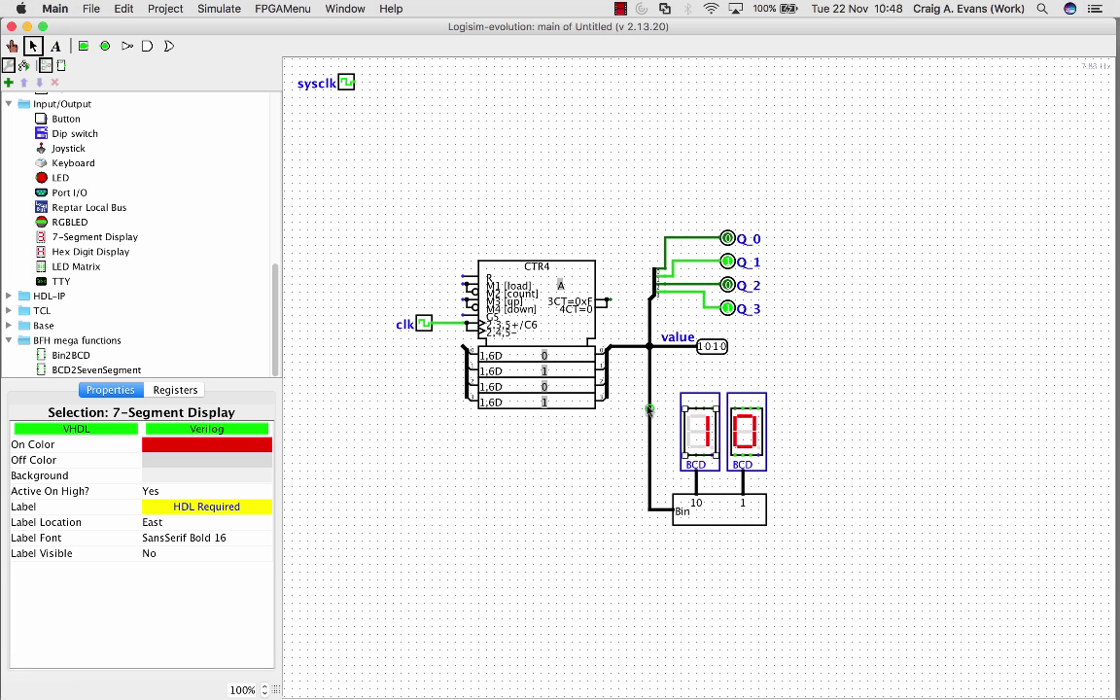
click(201, 7)
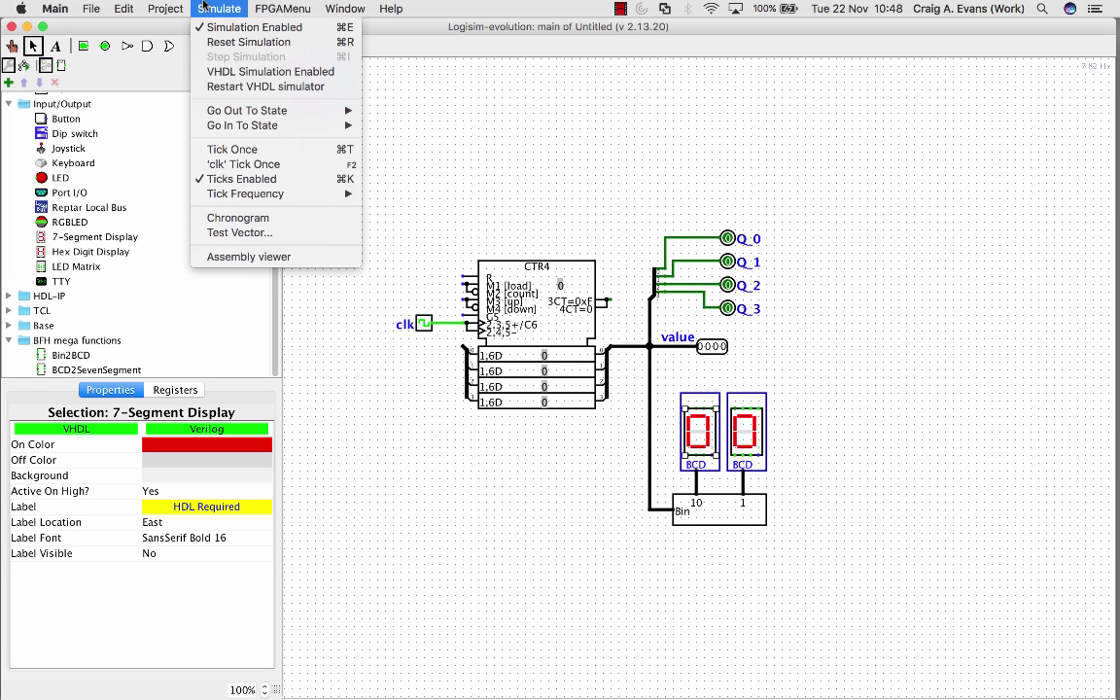
click(233, 218)
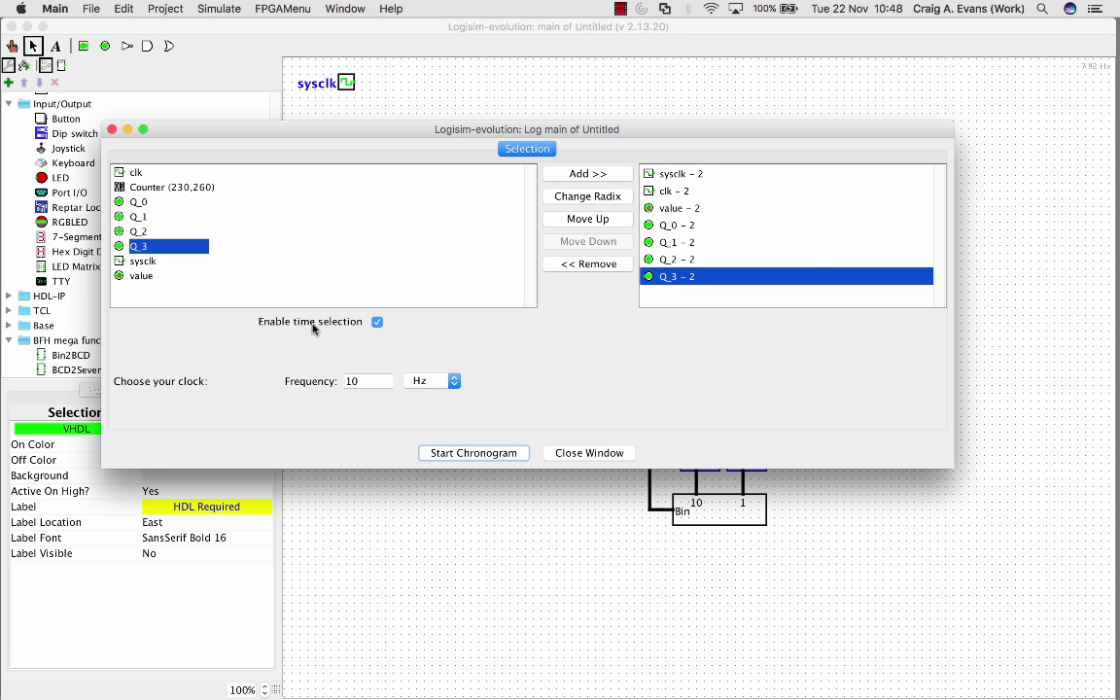
Start the chronogram recording clk, value and Q_0–Q_3 waveforms
click(466, 453)
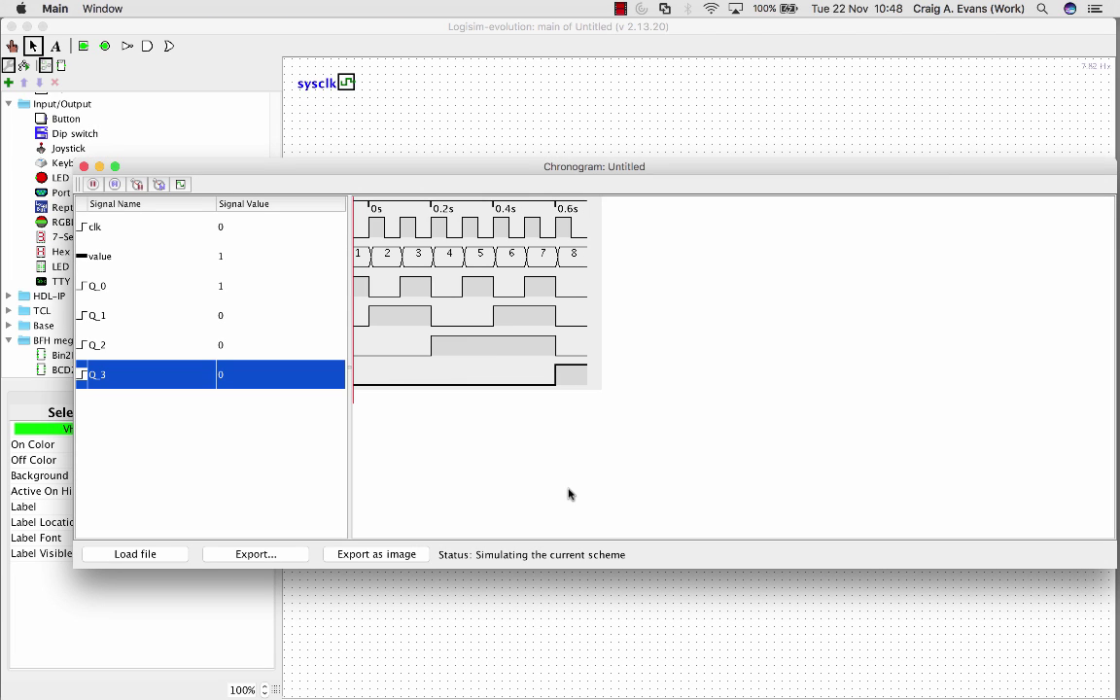